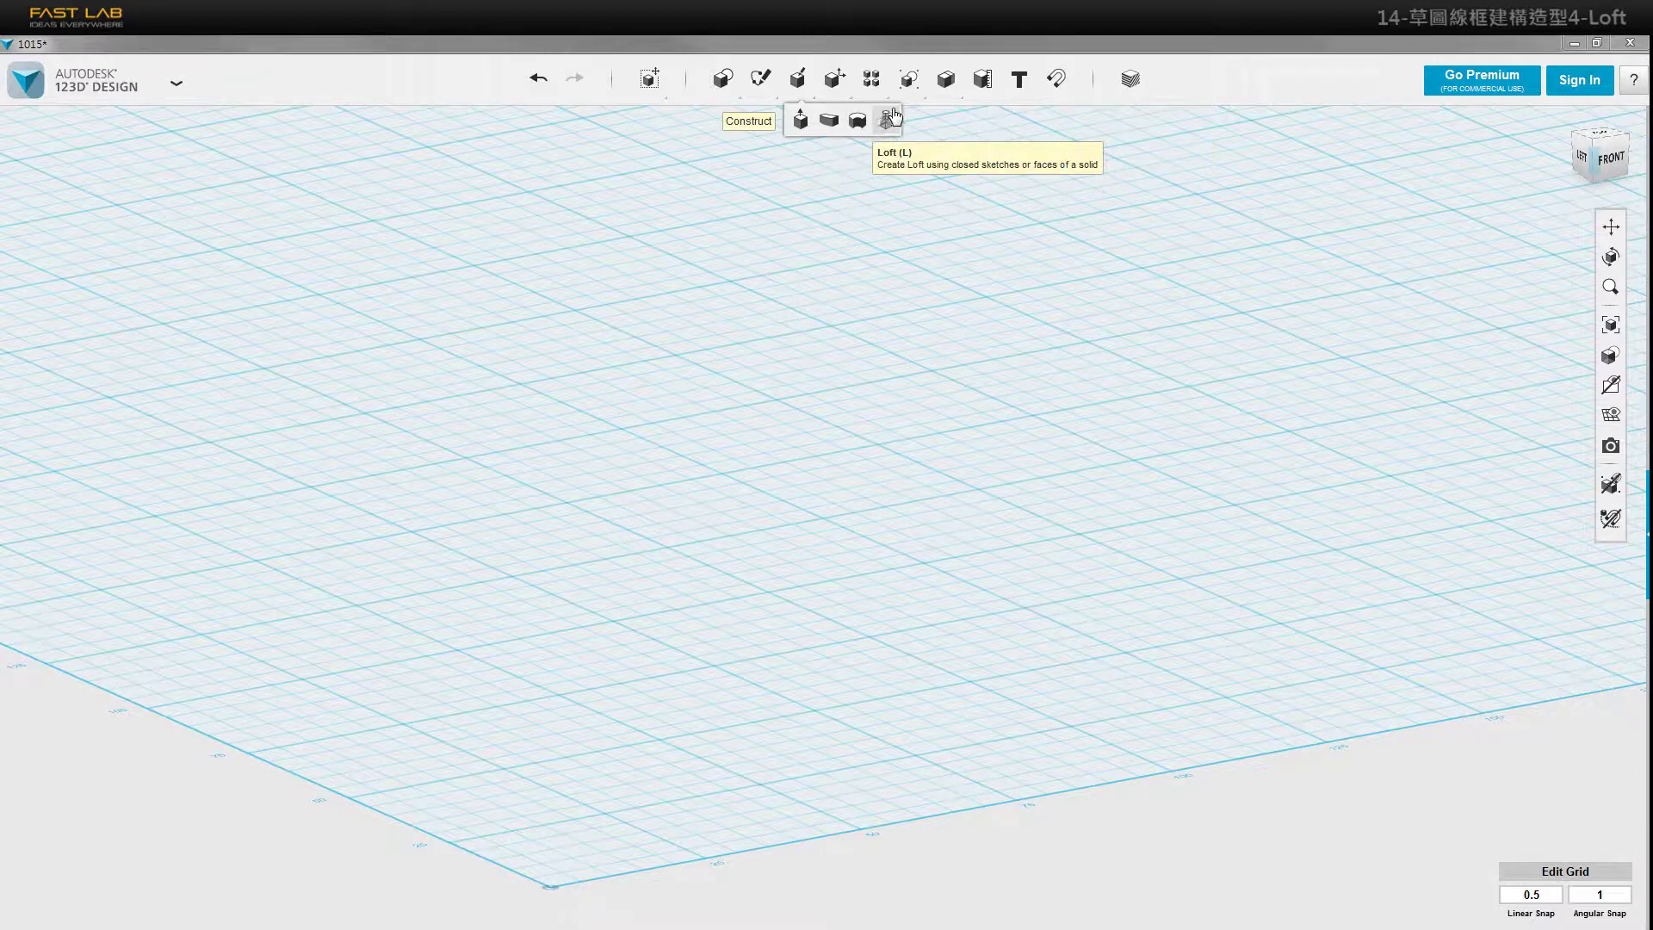
- Switch to the top view and sketch a 25 x 25 mm square on the grid
{"action": "mouse_move", "coordinate": [760, 78]}
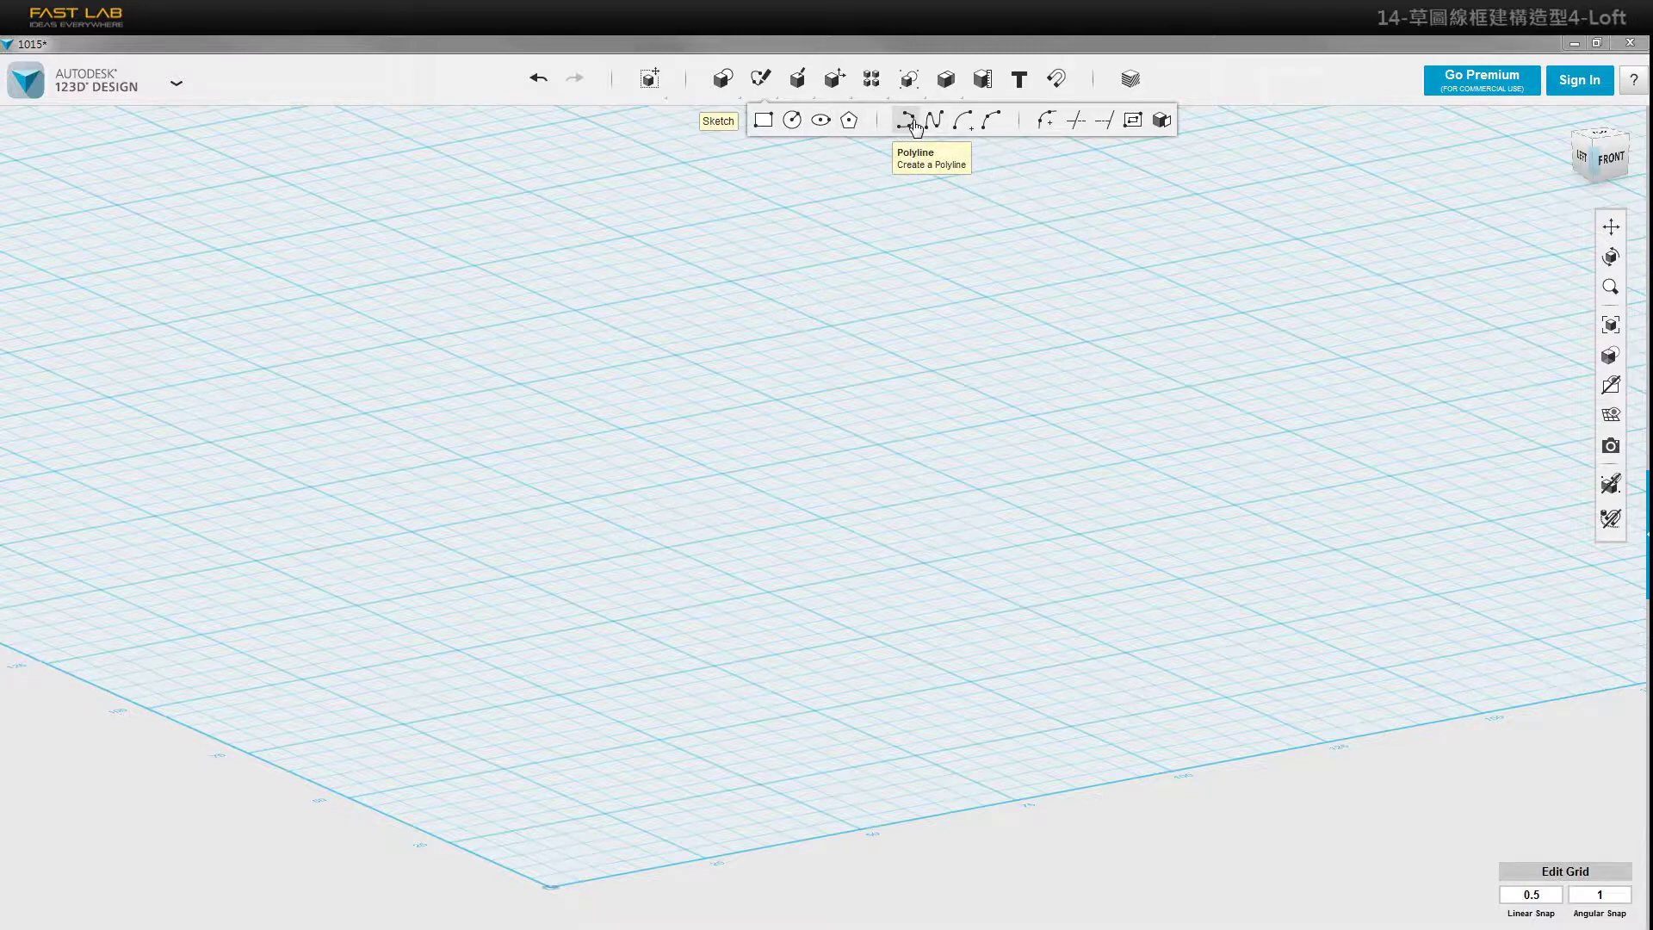
{"action": "left_click", "coordinate": [765, 125]}
{"action": "left_click", "coordinate": [1600, 137]}
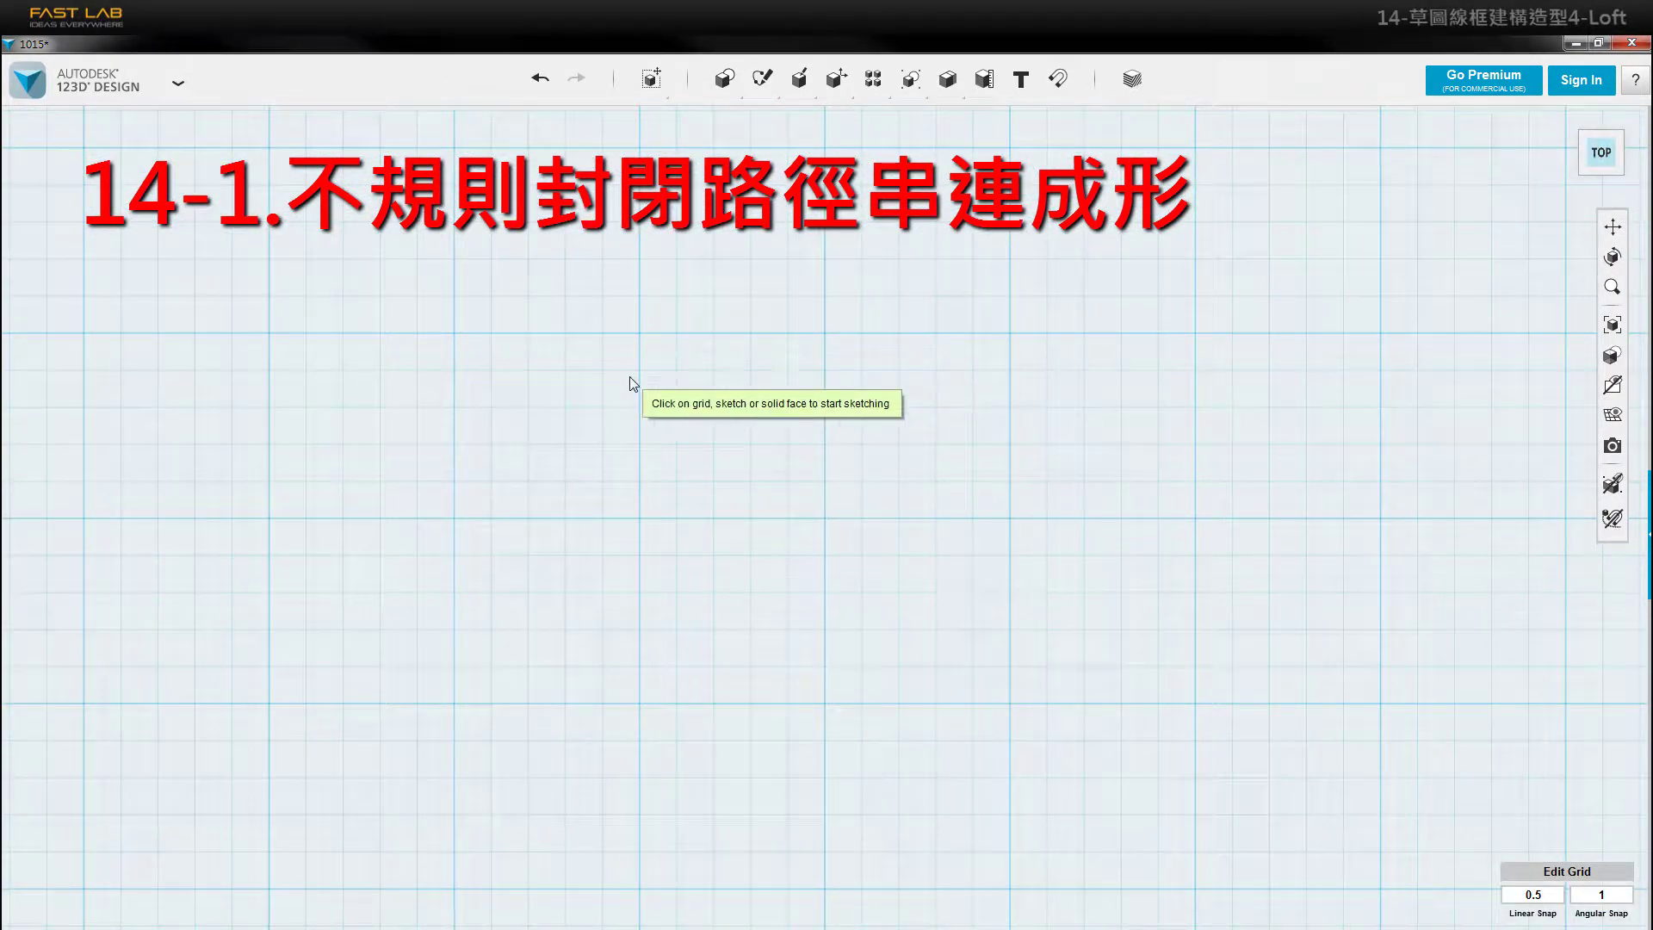
{"action": "left_click", "coordinate": [454, 333]}
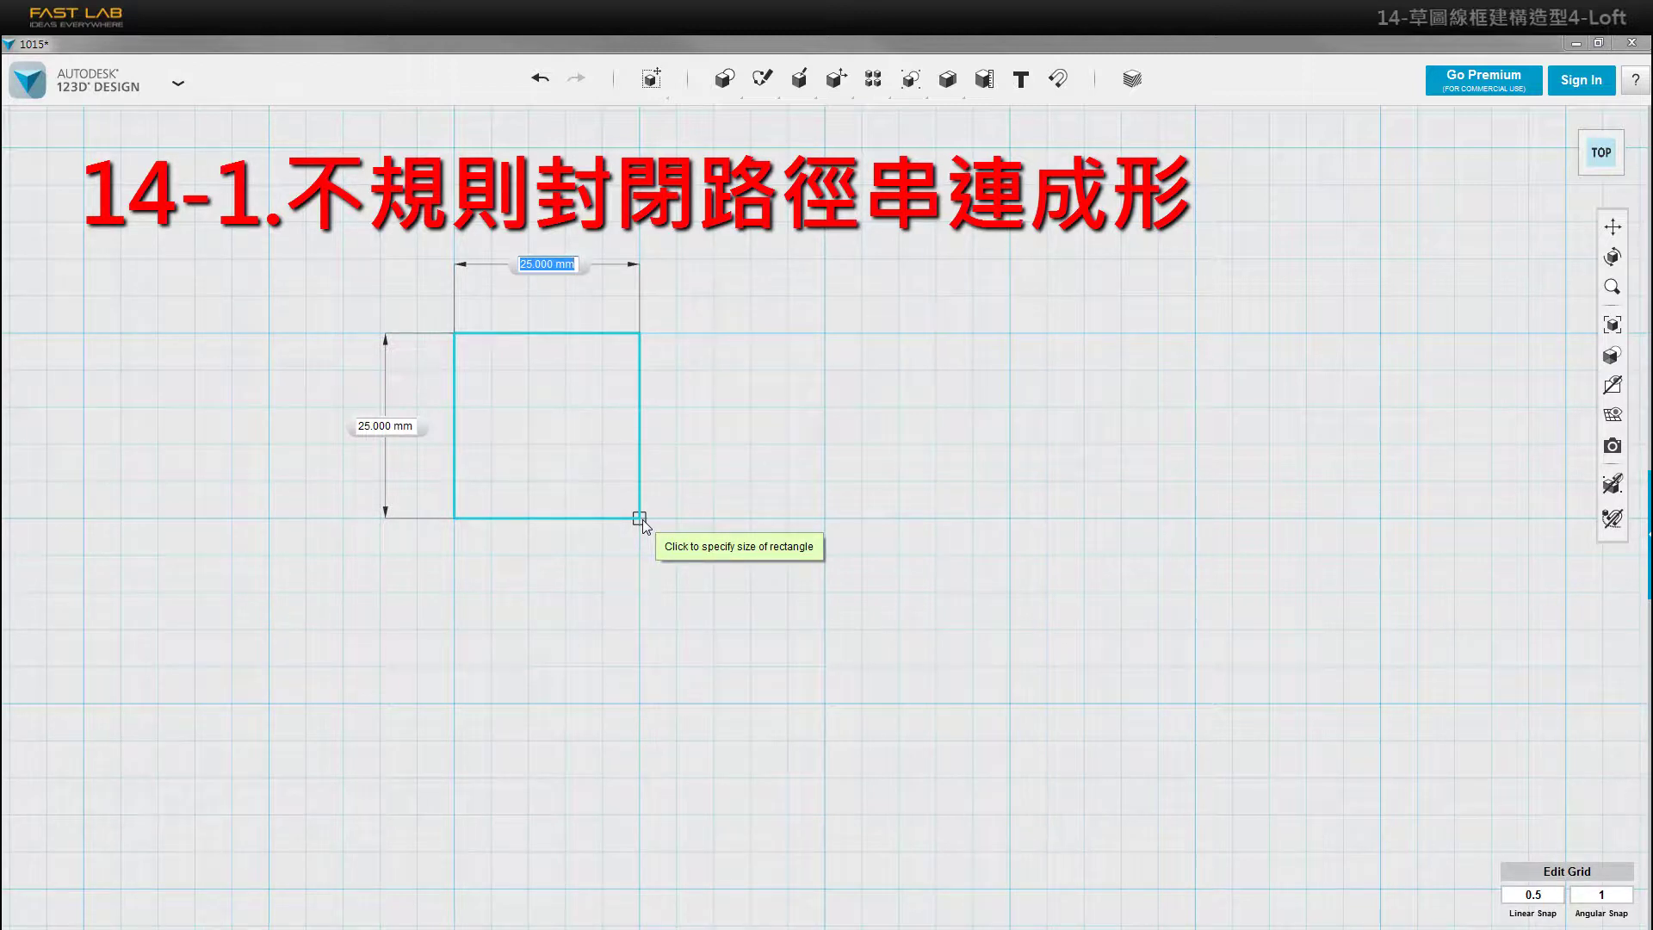
{"action": "left_click", "coordinate": [642, 519]}
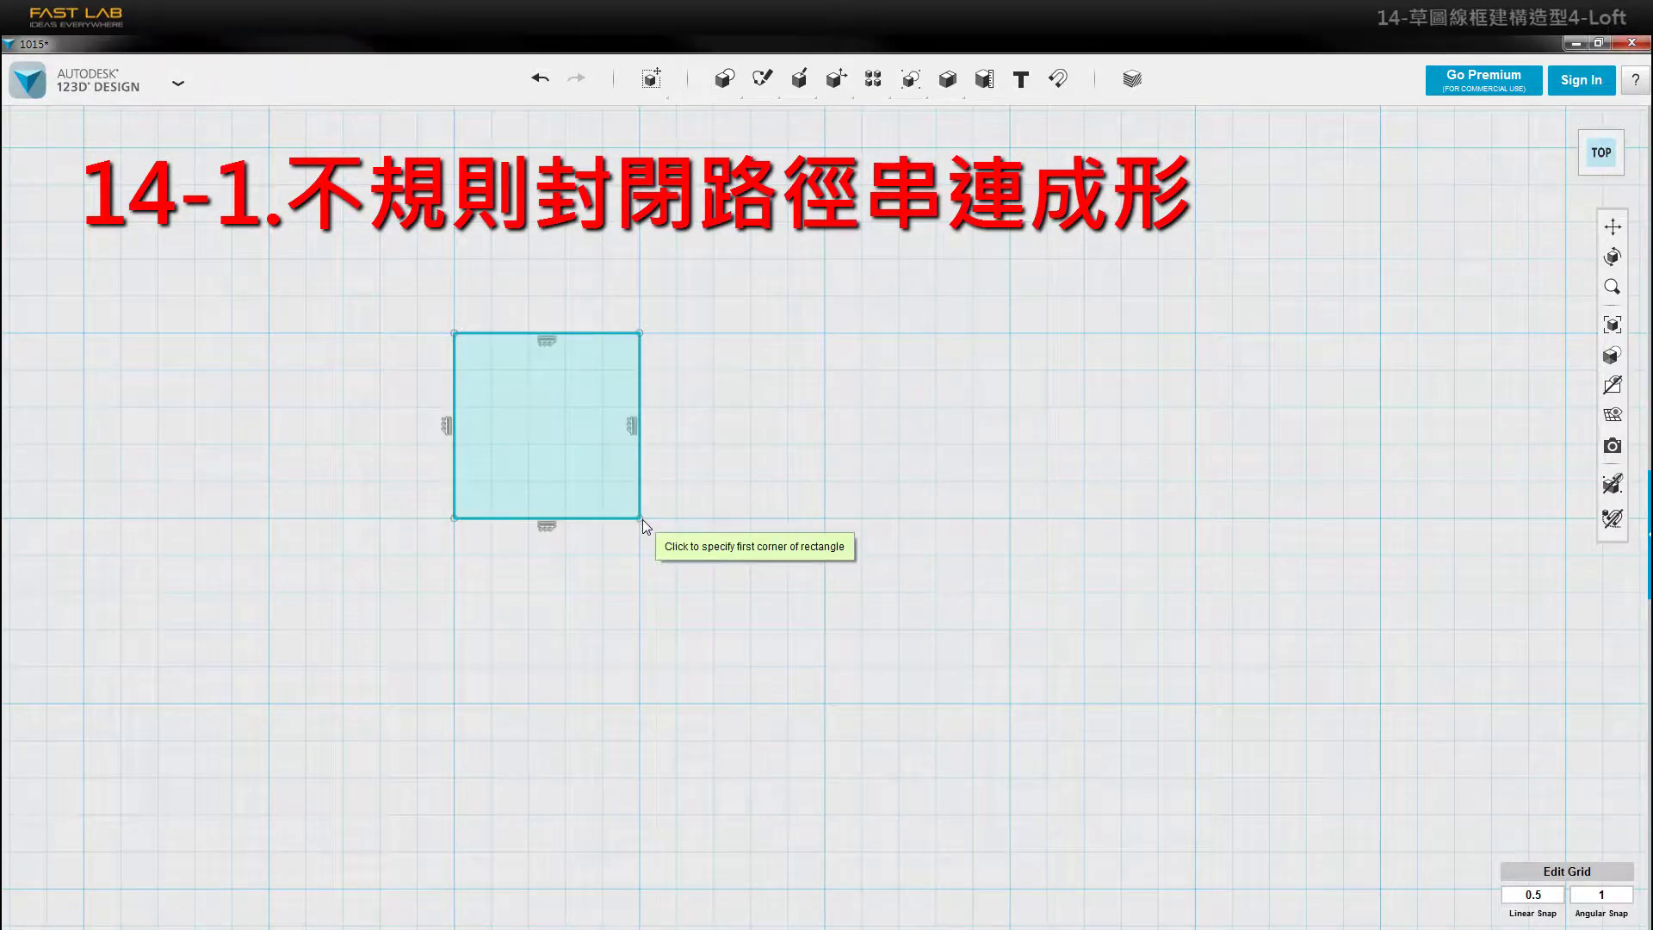
{"action": "key", "text": "Escape"}
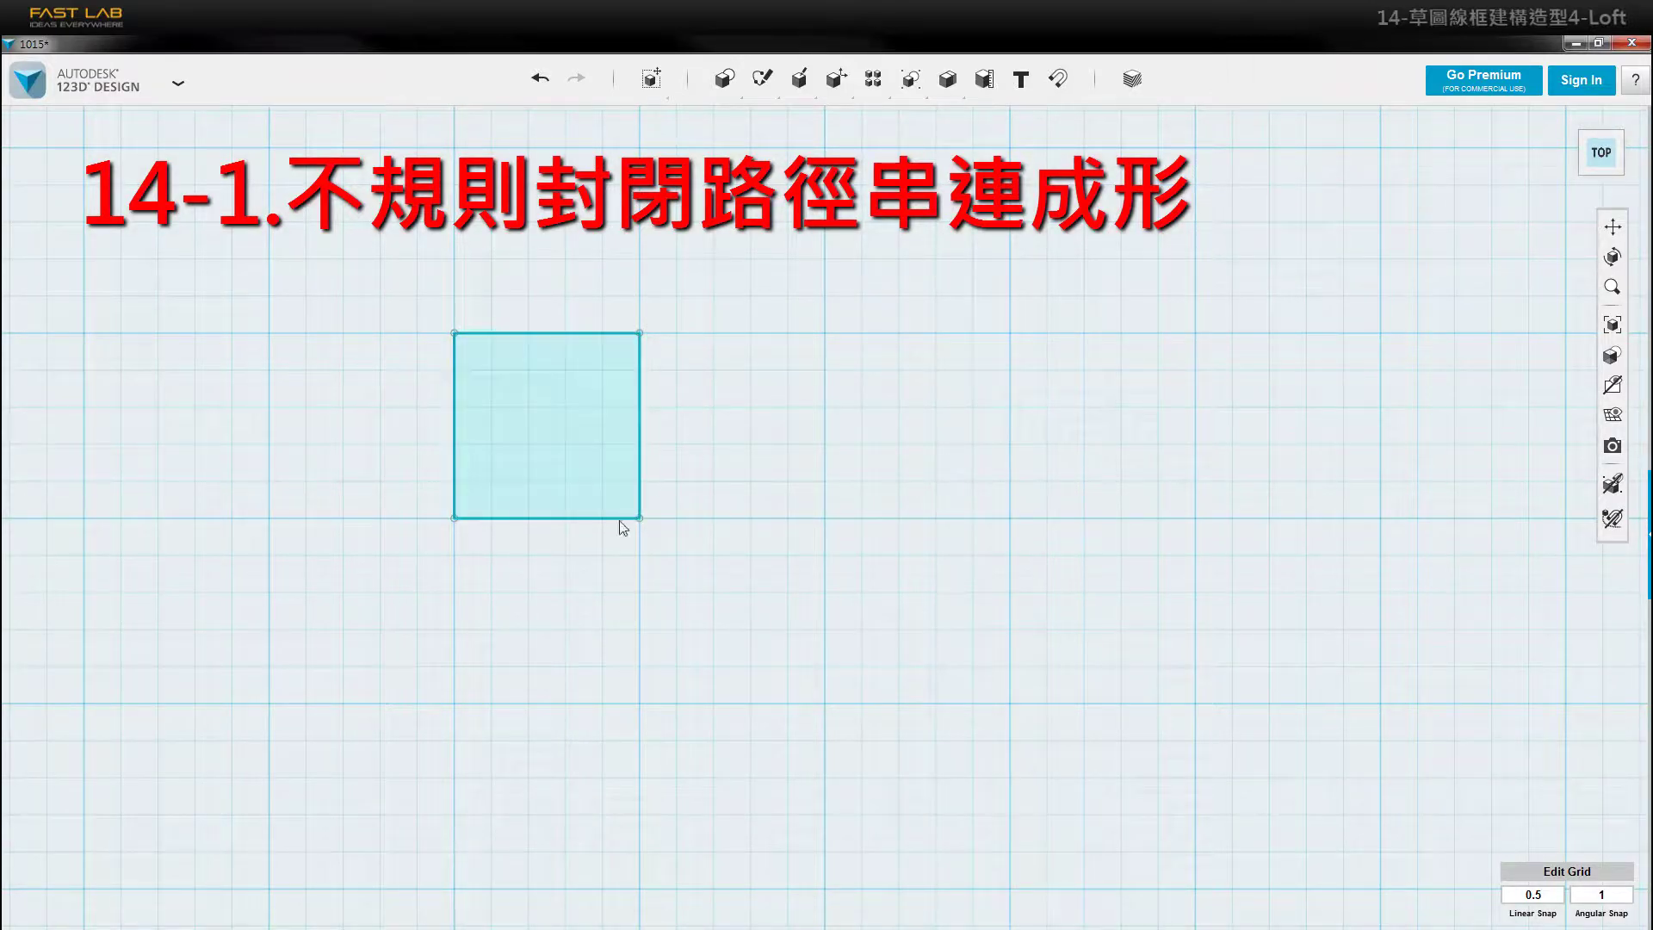
- Sketch a second, slightly larger square on the grid beside the 25 mm square, leaving a small gap
{"action": "mouse_move", "coordinate": [763, 81]}
{"action": "left_click", "coordinate": [765, 123]}
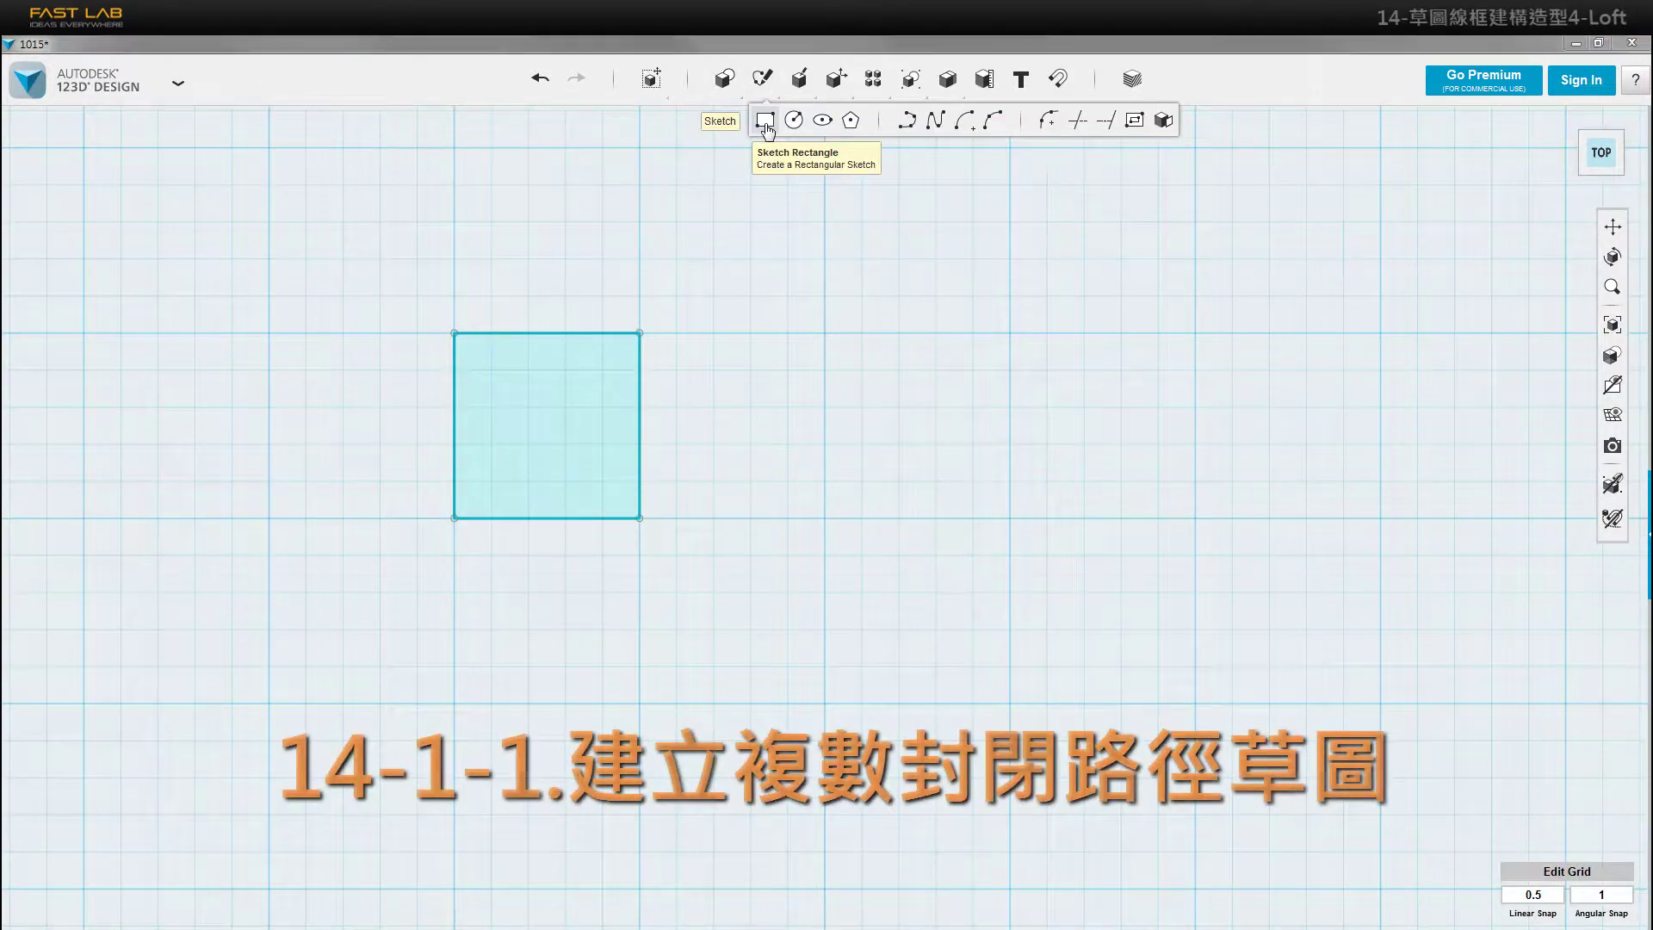
{"action": "left_click", "coordinate": [714, 333]}
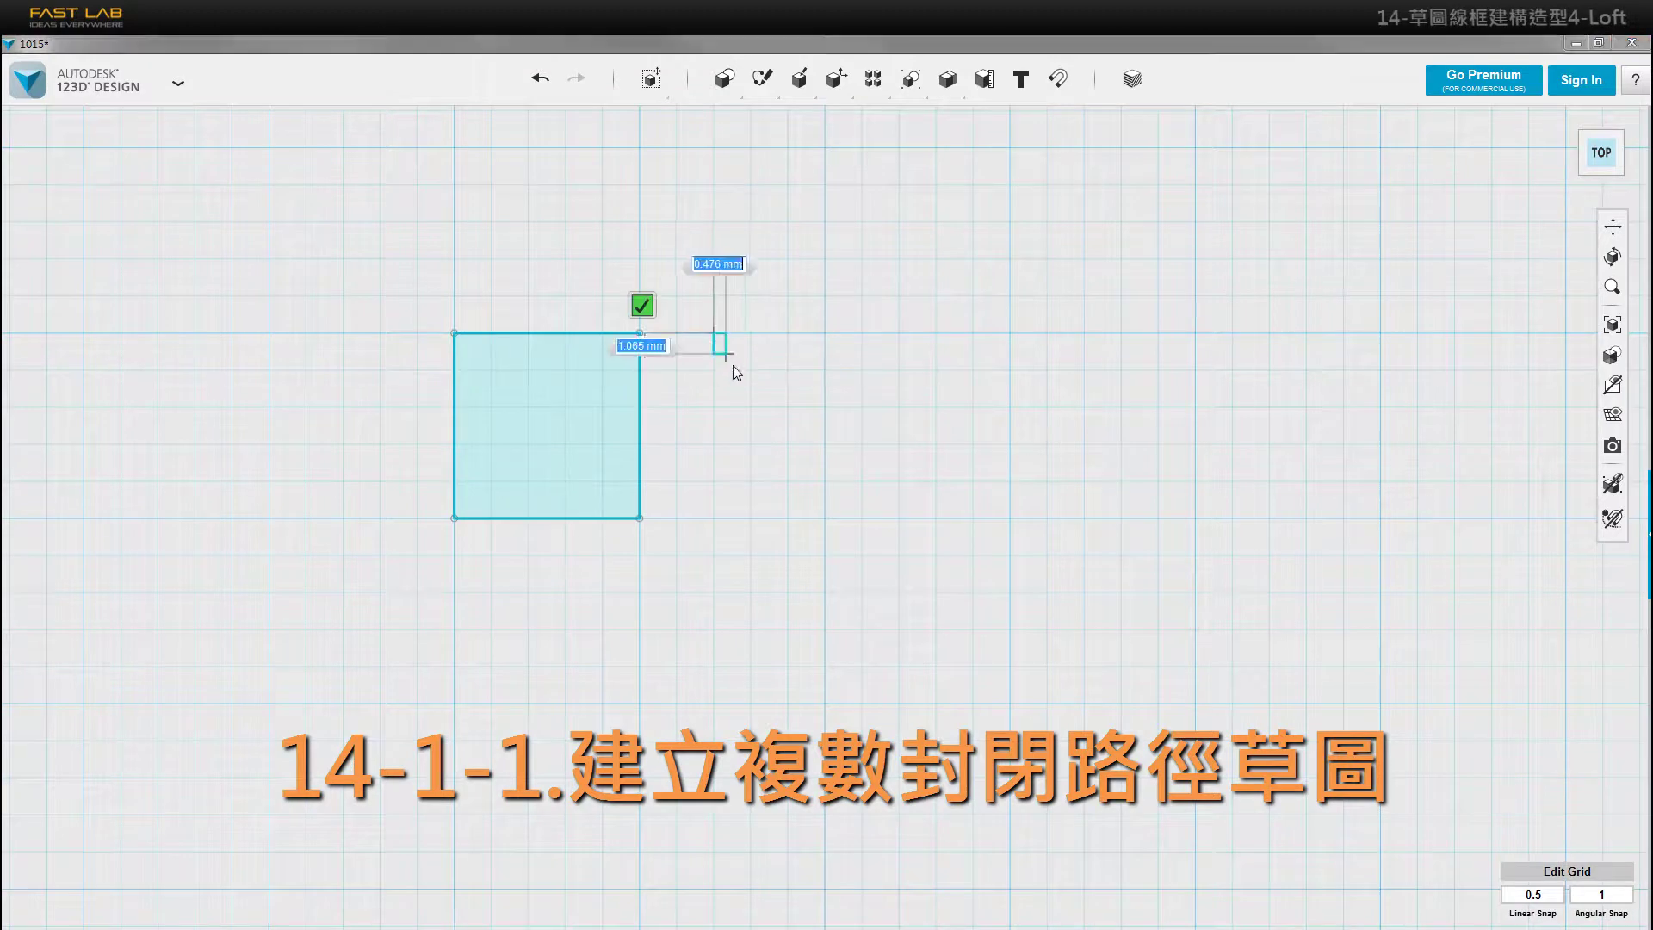
{"action": "left_click", "coordinate": [935, 555]}
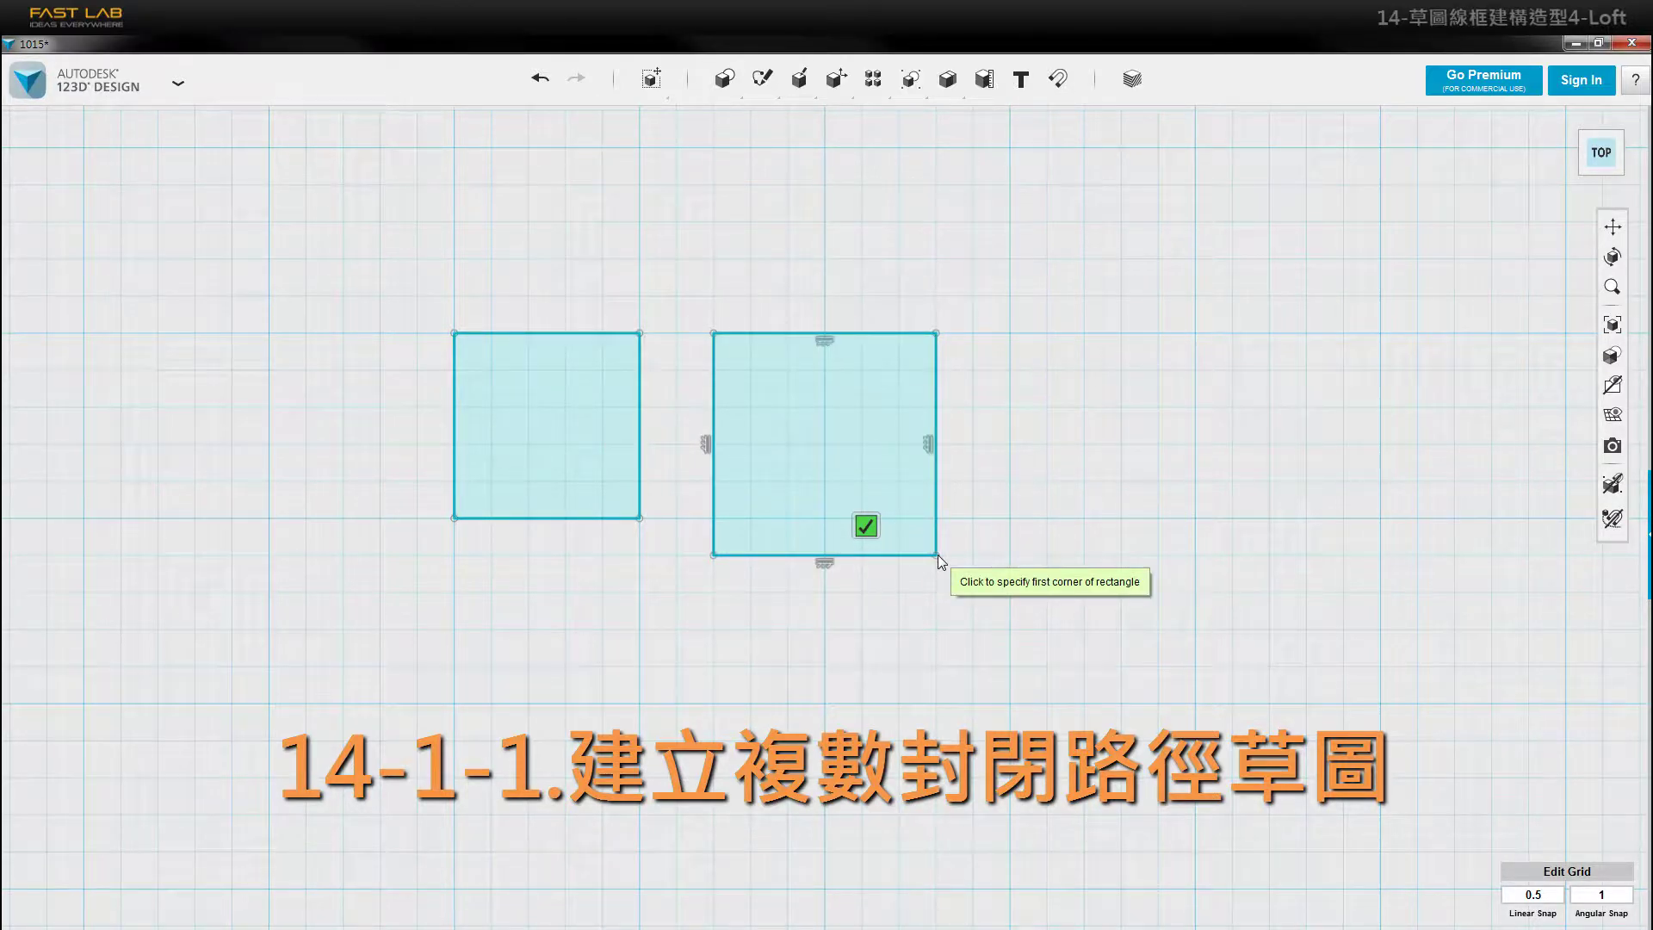
{"action": "key", "text": "Escape"}
- Move the smaller square within the grid plane so it sits centred over the larger square
{"action": "left_click", "coordinate": [607, 442]}
{"action": "left_click", "coordinate": [776, 420]}
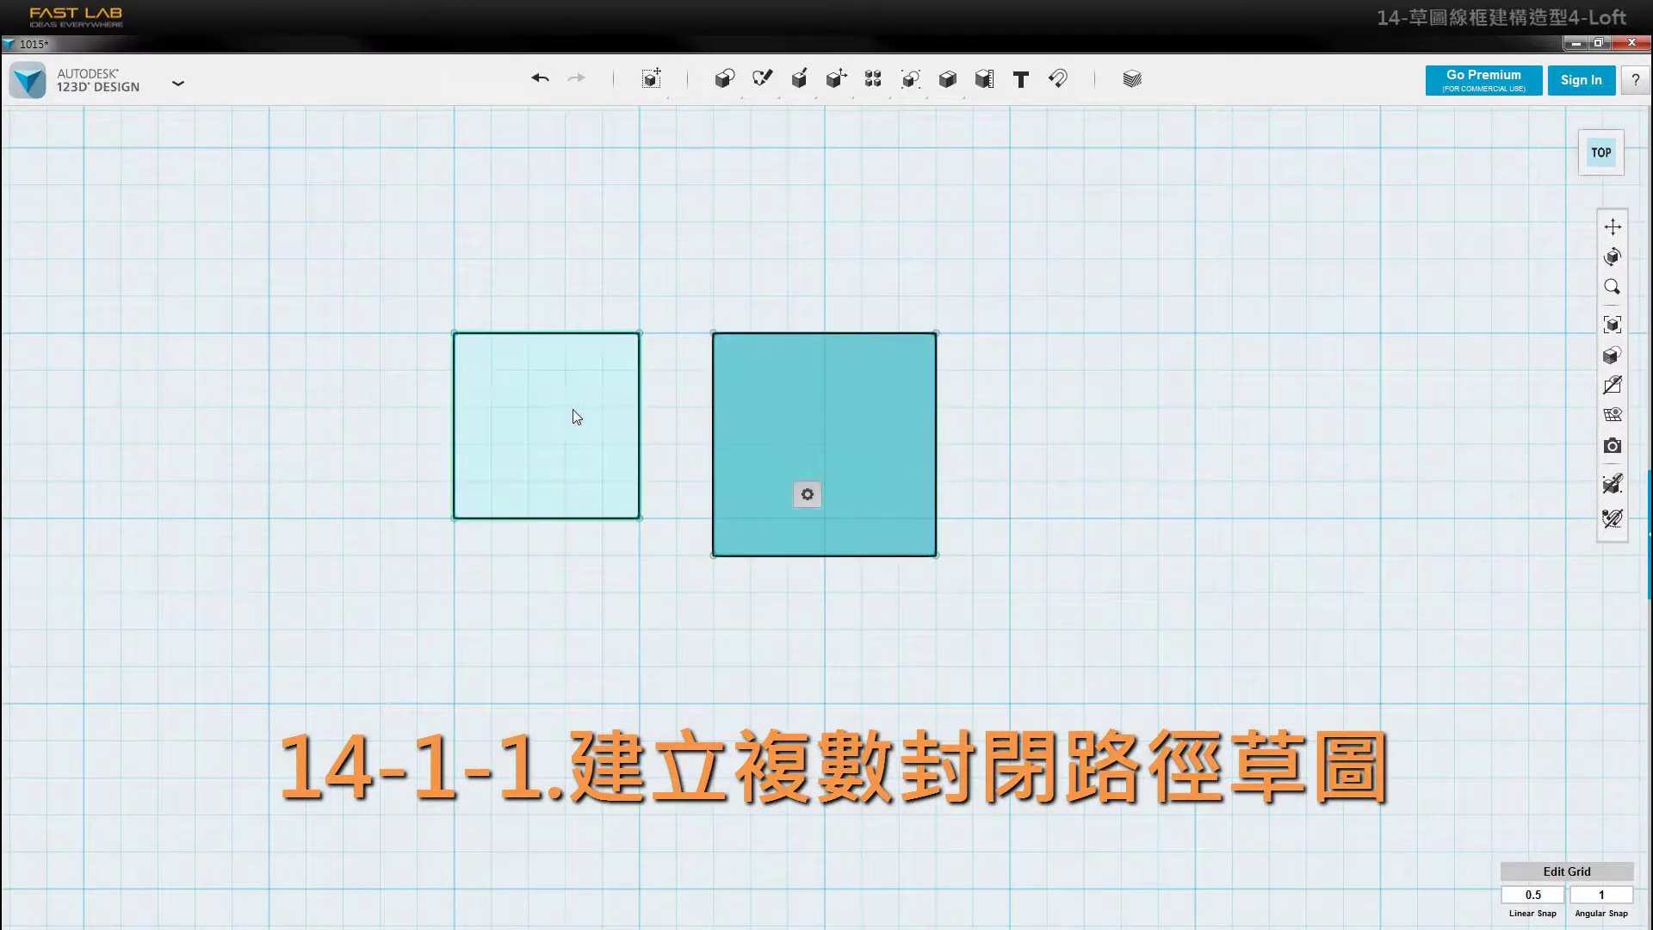
{"action": "left_click", "coordinate": [573, 411]}
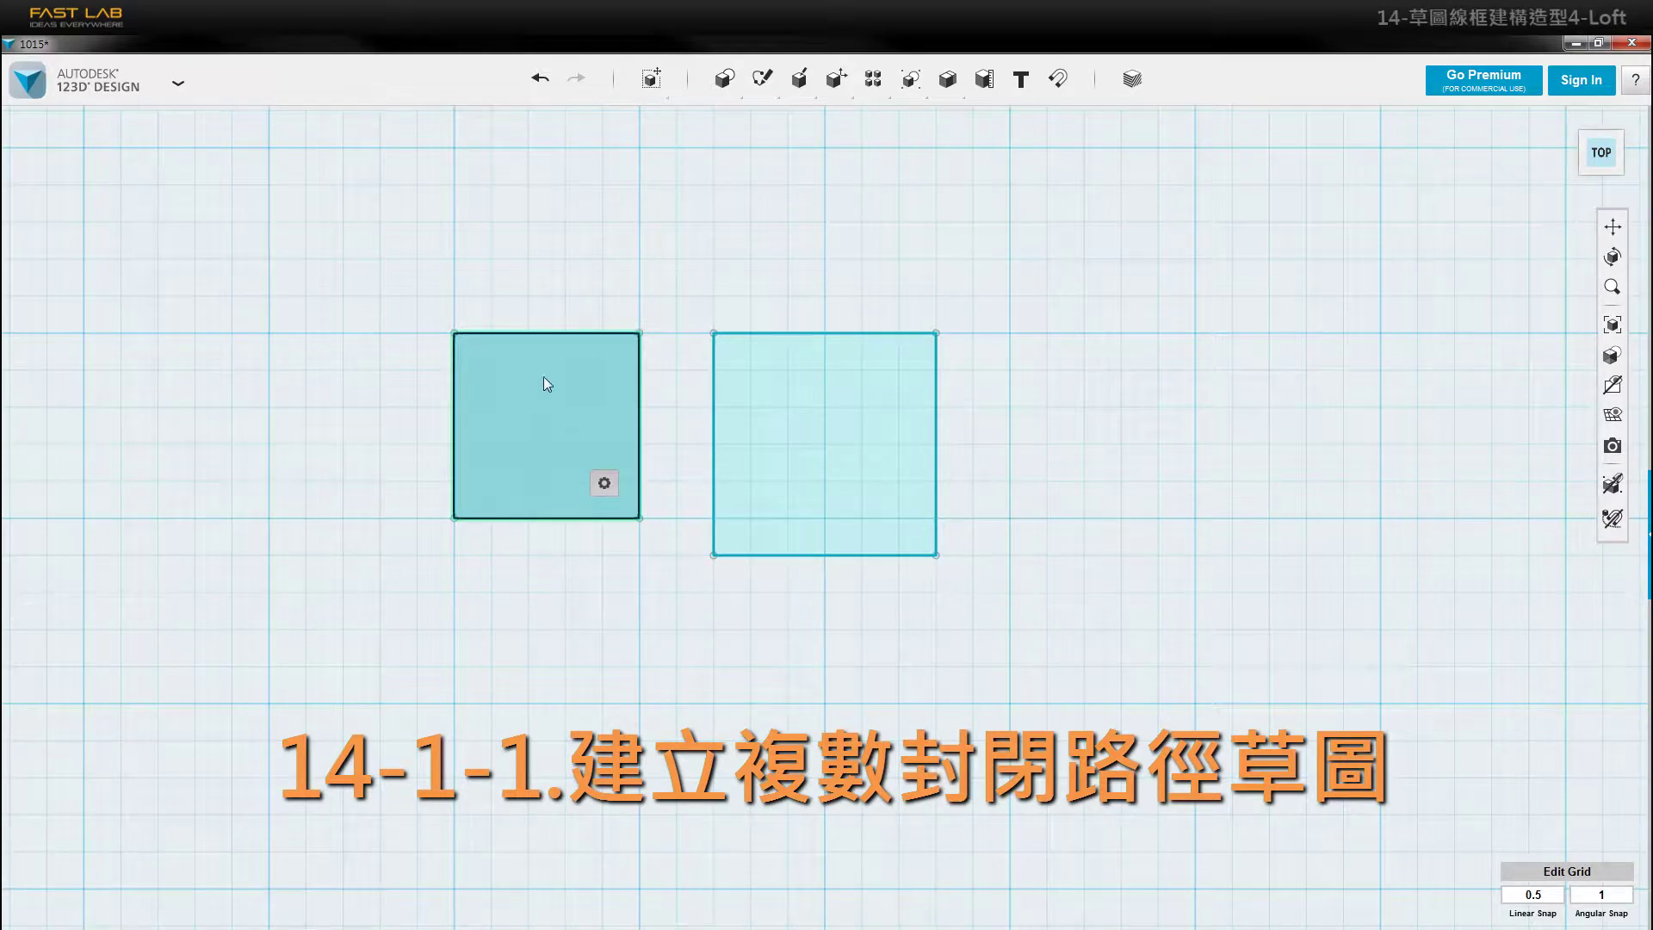
{"action": "mouse_move", "coordinate": [604, 483]}
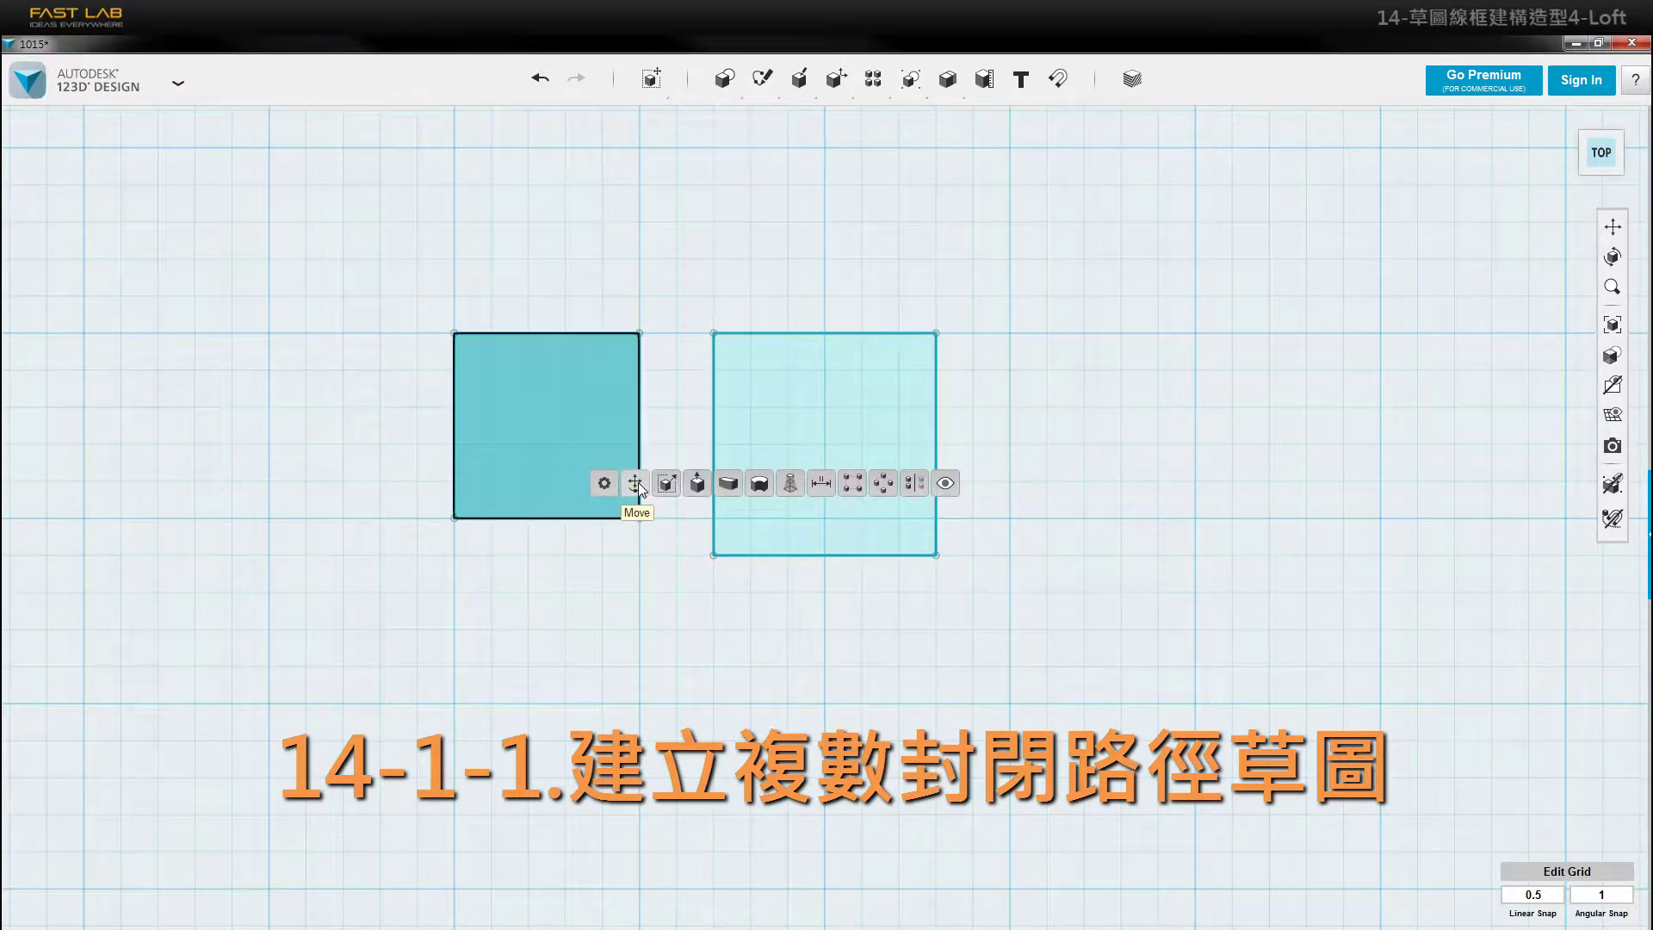
{"action": "left_click", "coordinate": [638, 485]}
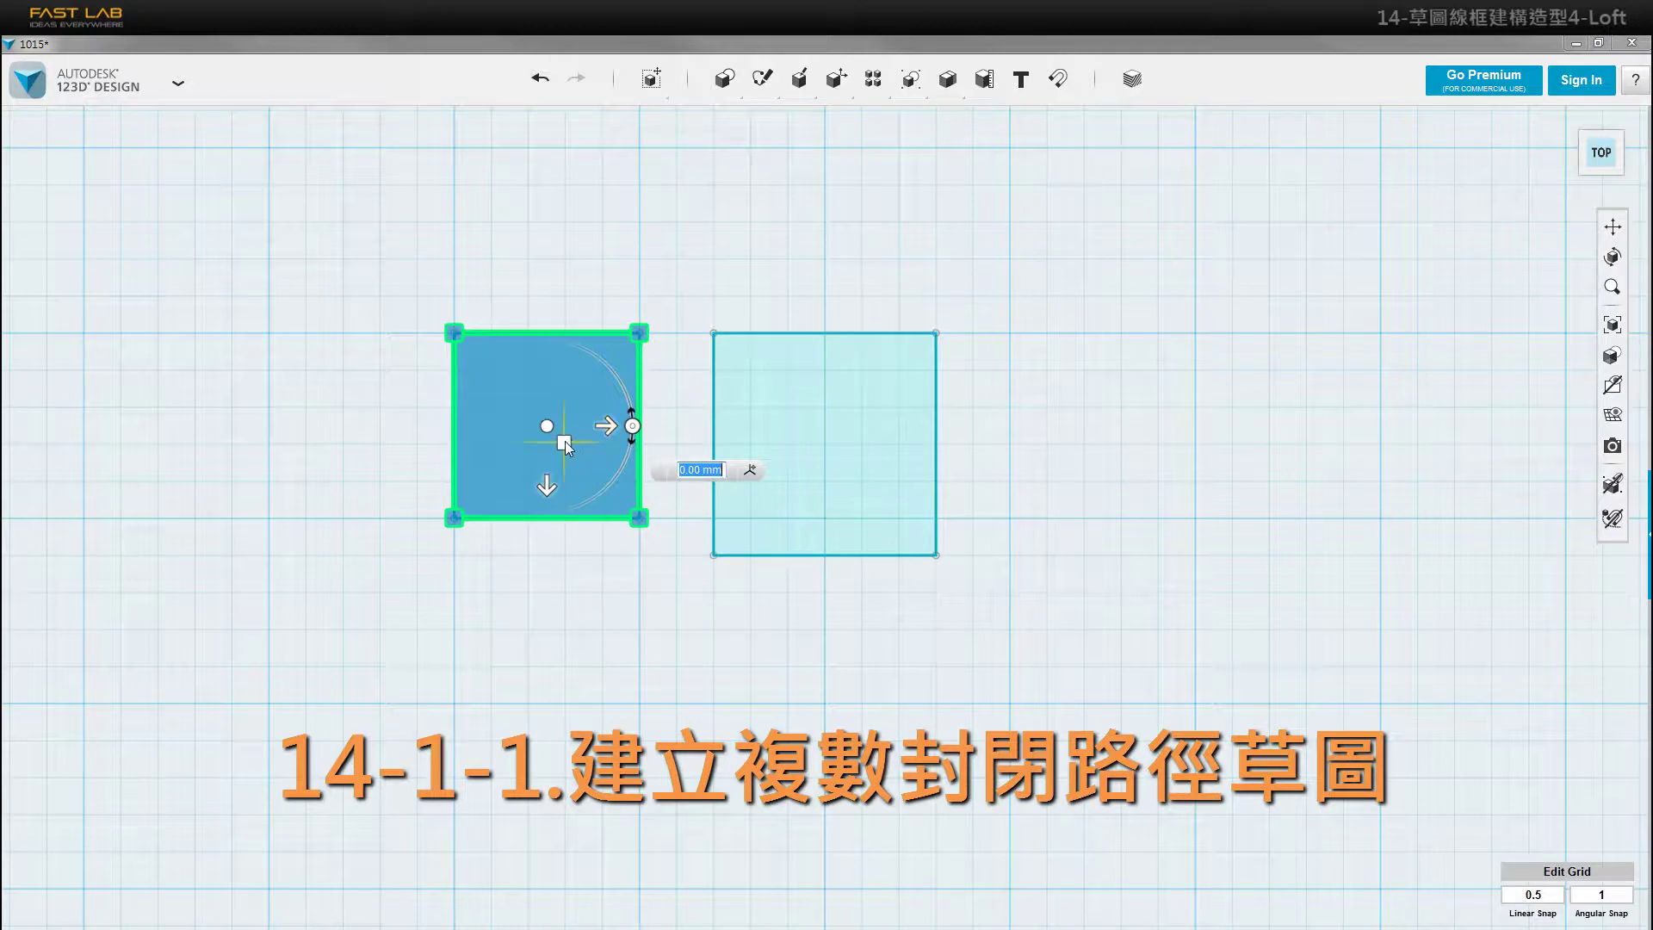
{"action": "mouse_move", "coordinate": [564, 441]}
{"action": "left_mouse_down"}
{"action": "mouse_move", "coordinate": [647, 488]}
{"action": "mouse_move", "coordinate": [841, 460]}
{"action": "left_mouse_up"}
- Raise the smaller square vertically to 40 mm above the larger square
{"action": "right_click_drag", "start_coordinate": [904, 660], "coordinate": [904, 560]}
{"action": "right_click_drag", "start_coordinate": [919, 718], "coordinate": [922, 715]}
{"action": "middle_click_drag", "start_coordinate": [858, 601], "coordinate": [876, 664]}
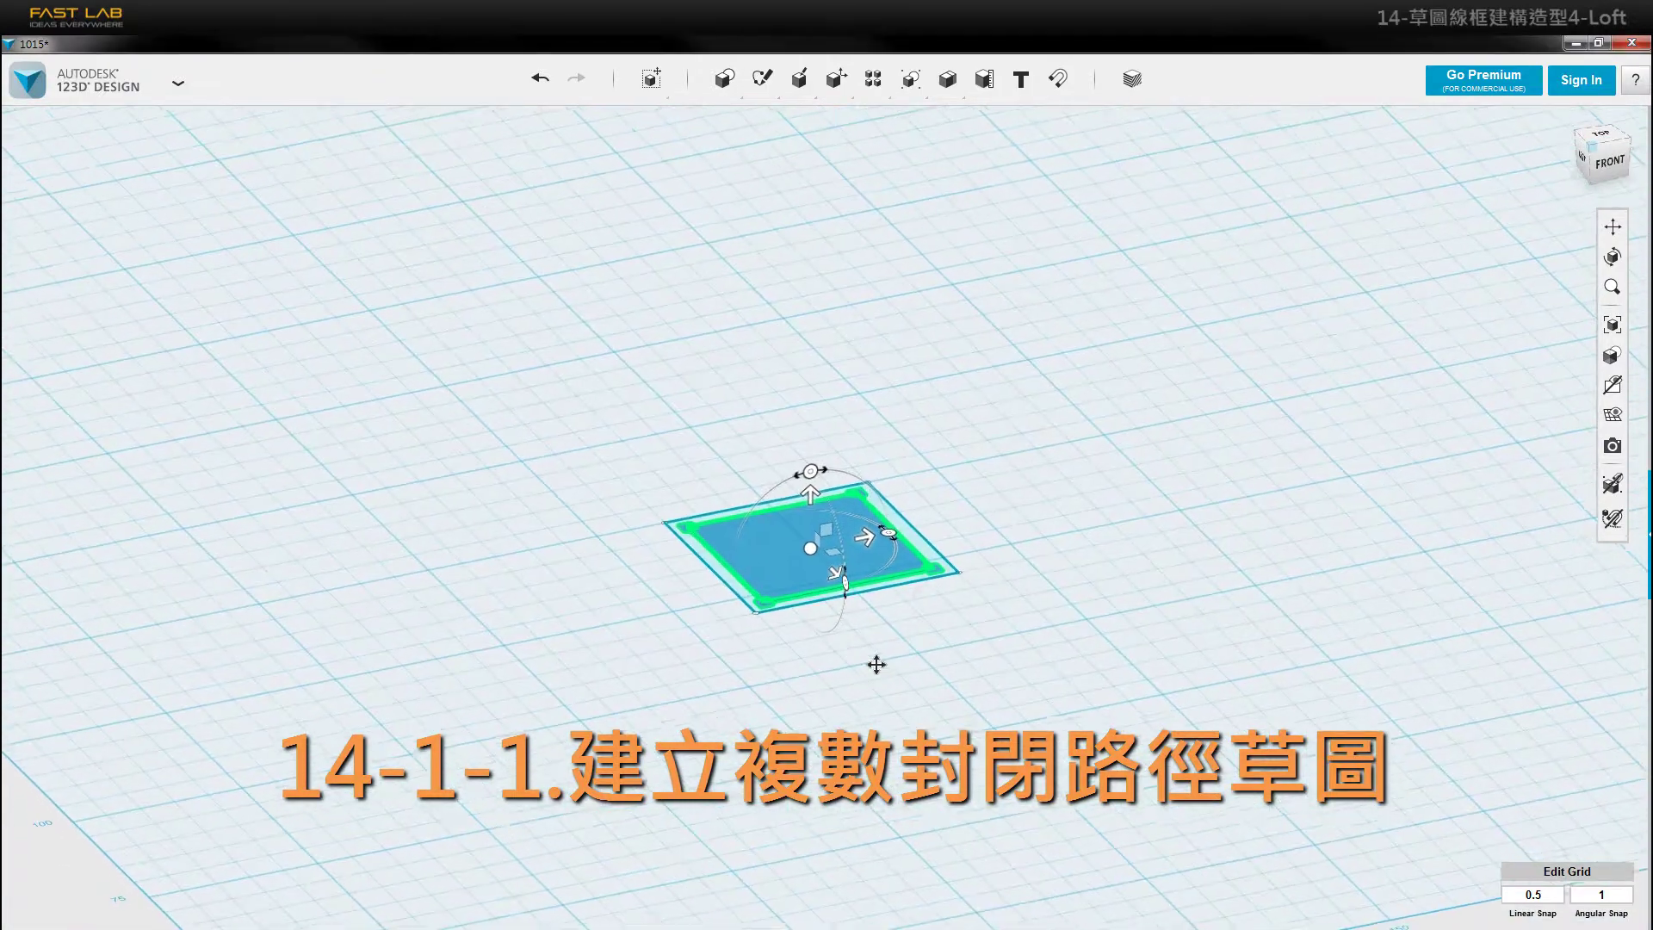
{"action": "right_click_drag", "start_coordinate": [876, 663], "coordinate": [840, 637]}
{"action": "left_click_drag", "start_coordinate": [800, 459], "coordinate": [814, 235]}
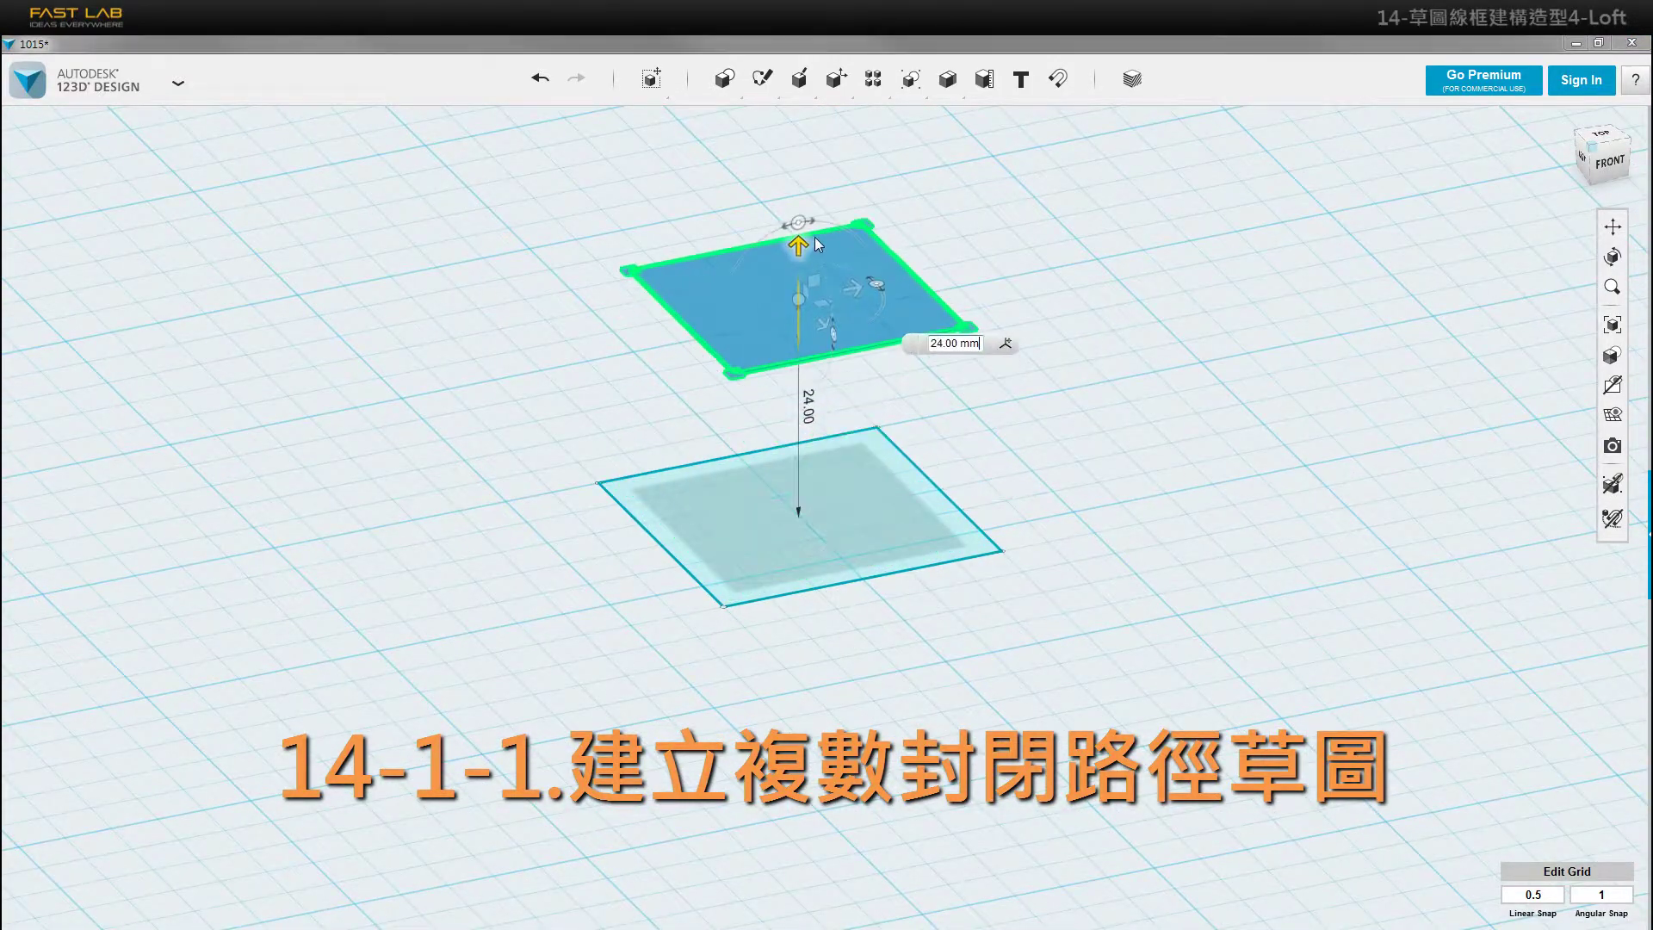
{"action": "right_click_drag", "start_coordinate": [876, 603], "coordinate": [871, 507]}
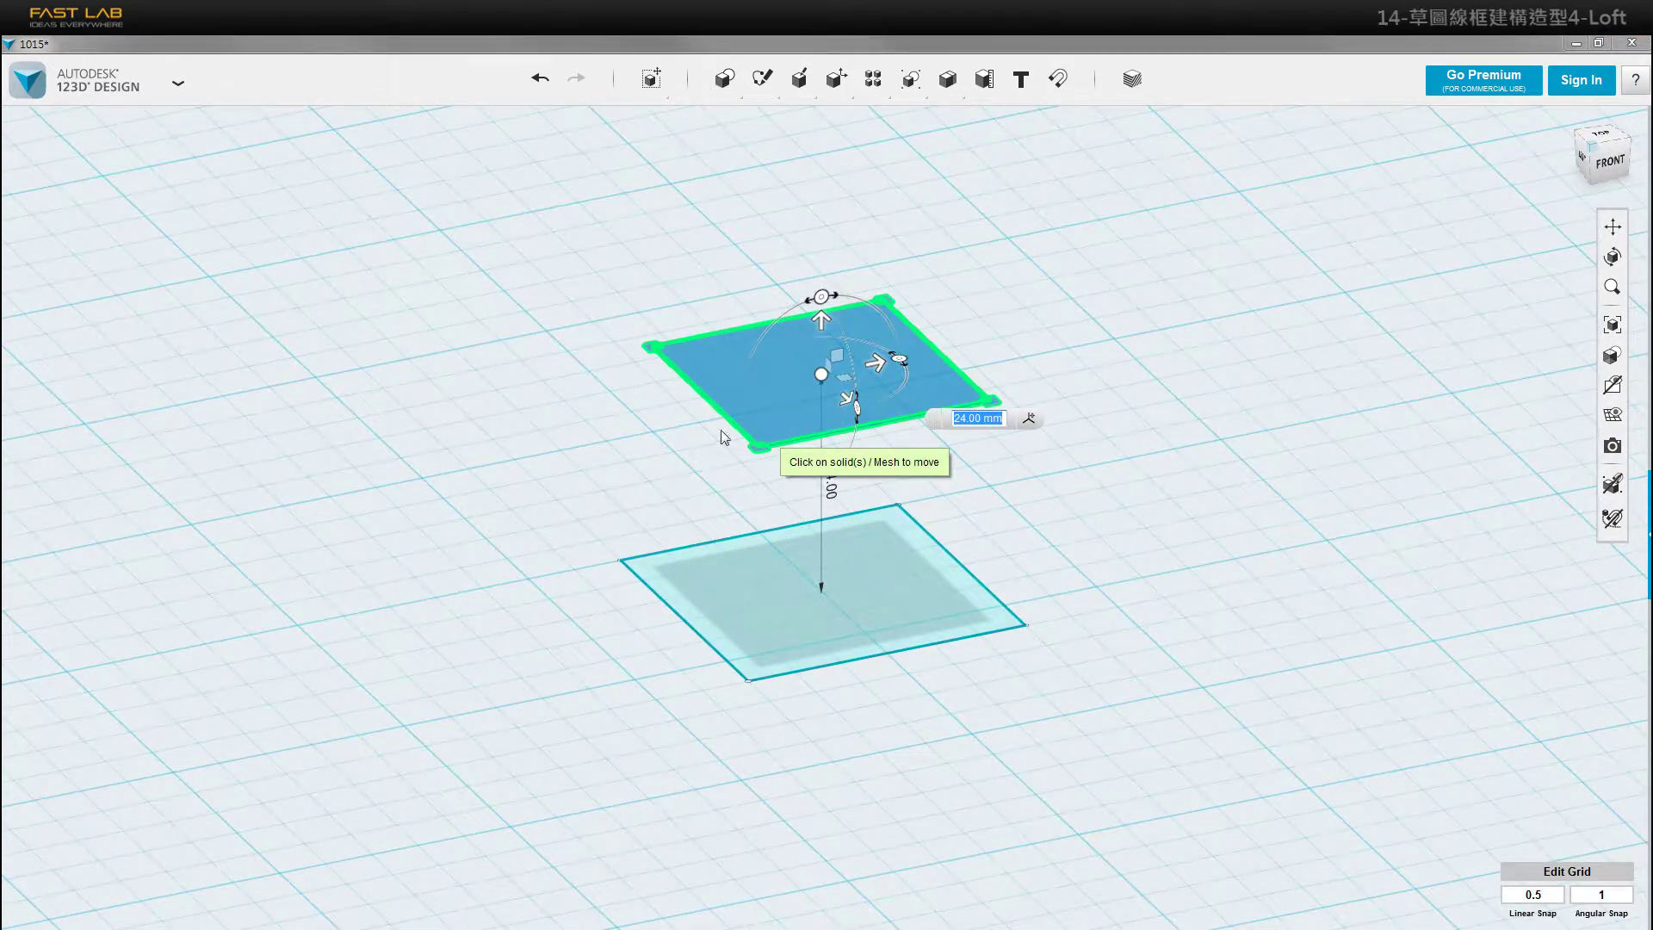
{"action": "middle_click_drag", "start_coordinate": [758, 446], "coordinate": [762, 556]}
{"action": "scroll", "coordinate": [770, 527], "scroll_direction": "down", "scroll_amount": 3}
{"action": "mouse_move", "coordinate": [808, 442]}
{"action": "left_mouse_down"}
{"action": "mouse_move", "coordinate": [802, 311]}
{"action": "mouse_move", "coordinate": [803, 531]}
{"action": "mouse_move", "coordinate": [802, 268]}
{"action": "mouse_move", "coordinate": [807, 298]}
{"action": "left_mouse_up"}
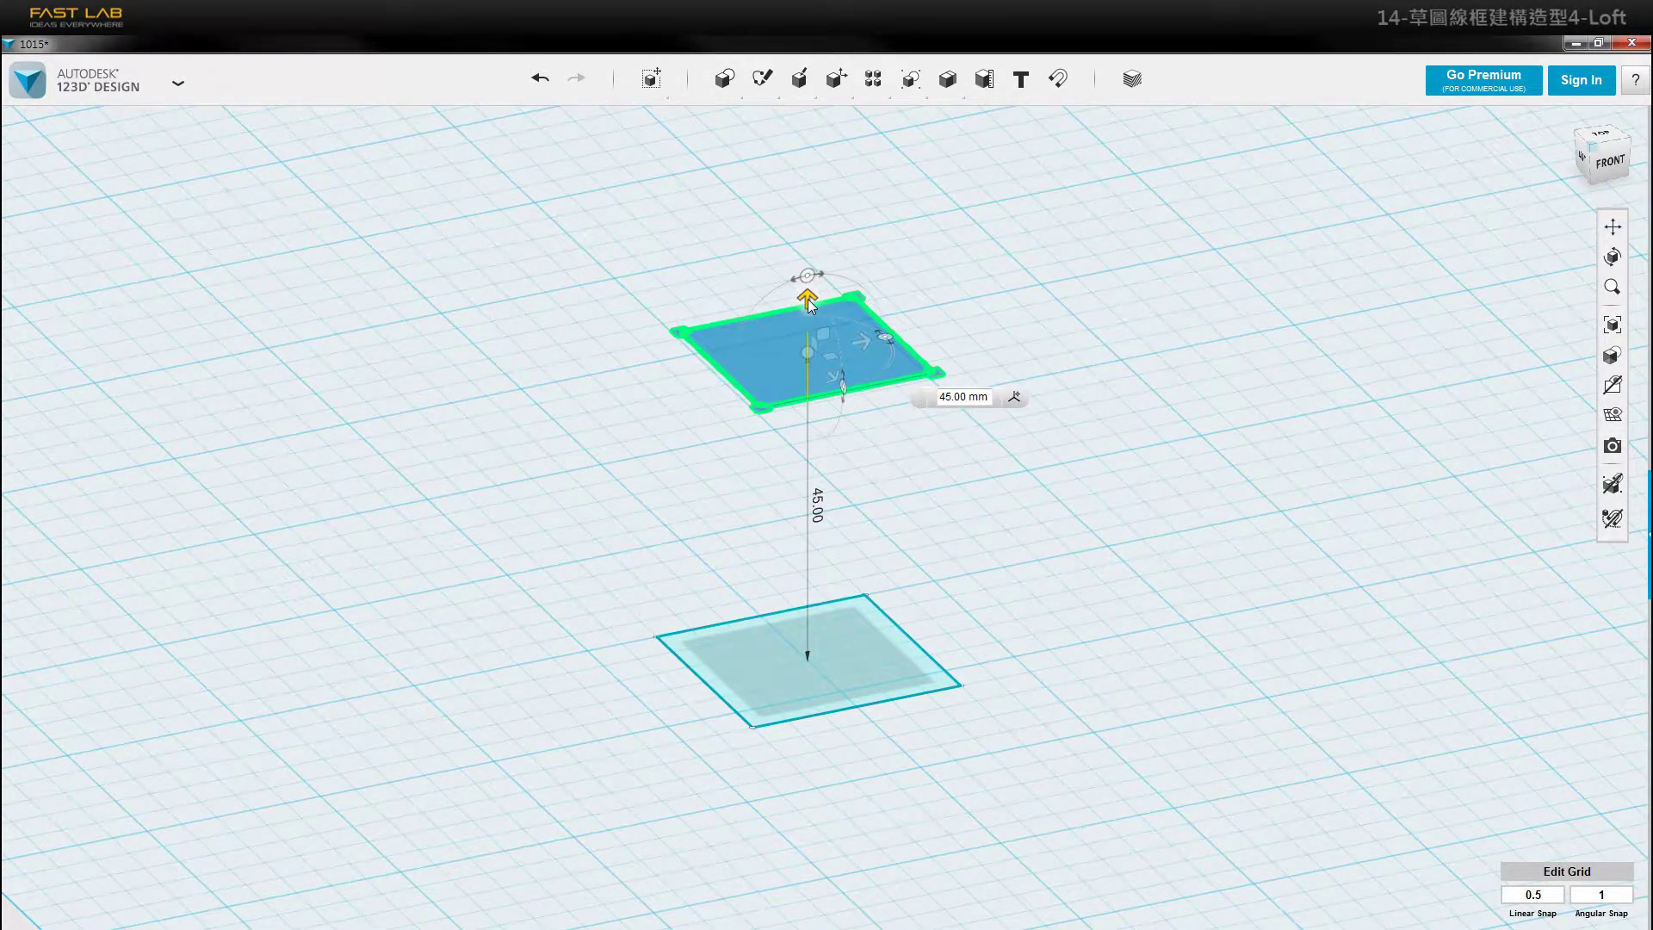
{"action": "double_click", "coordinate": [941, 396]}
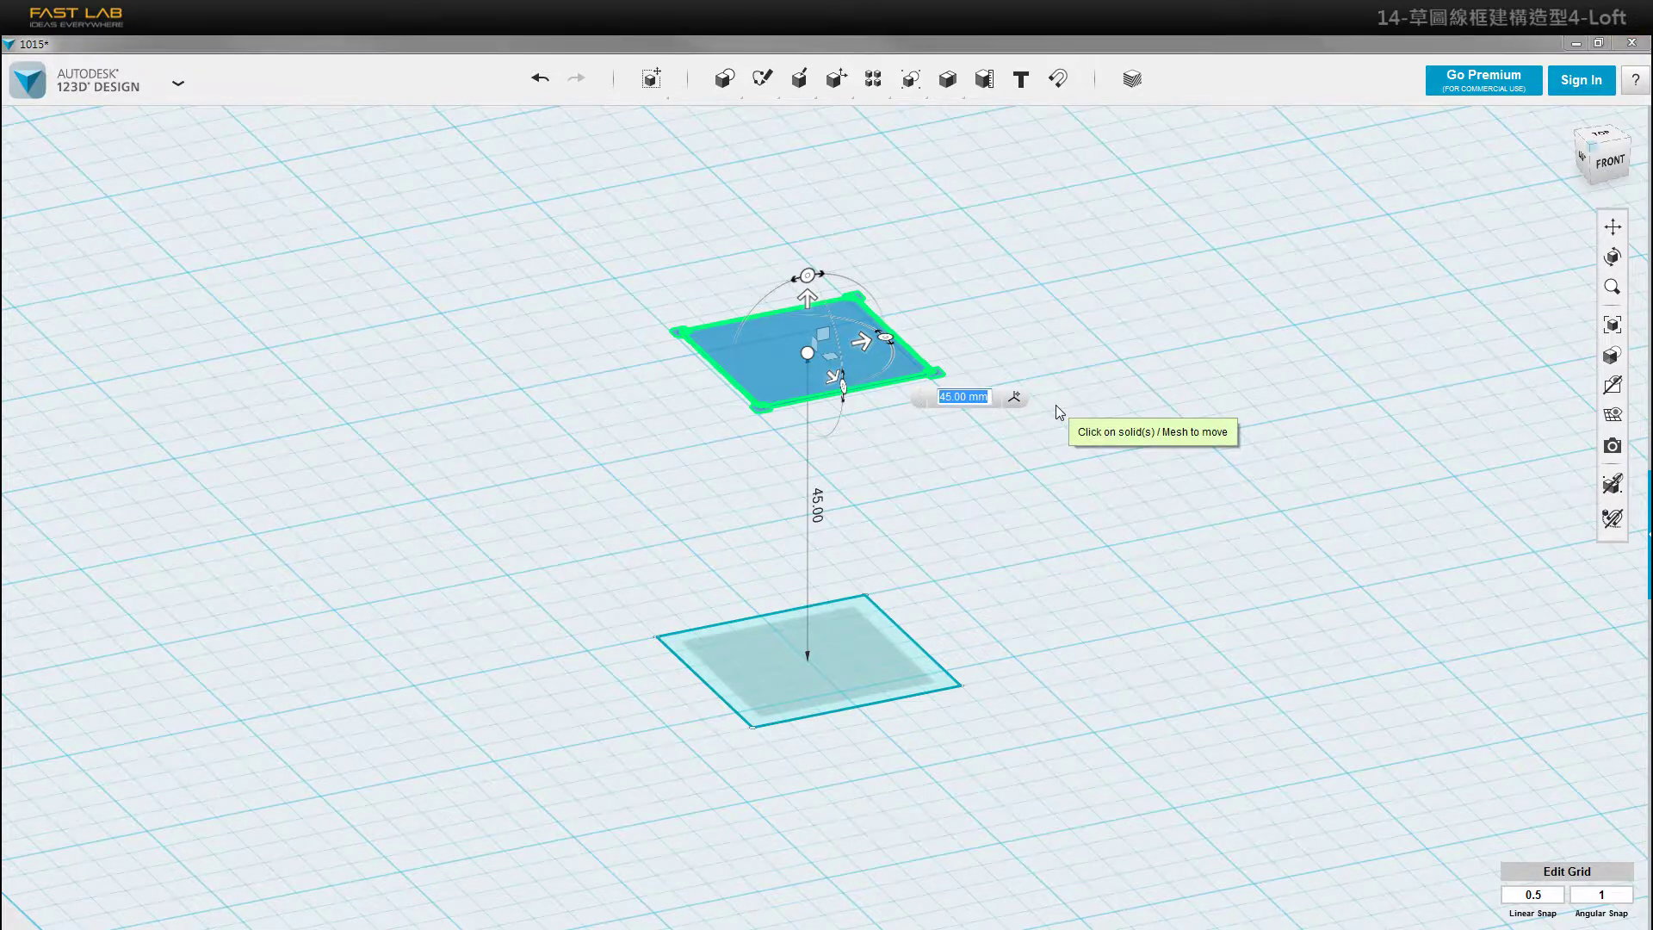
{"action": "type", "text": "40"}
{"action": "key", "text": "Return"}
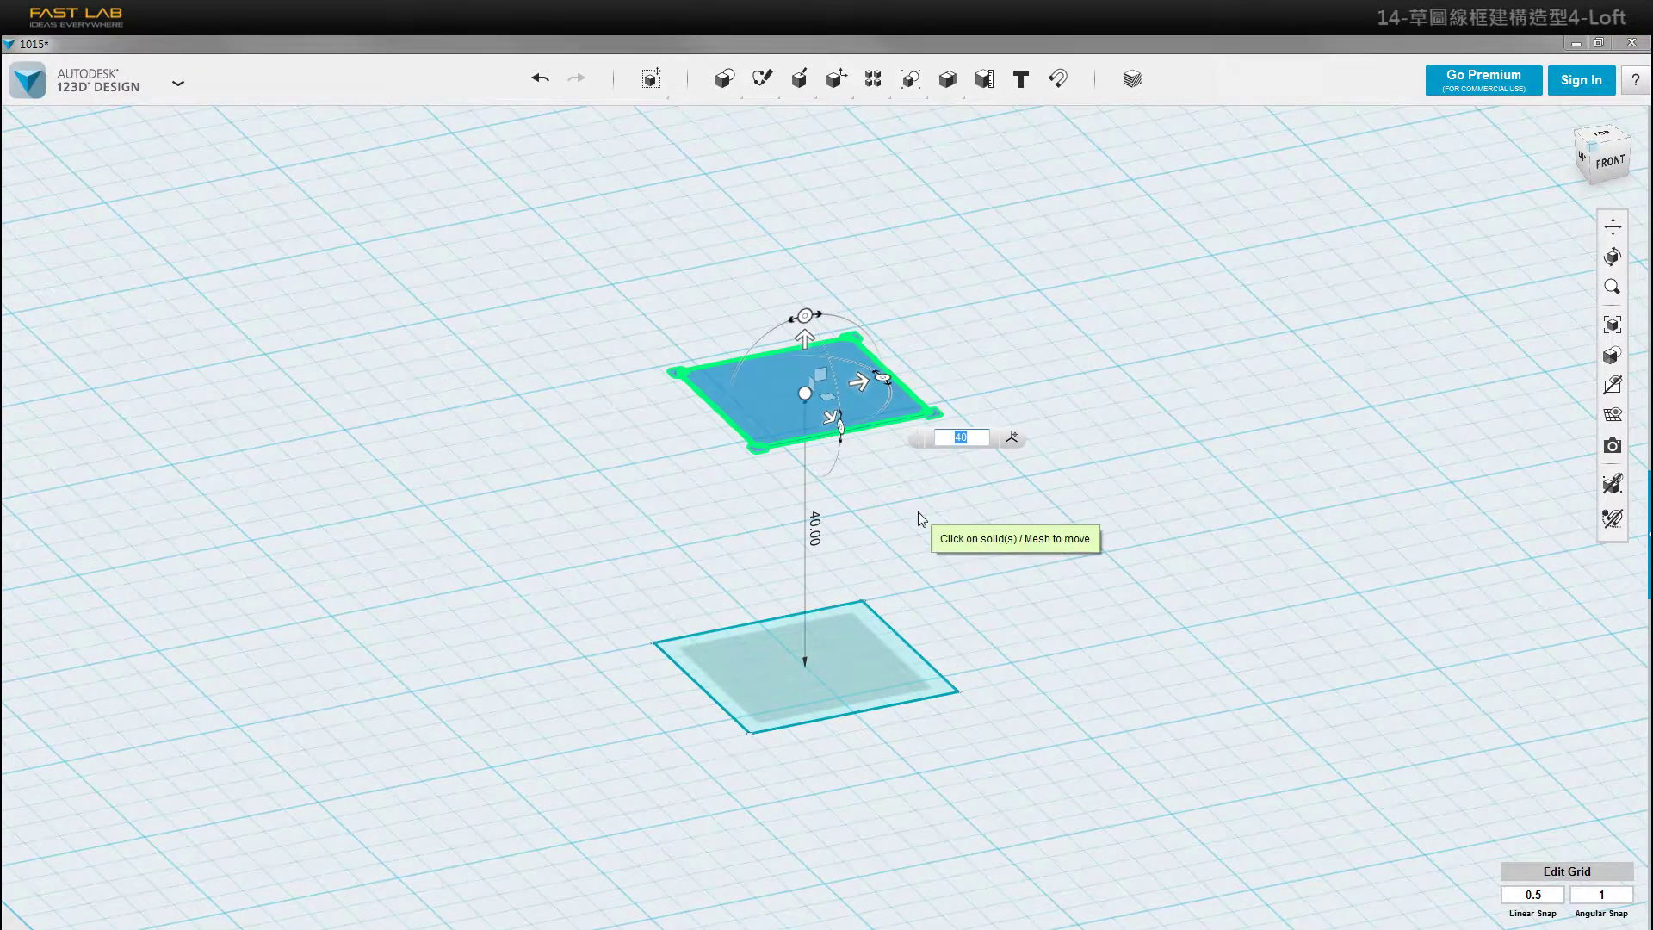
- Rotate the raised square about its vertical axis so it is twisted relative to the lower square
{"action": "right_click_drag", "start_coordinate": [917, 511], "coordinate": [904, 646]}
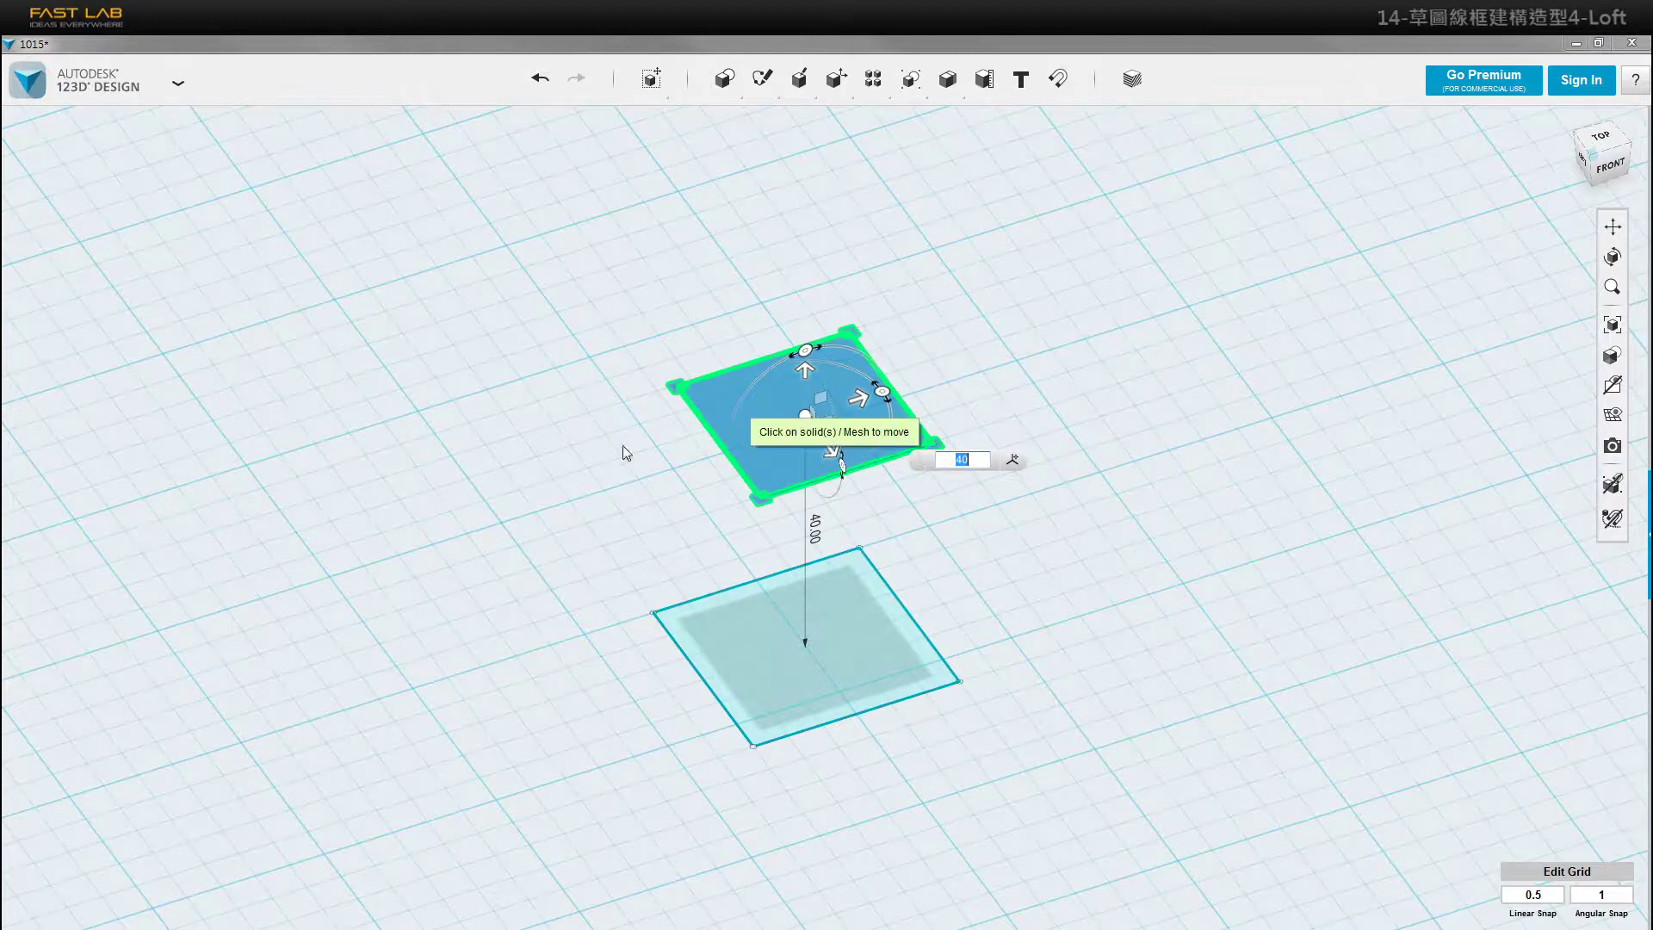
{"action": "left_click_drag", "start_coordinate": [887, 396], "coordinate": [884, 440]}
{"action": "right_click_drag", "start_coordinate": [969, 379], "coordinate": [874, 431]}
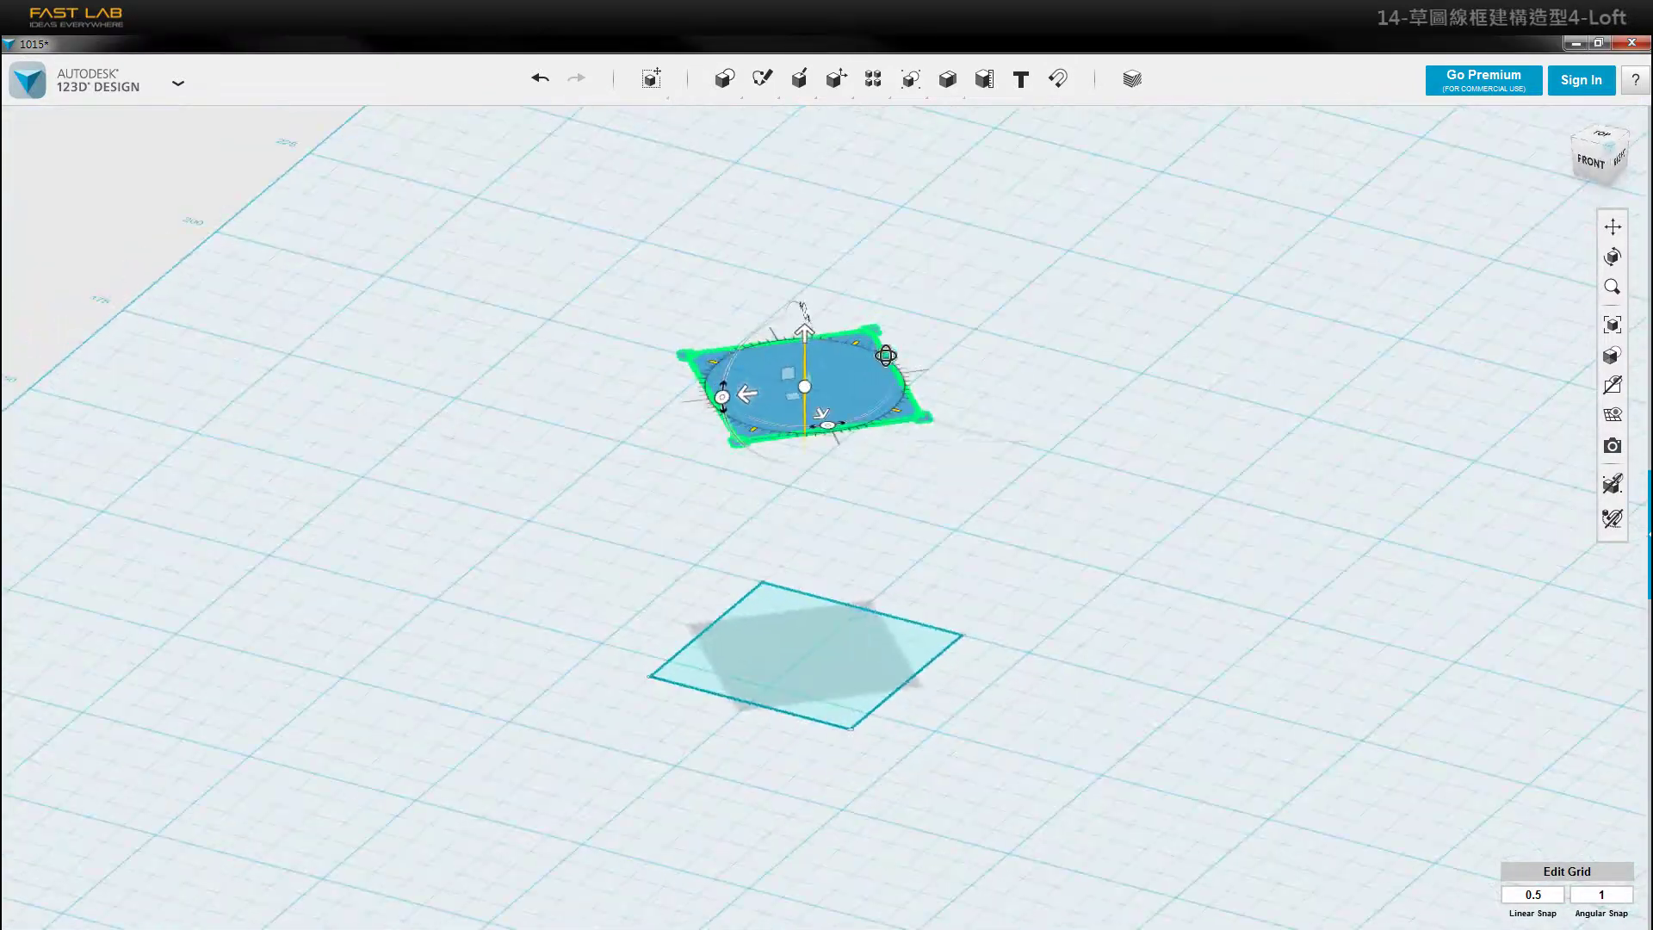
{"action": "left_click", "coordinate": [878, 468]}
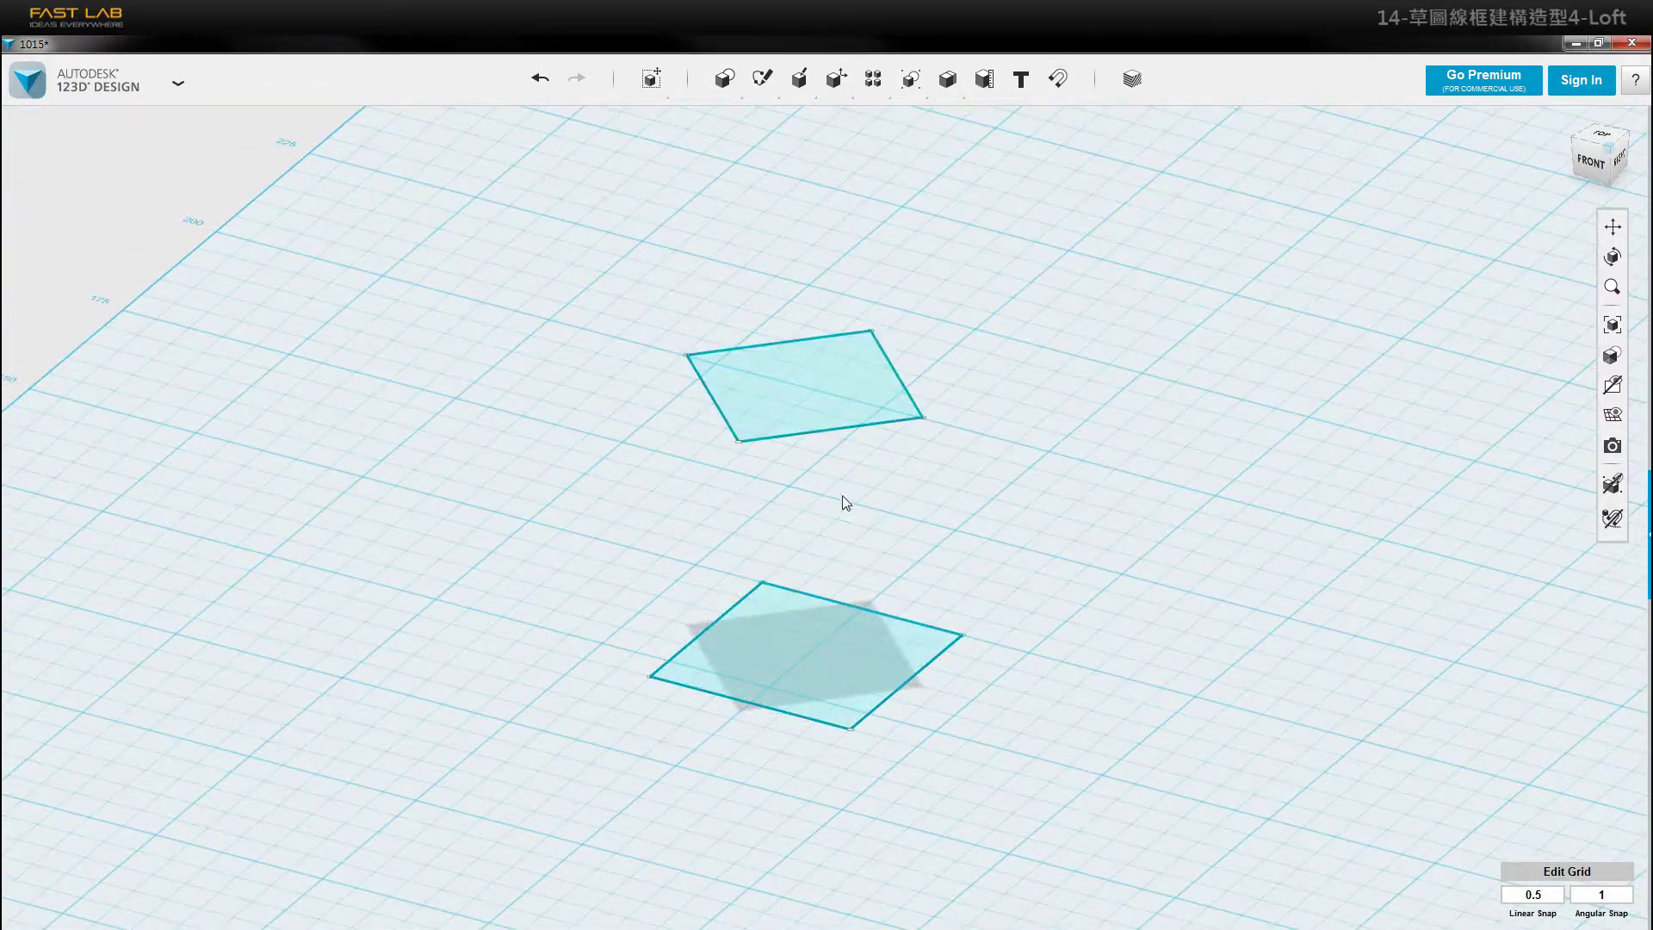
- Loft a solid between the raised small square and the larger square on the grid
{"action": "right_click_drag", "start_coordinate": [912, 538], "coordinate": [1005, 547]}
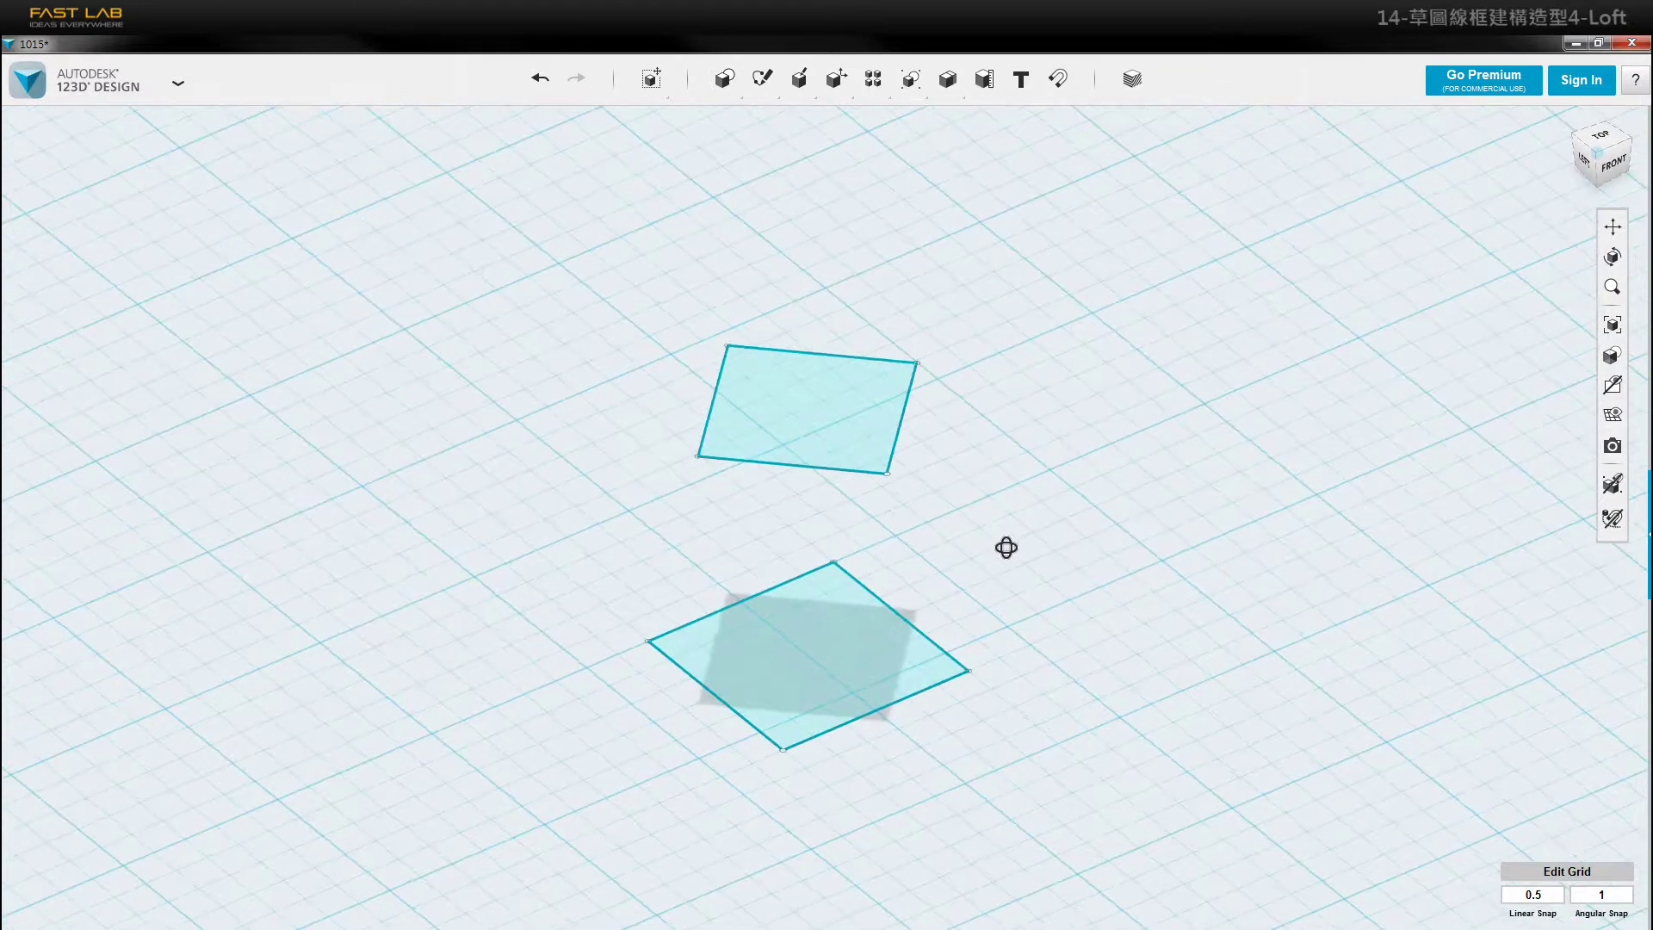
{"action": "scroll", "coordinate": [834, 575], "scroll_direction": "up", "scroll_amount": 1}
{"action": "middle_click_drag", "start_coordinate": [810, 569], "coordinate": [809, 551]}
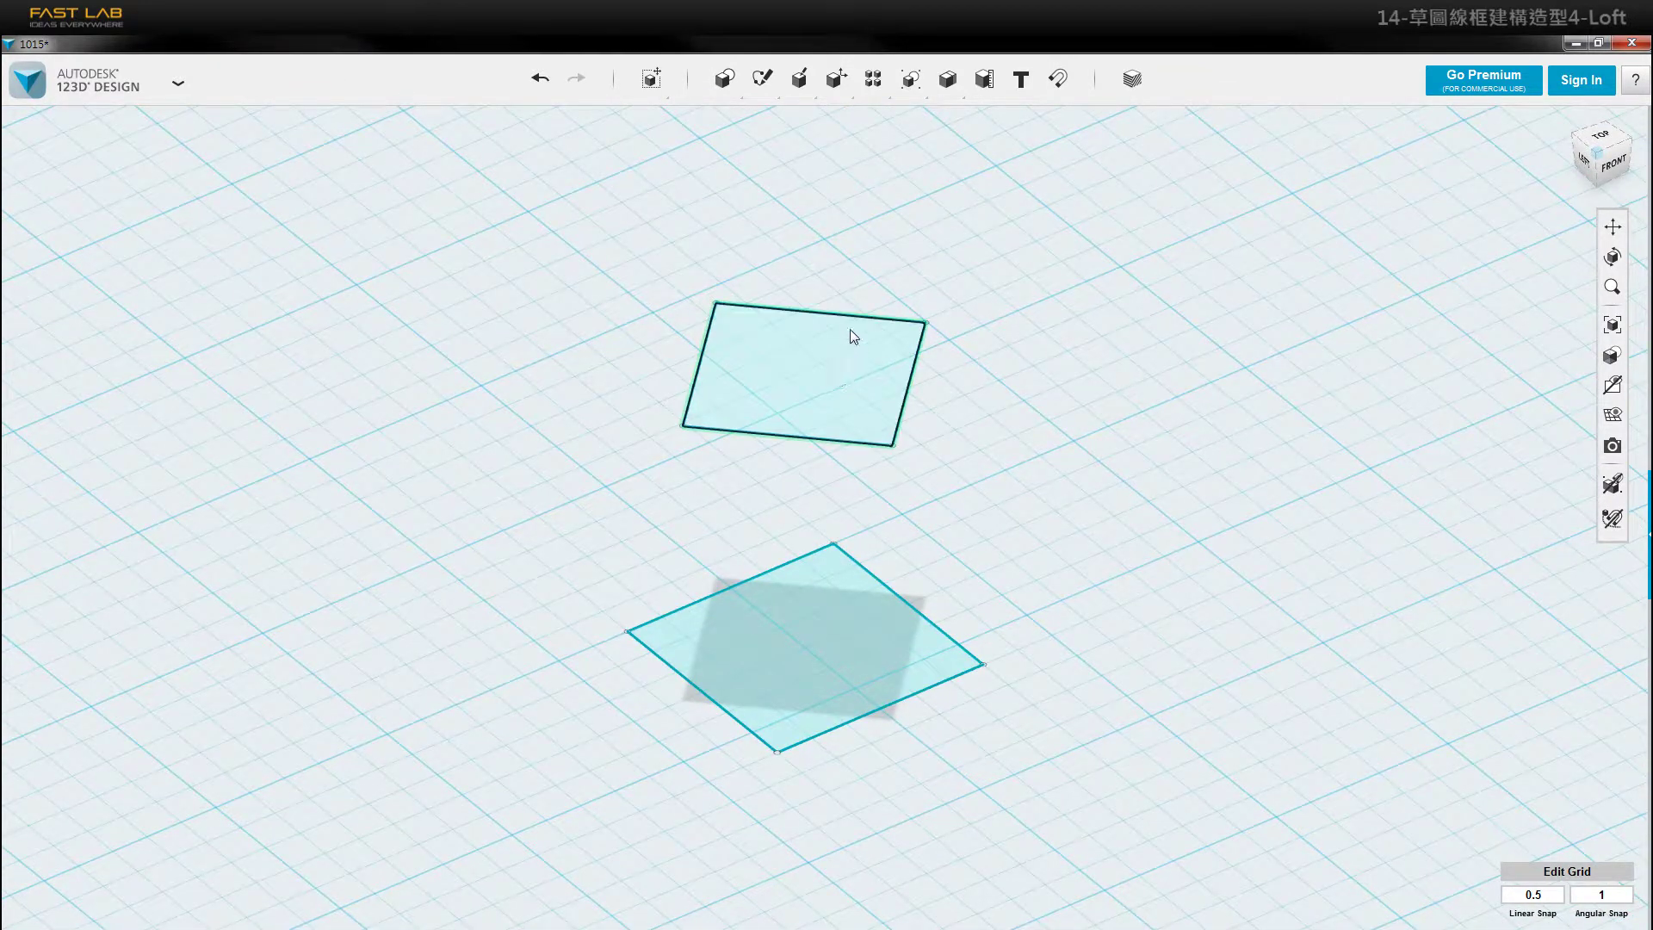
{"action": "left_click", "coordinate": [799, 361]}
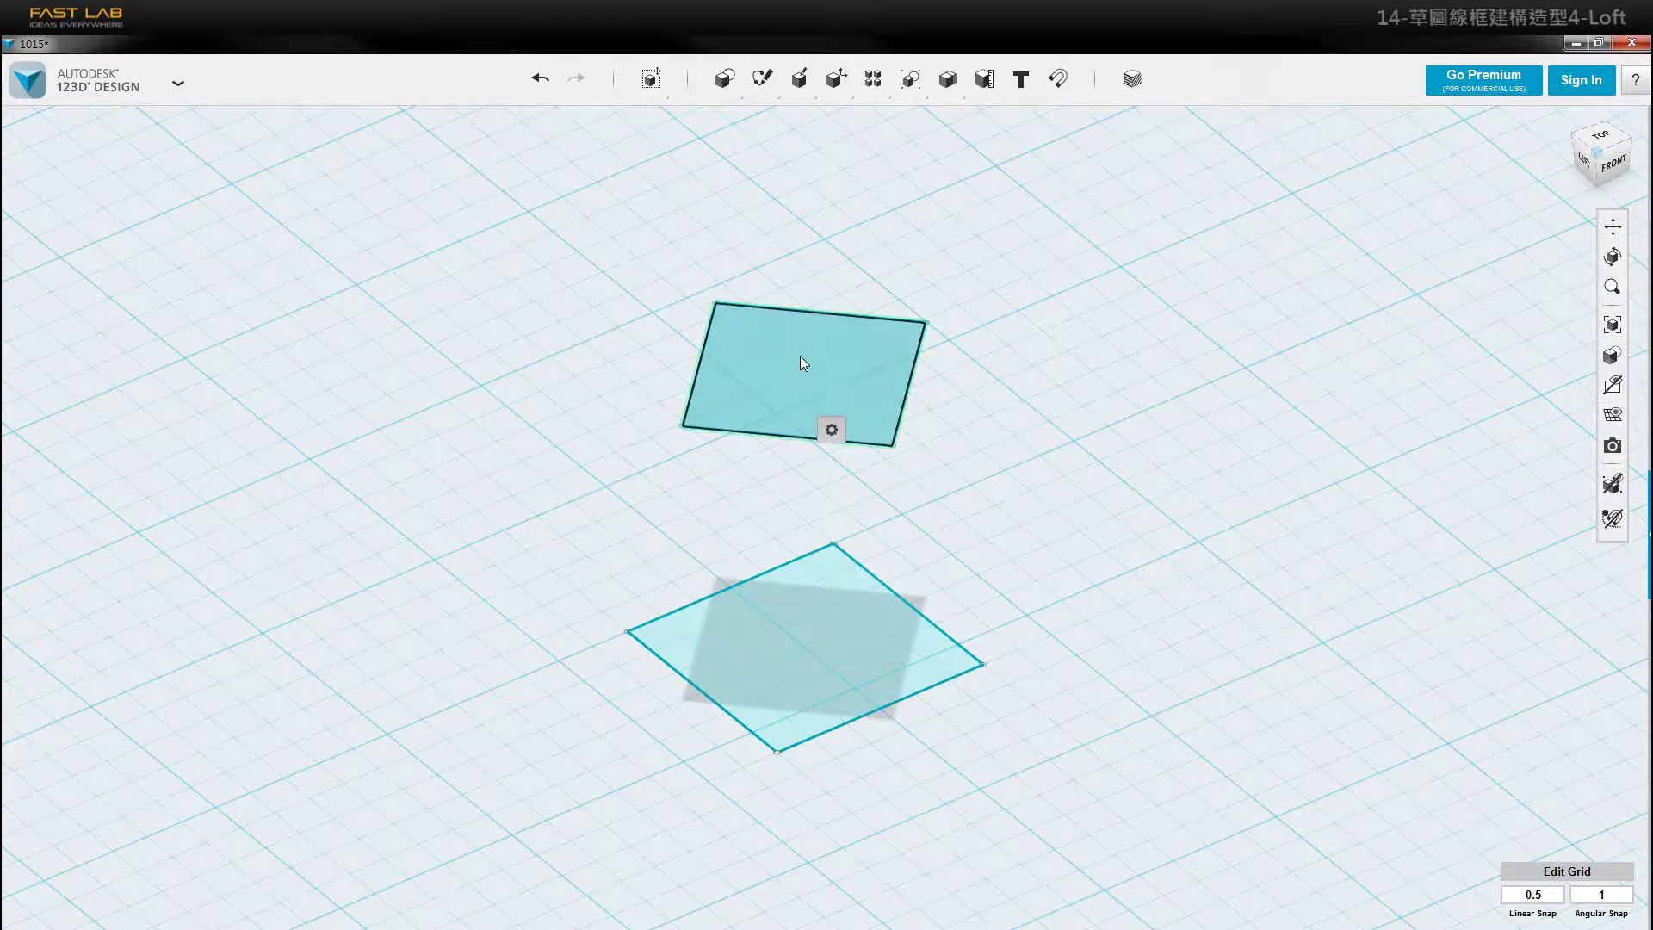
{"action": "left_click", "coordinate": [790, 646], "text": "shift"}
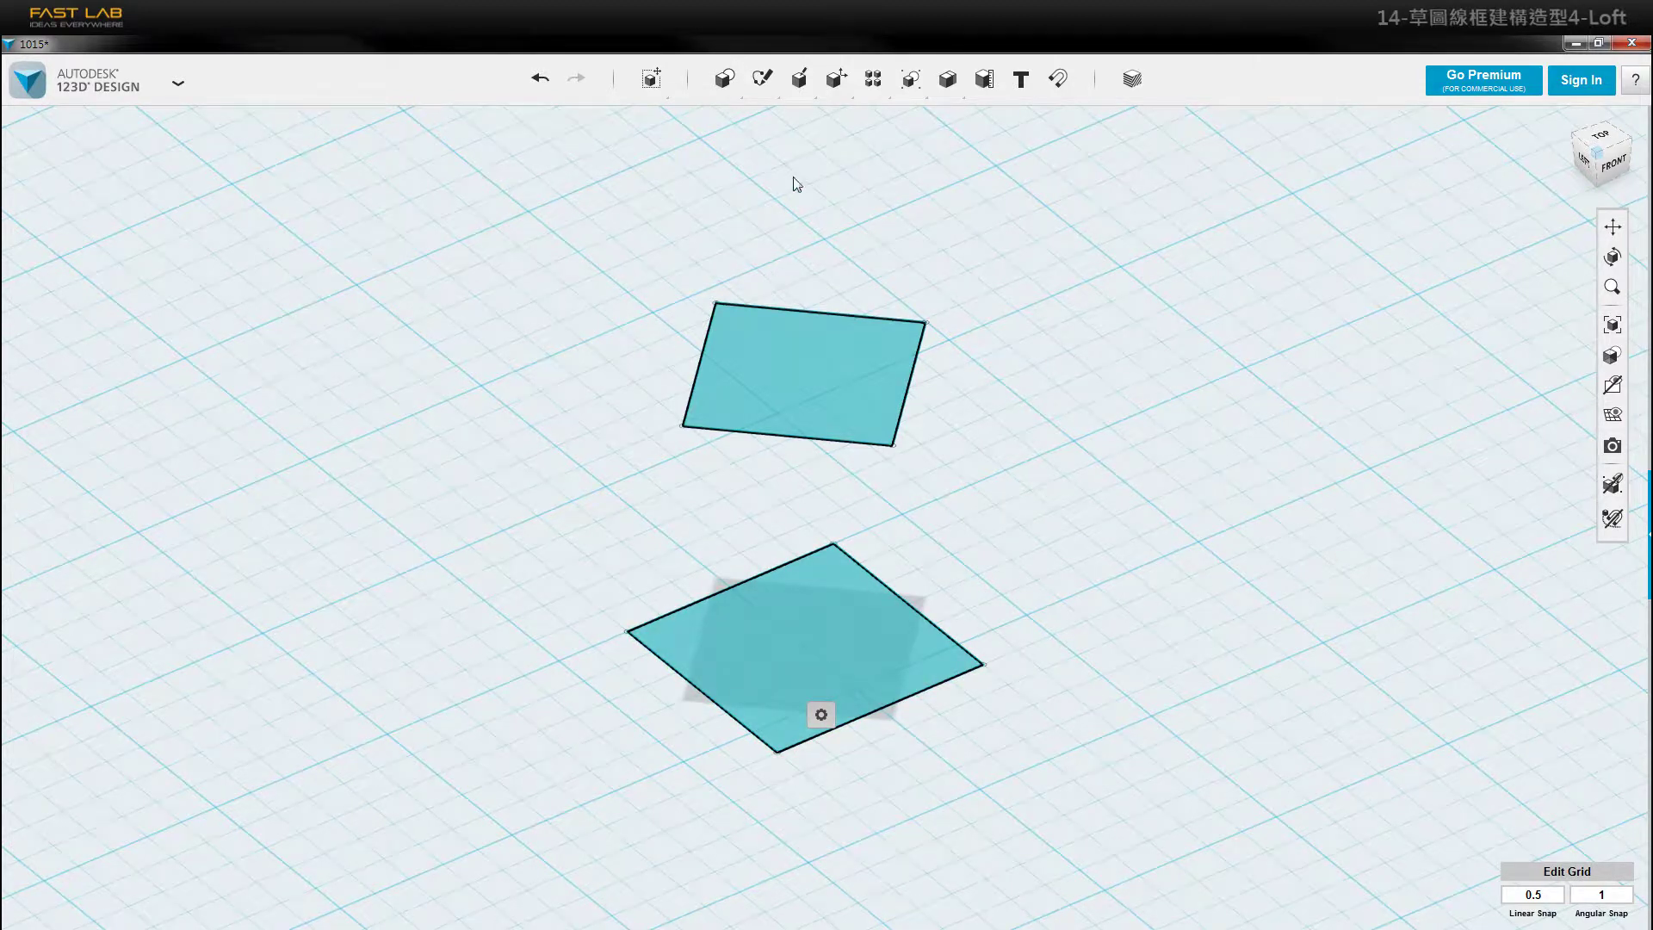
{"action": "mouse_move", "coordinate": [806, 86]}
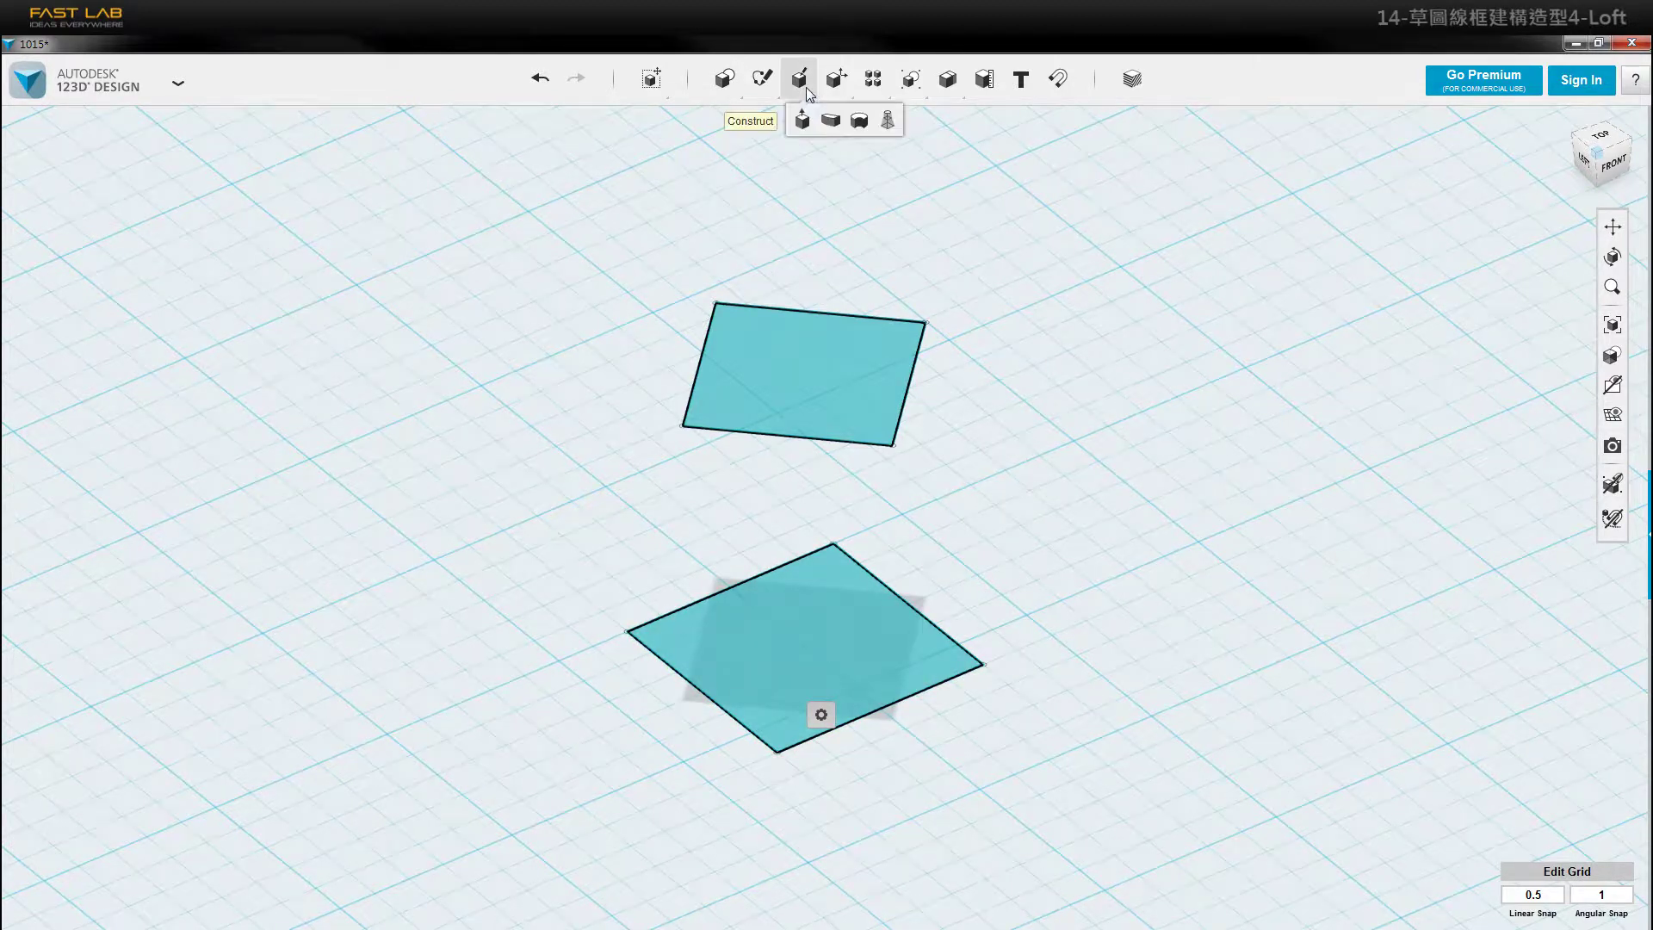
{"action": "left_click", "coordinate": [888, 122]}
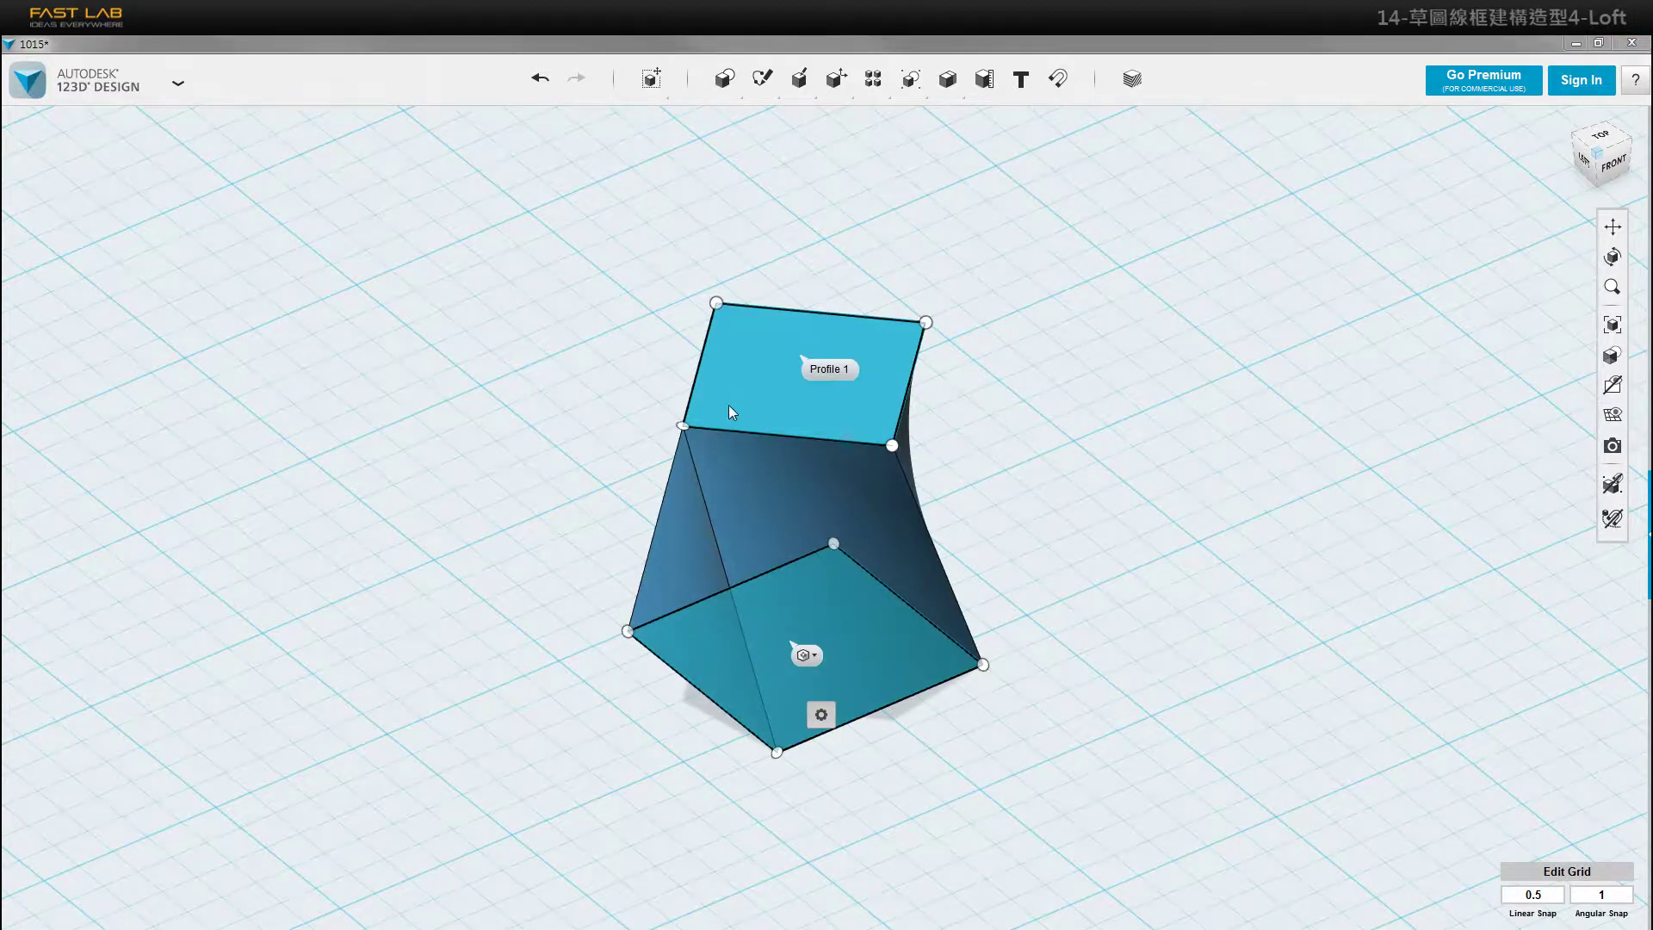
{"action": "left_click", "coordinate": [829, 591]}
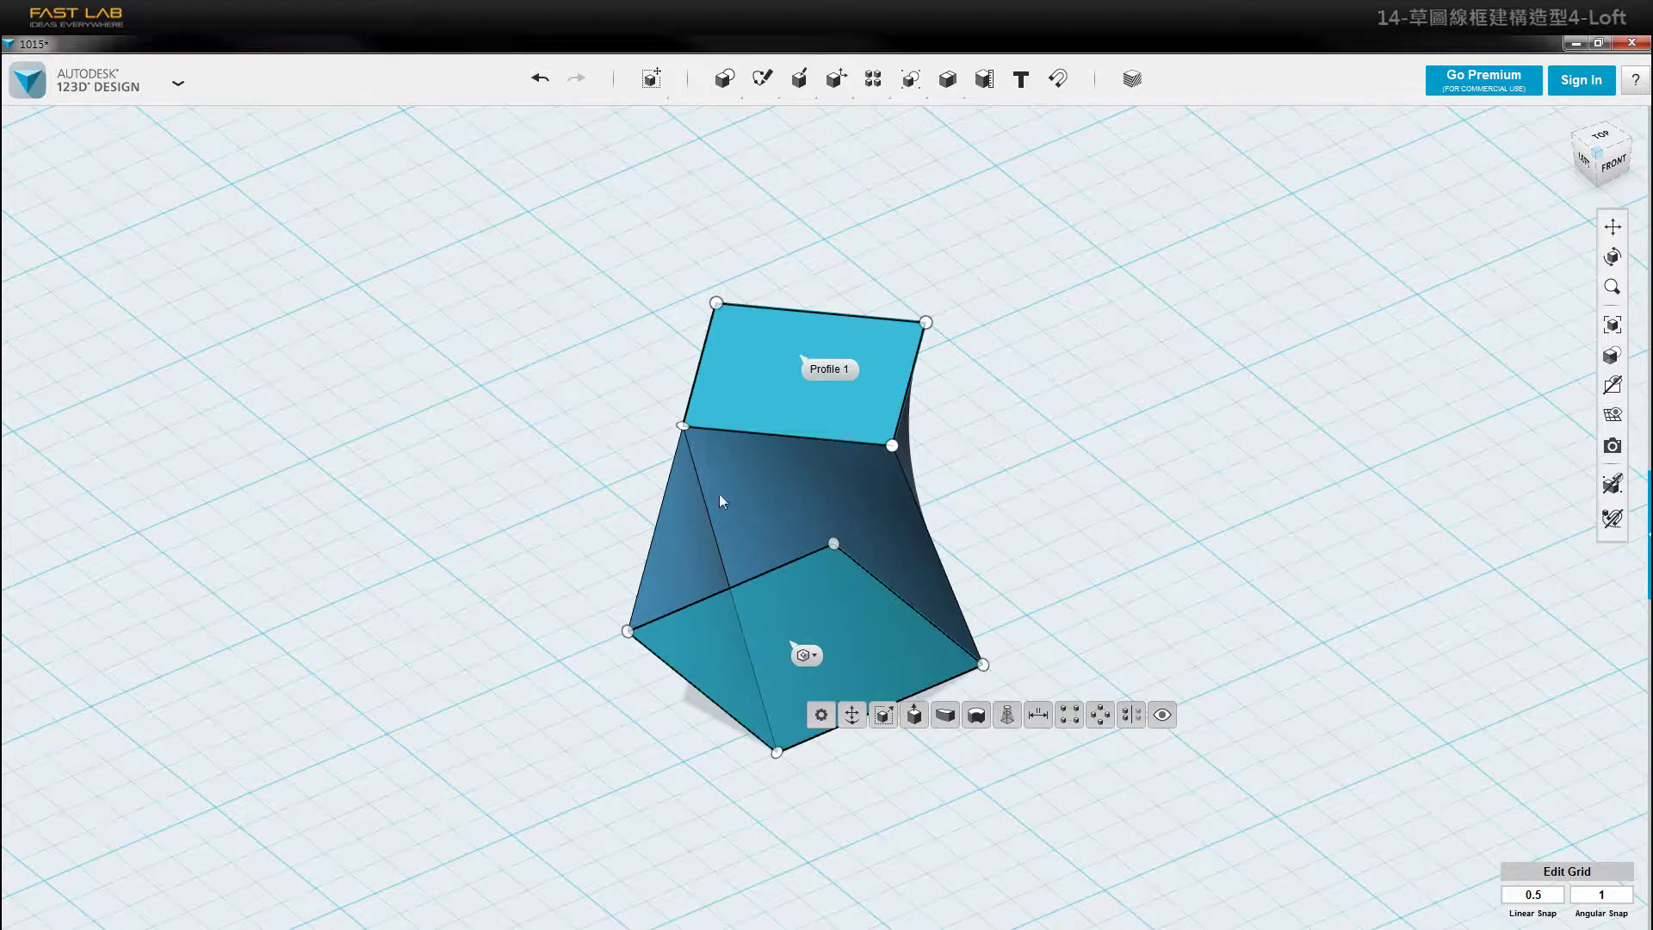
{"action": "right_click_drag", "start_coordinate": [775, 554], "coordinate": [747, 530]}
{"action": "left_click", "coordinate": [1078, 485]}
- Move the lofted solid clear of its two source square sketches and delete both sketches
{"action": "right_click_drag", "start_coordinate": [1077, 486], "coordinate": [1013, 537]}
{"action": "mouse_move", "coordinate": [821, 668]}
{"action": "left_mouse_down"}
{"action": "mouse_move", "coordinate": [508, 659]}
{"action": "mouse_move", "coordinate": [310, 692]}
{"action": "left_mouse_up"}
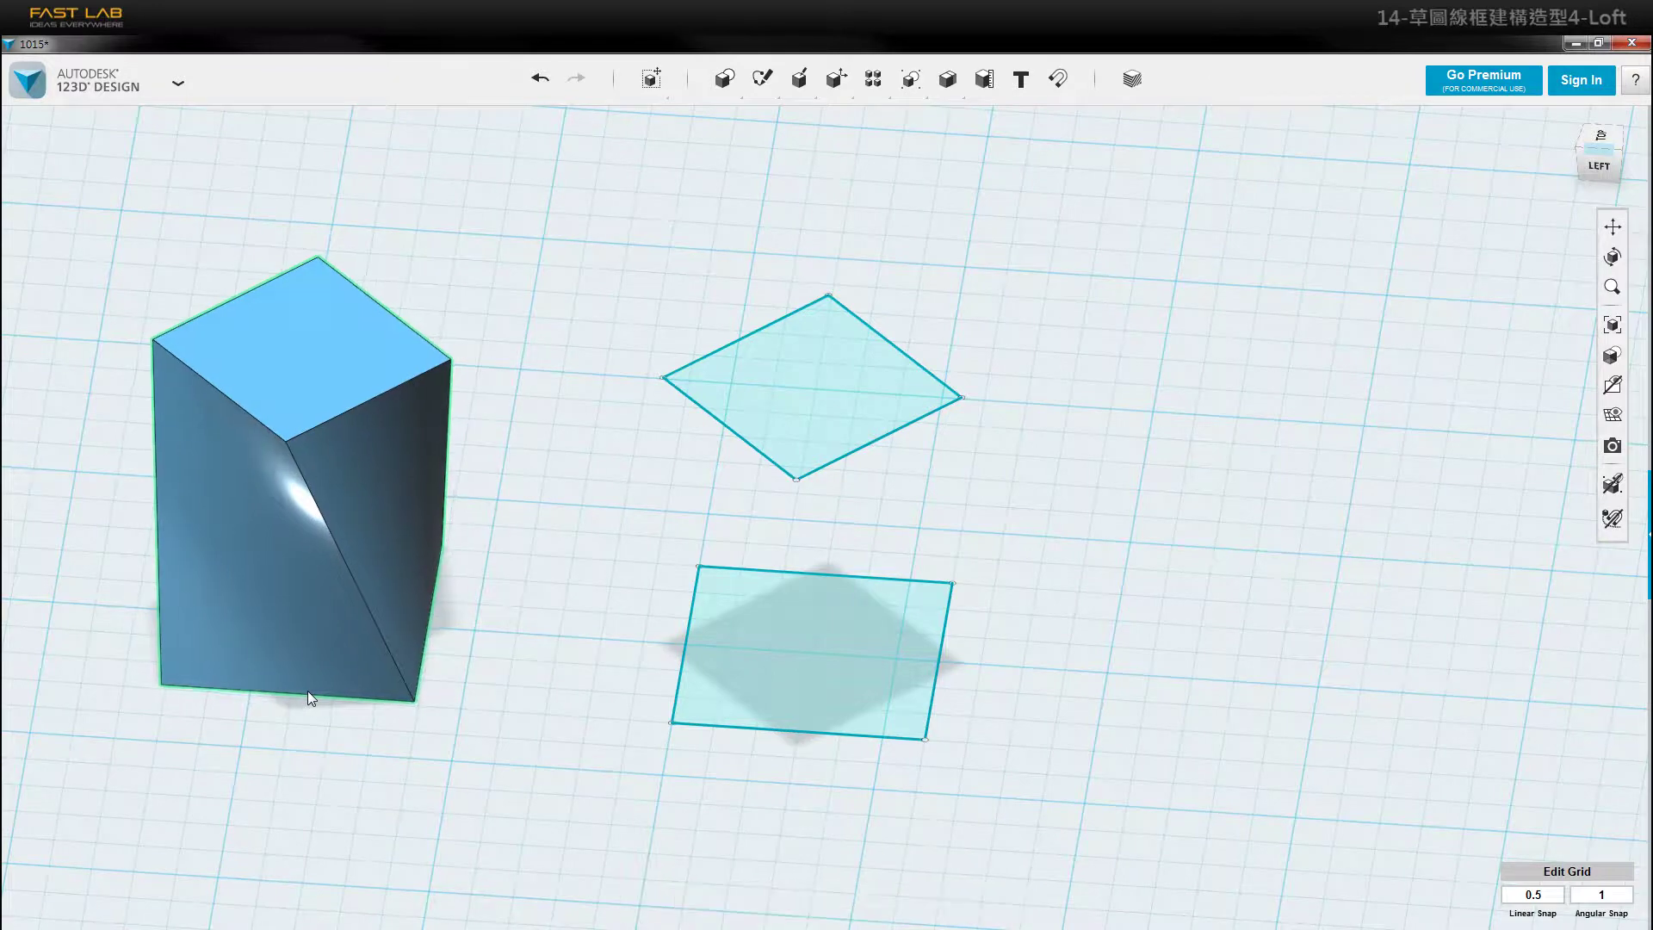
{"action": "right_click_drag", "start_coordinate": [572, 725], "coordinate": [695, 701]}
{"action": "middle_click_drag", "start_coordinate": [695, 702], "coordinate": [725, 703]}
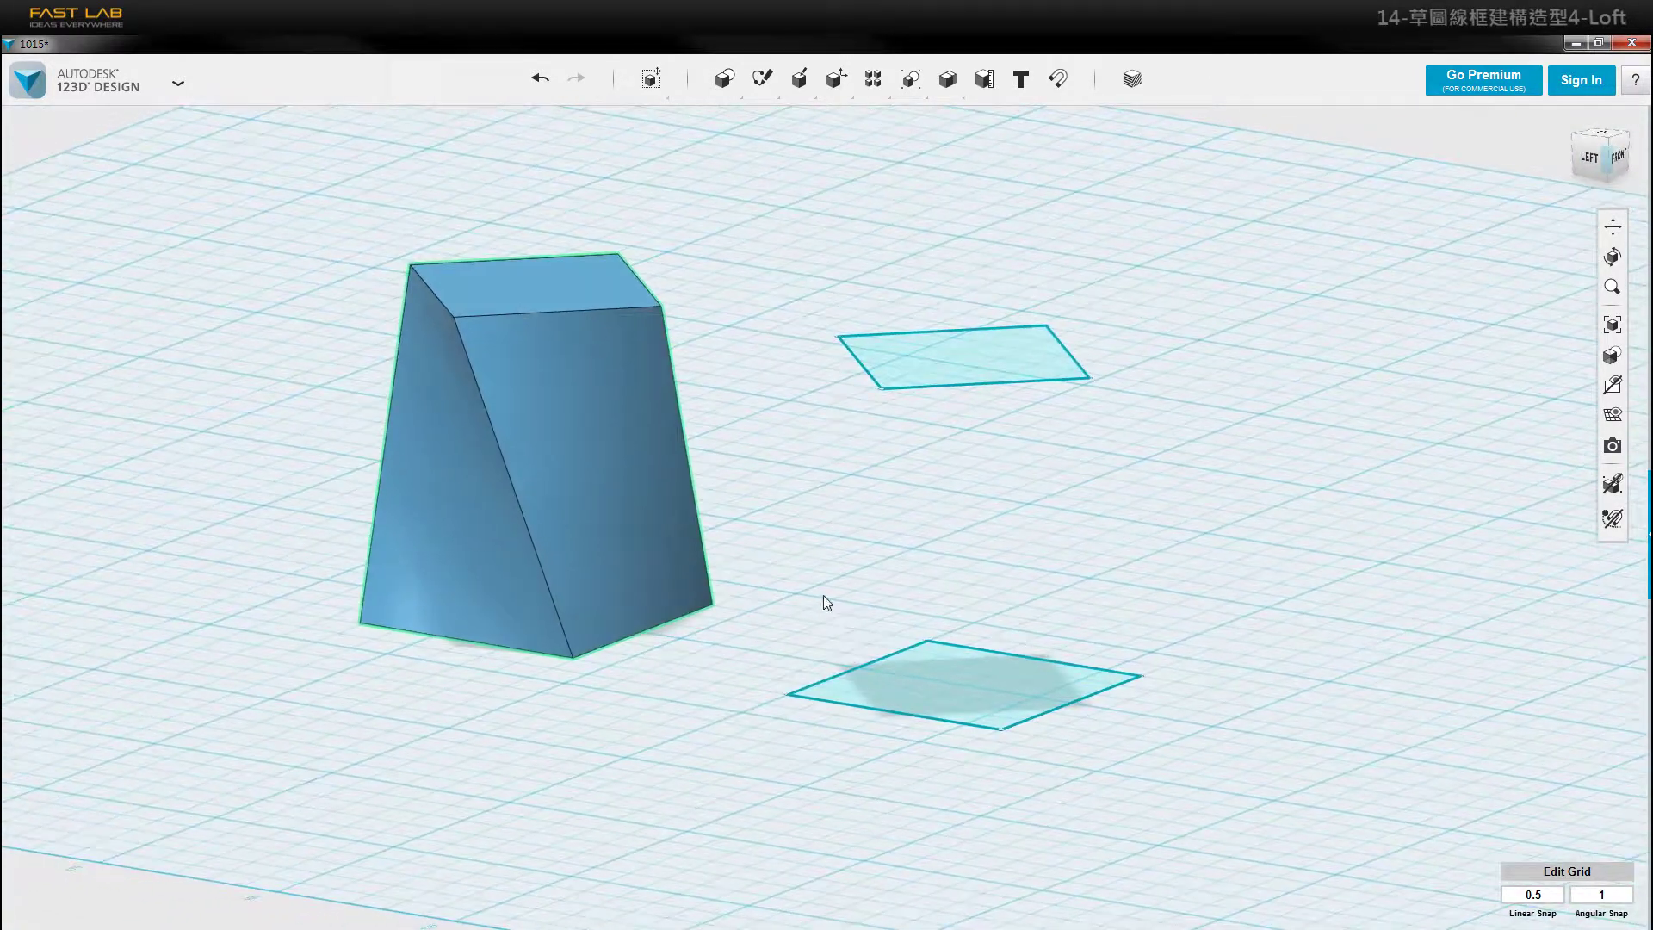
{"action": "scroll", "coordinate": [824, 601], "scroll_direction": "up", "scroll_amount": 2}
{"action": "mouse_move", "coordinate": [837, 594]}
{"action": "middle_mouse_down"}
{"action": "mouse_move", "coordinate": [870, 606]}
{"action": "mouse_move", "coordinate": [874, 657]}
{"action": "middle_mouse_up"}
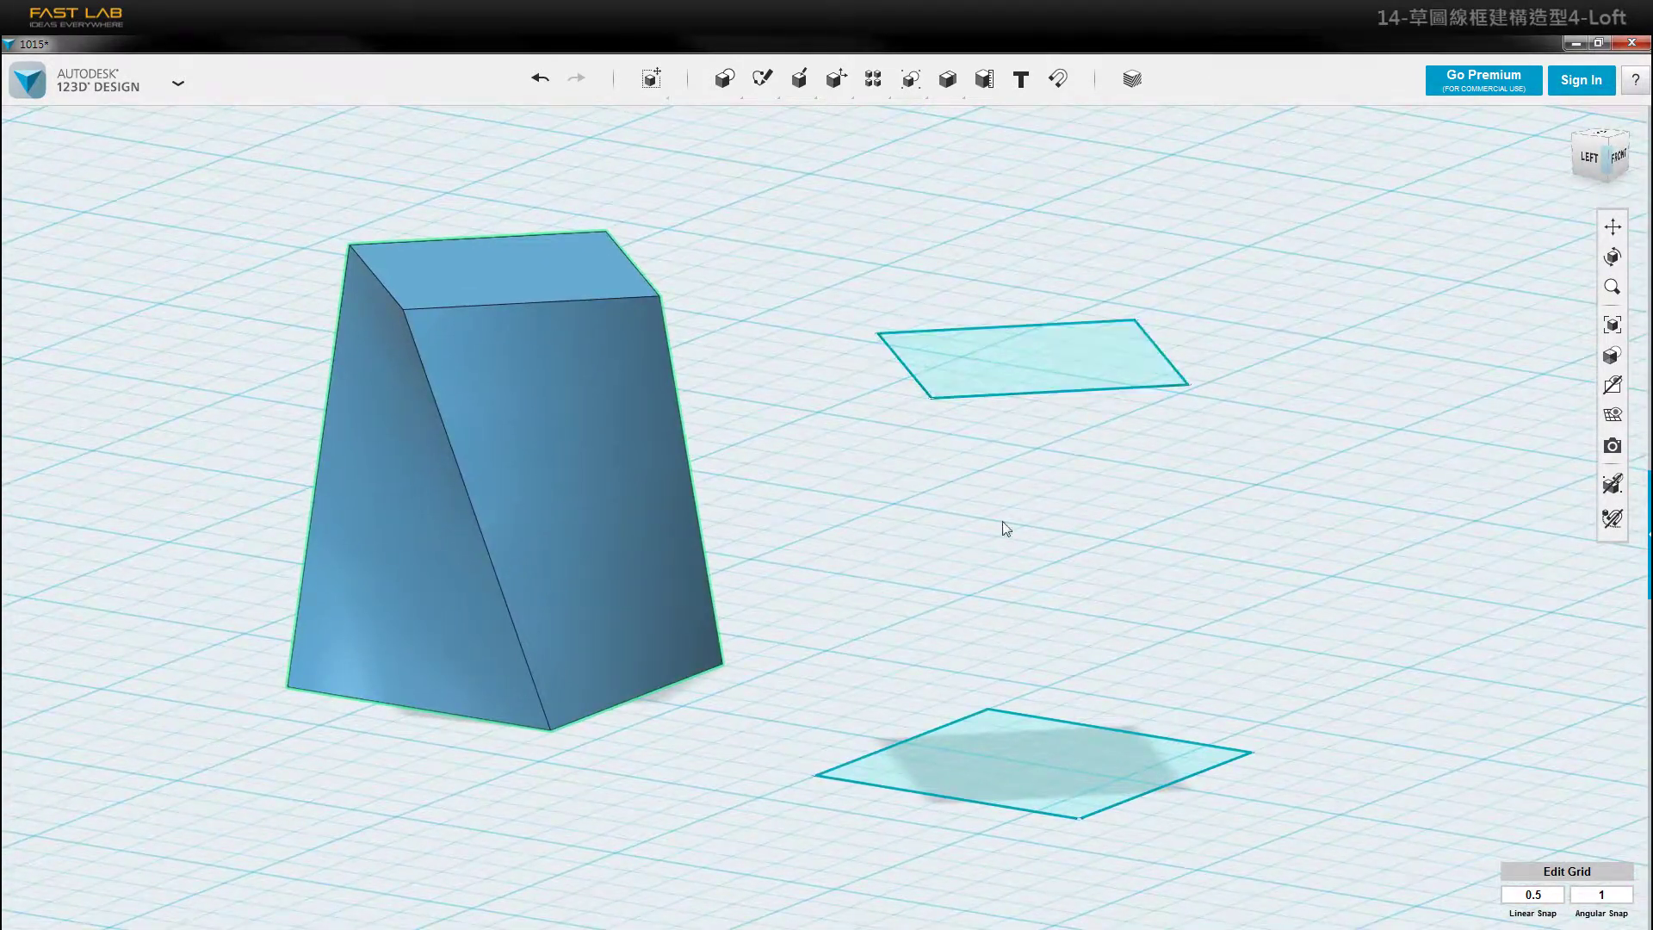
{"action": "middle_click_drag", "start_coordinate": [1009, 731], "coordinate": [988, 661]}
{"action": "right_click_drag", "start_coordinate": [988, 660], "coordinate": [1024, 655]}
{"action": "mouse_move", "coordinate": [852, 529]}
{"action": "right_mouse_down"}
{"action": "mouse_move", "coordinate": [922, 577]}
{"action": "mouse_move", "coordinate": [915, 565]}
{"action": "mouse_move", "coordinate": [985, 583]}
{"action": "mouse_move", "coordinate": [956, 591]}
{"action": "mouse_move", "coordinate": [888, 551]}
{"action": "mouse_move", "coordinate": [837, 583]}
{"action": "mouse_move", "coordinate": [648, 482]}
{"action": "right_mouse_up"}
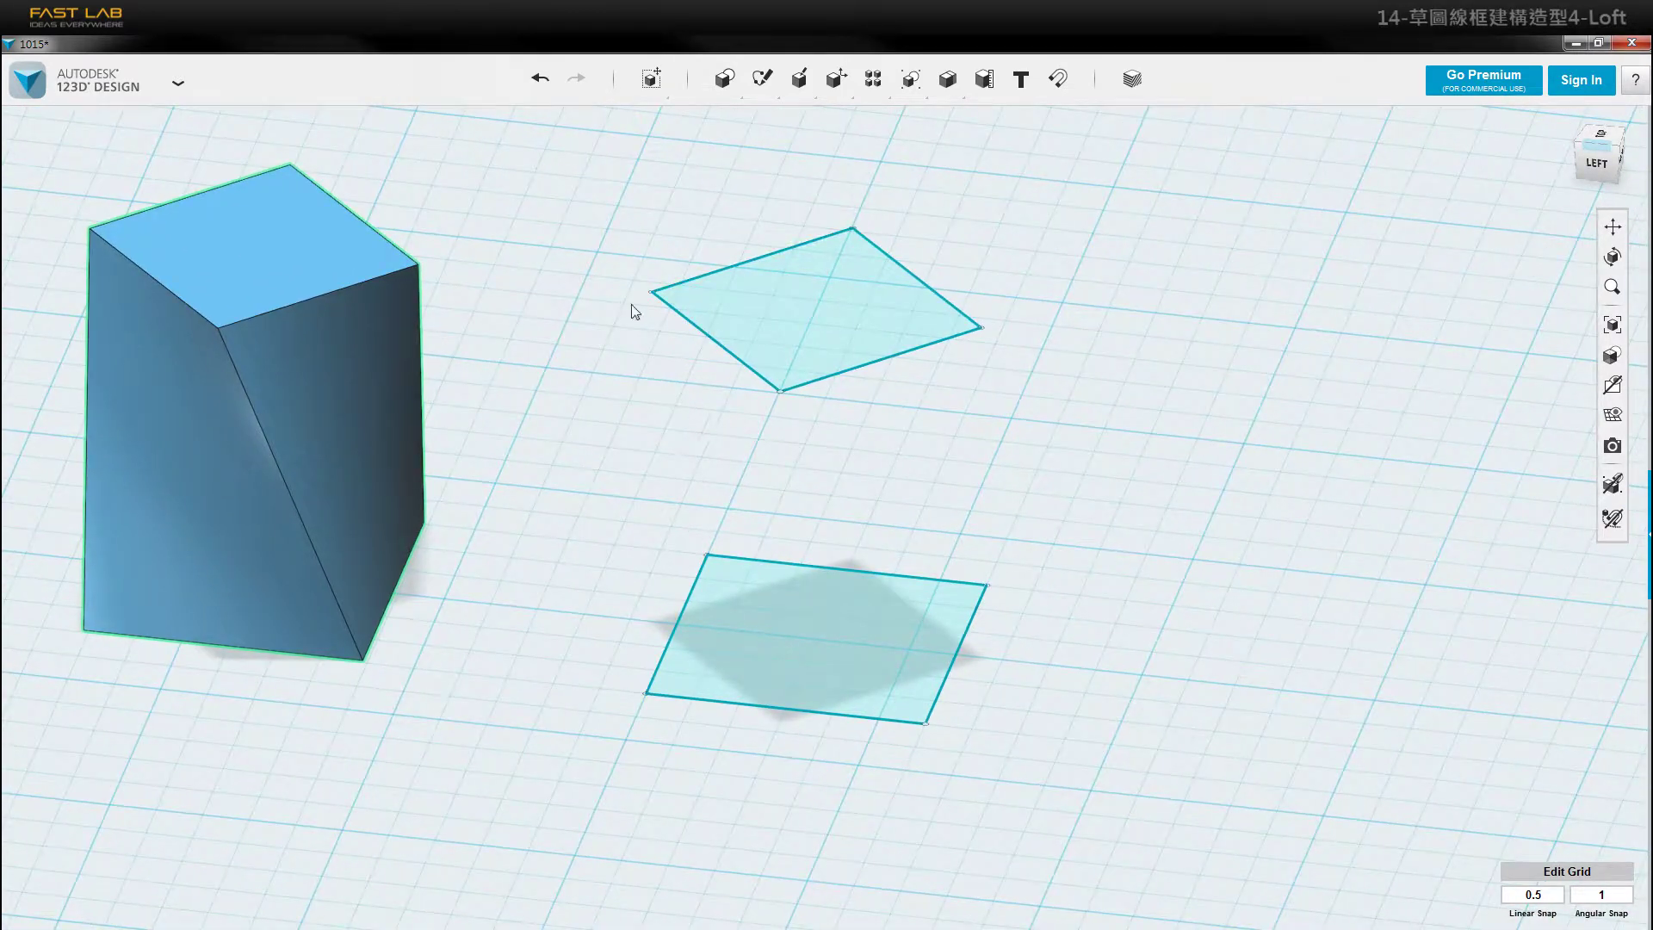
{"action": "left_click_drag", "start_coordinate": [601, 221], "coordinate": [1097, 824]}
{"action": "key", "text": "Delete"}
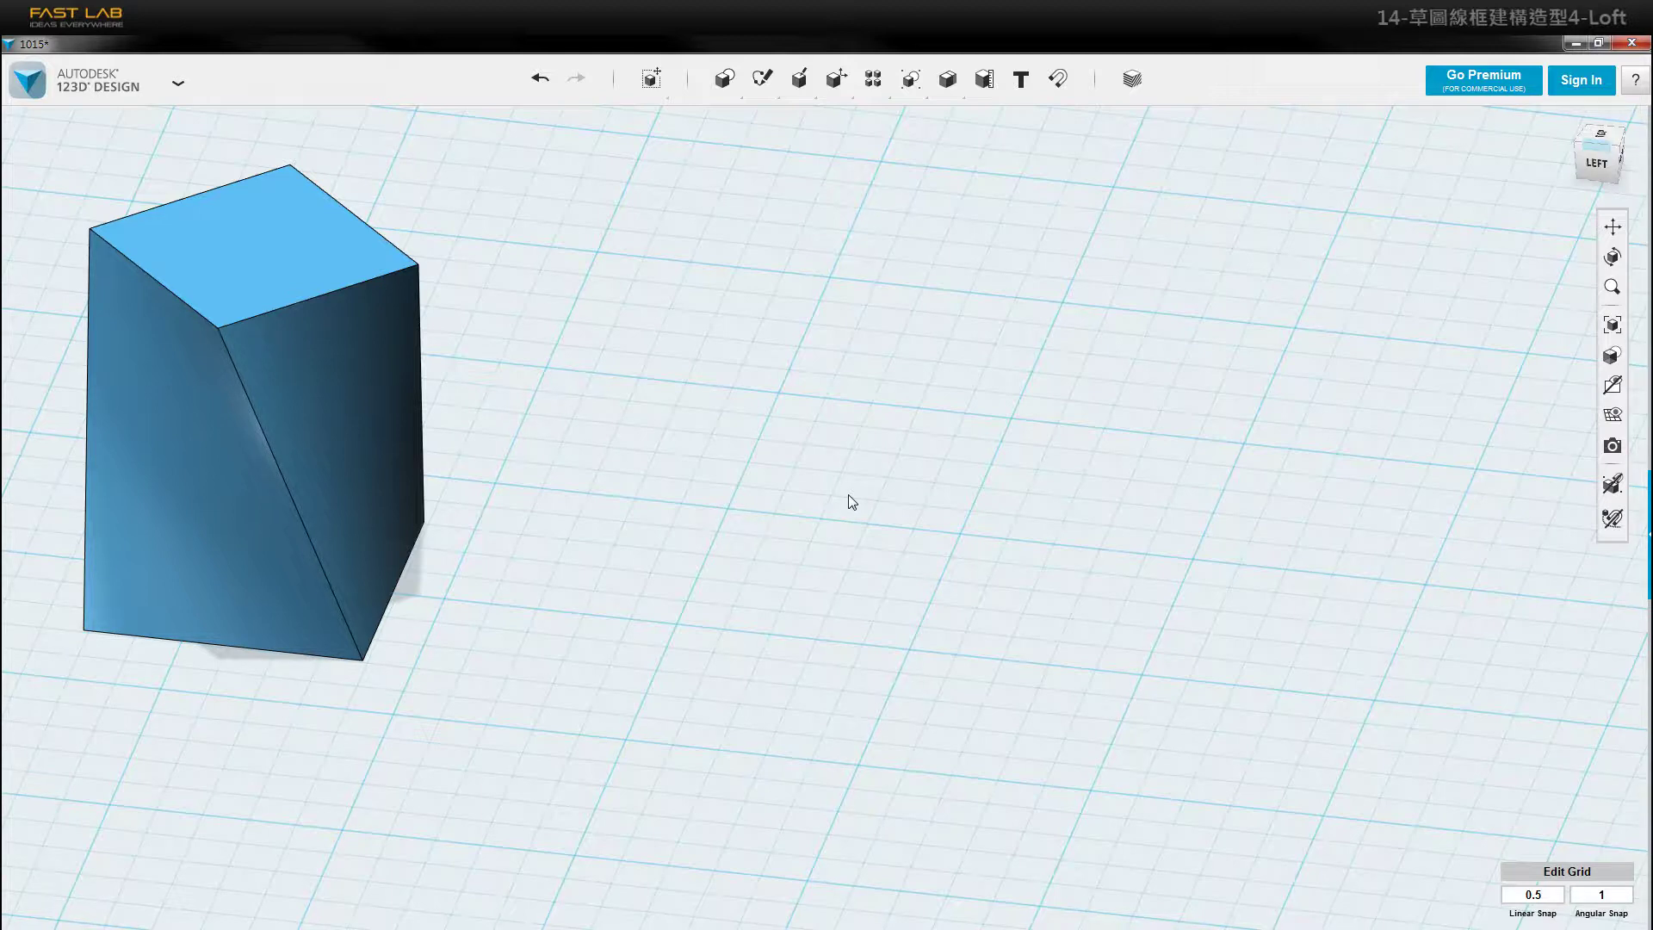
- Sketch a circle on the grid beside the twisted lofted solid
{"action": "middle_click_drag", "start_coordinate": [852, 502], "coordinate": [809, 416]}
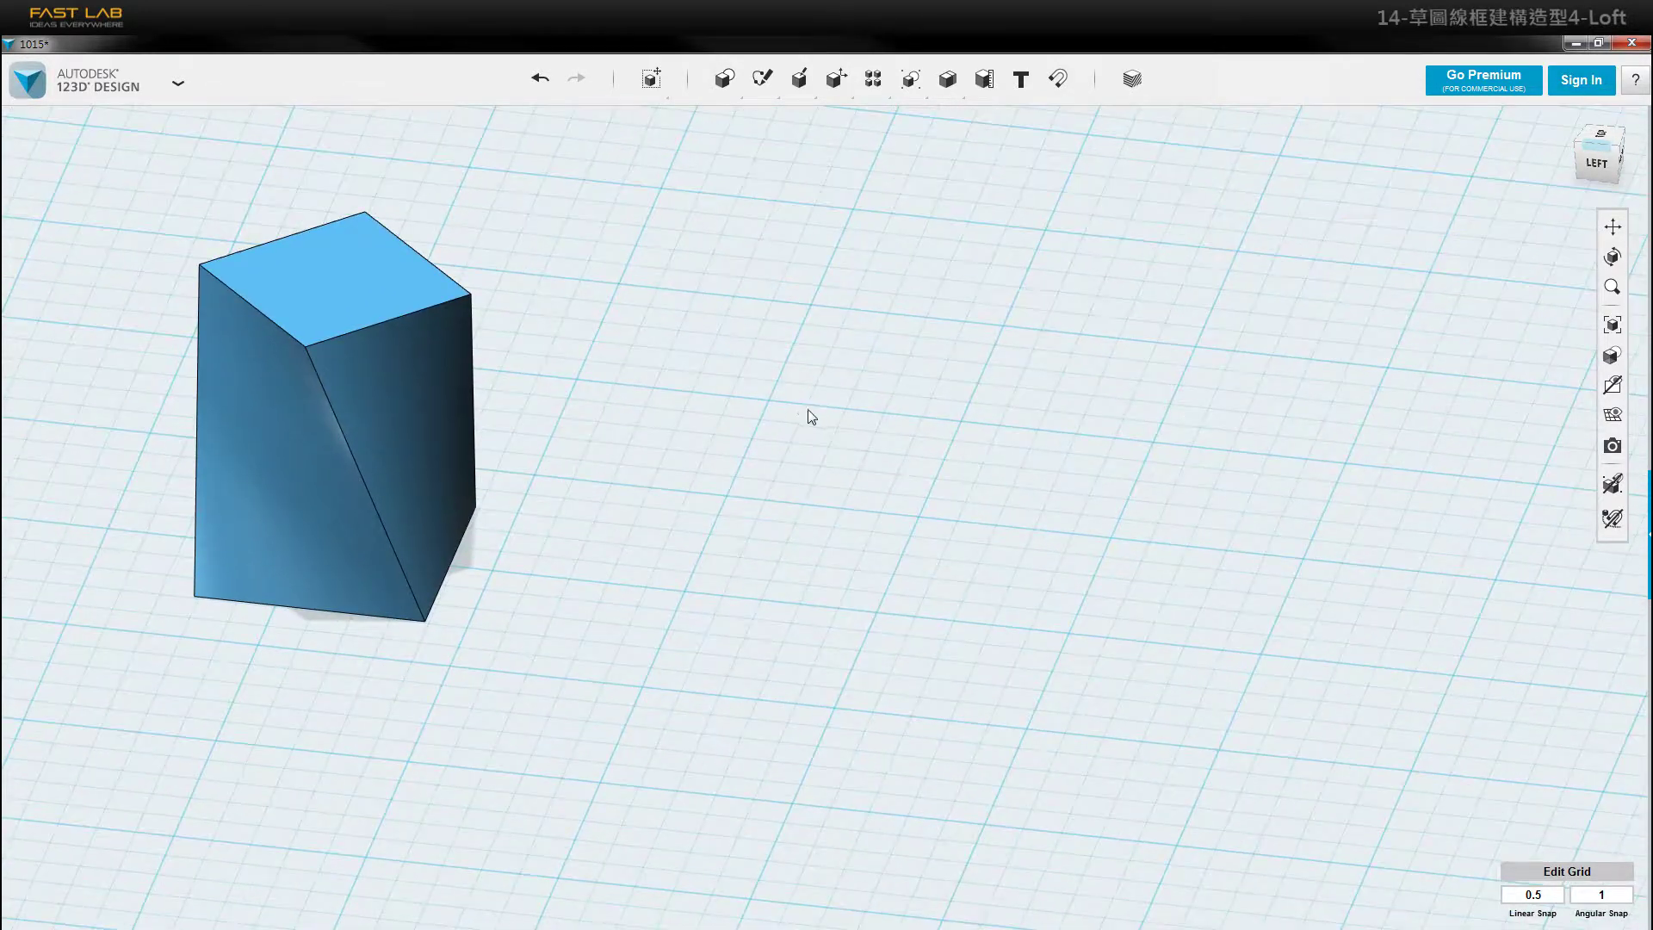
{"action": "mouse_move", "coordinate": [767, 87]}
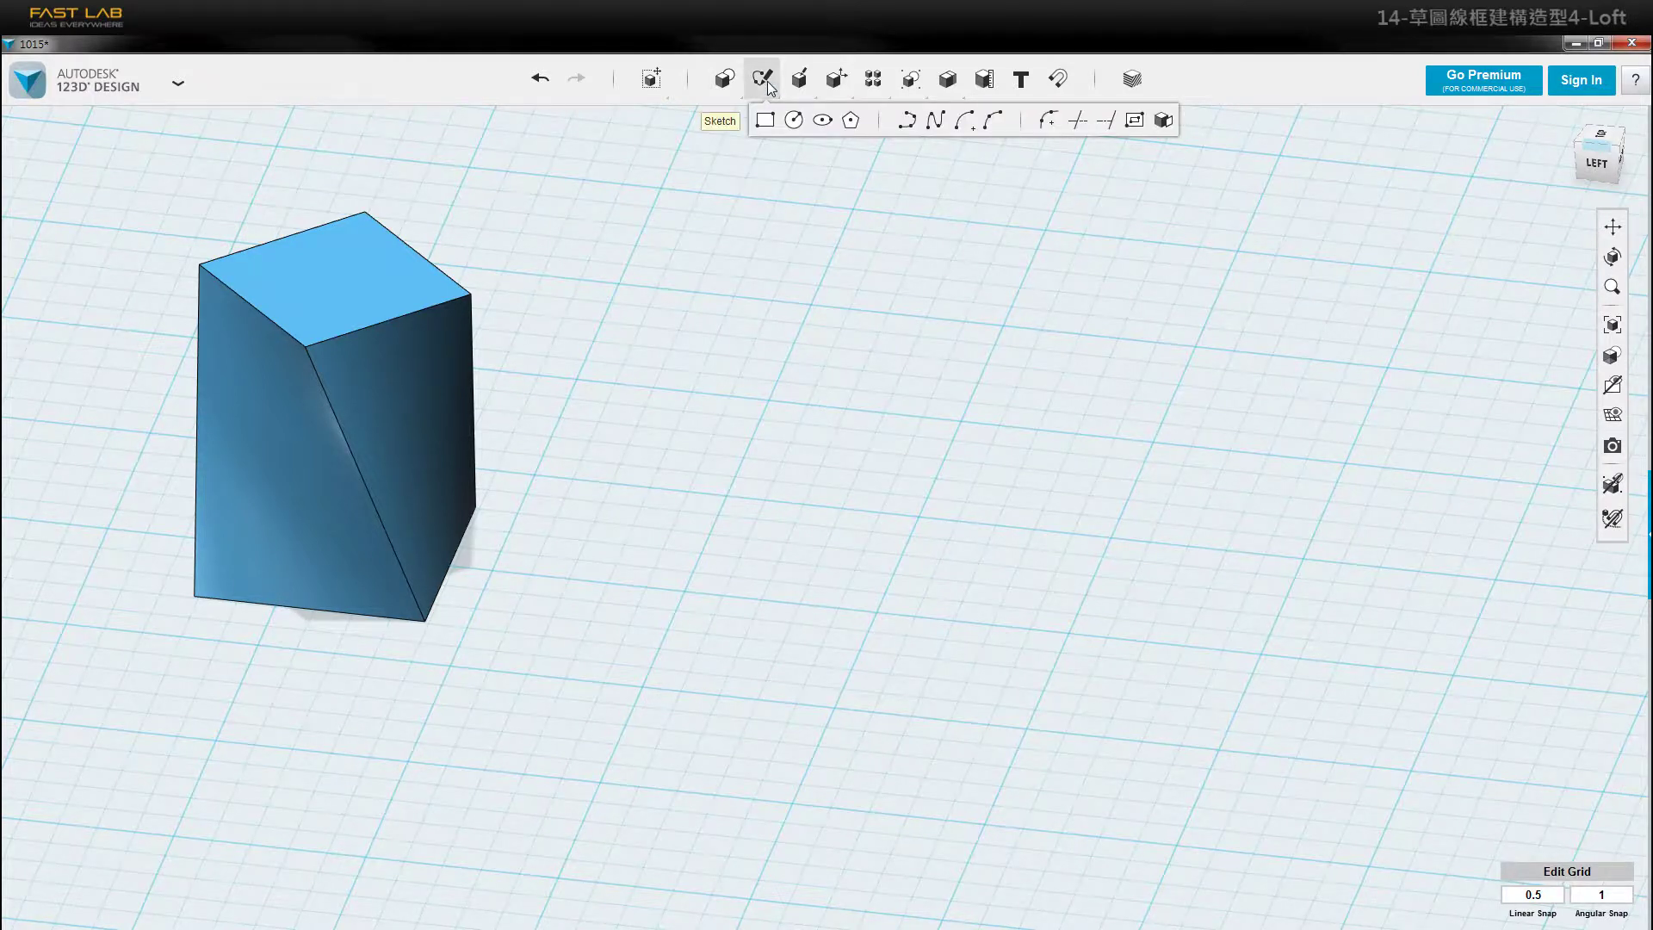
{"action": "left_click", "coordinate": [797, 123]}
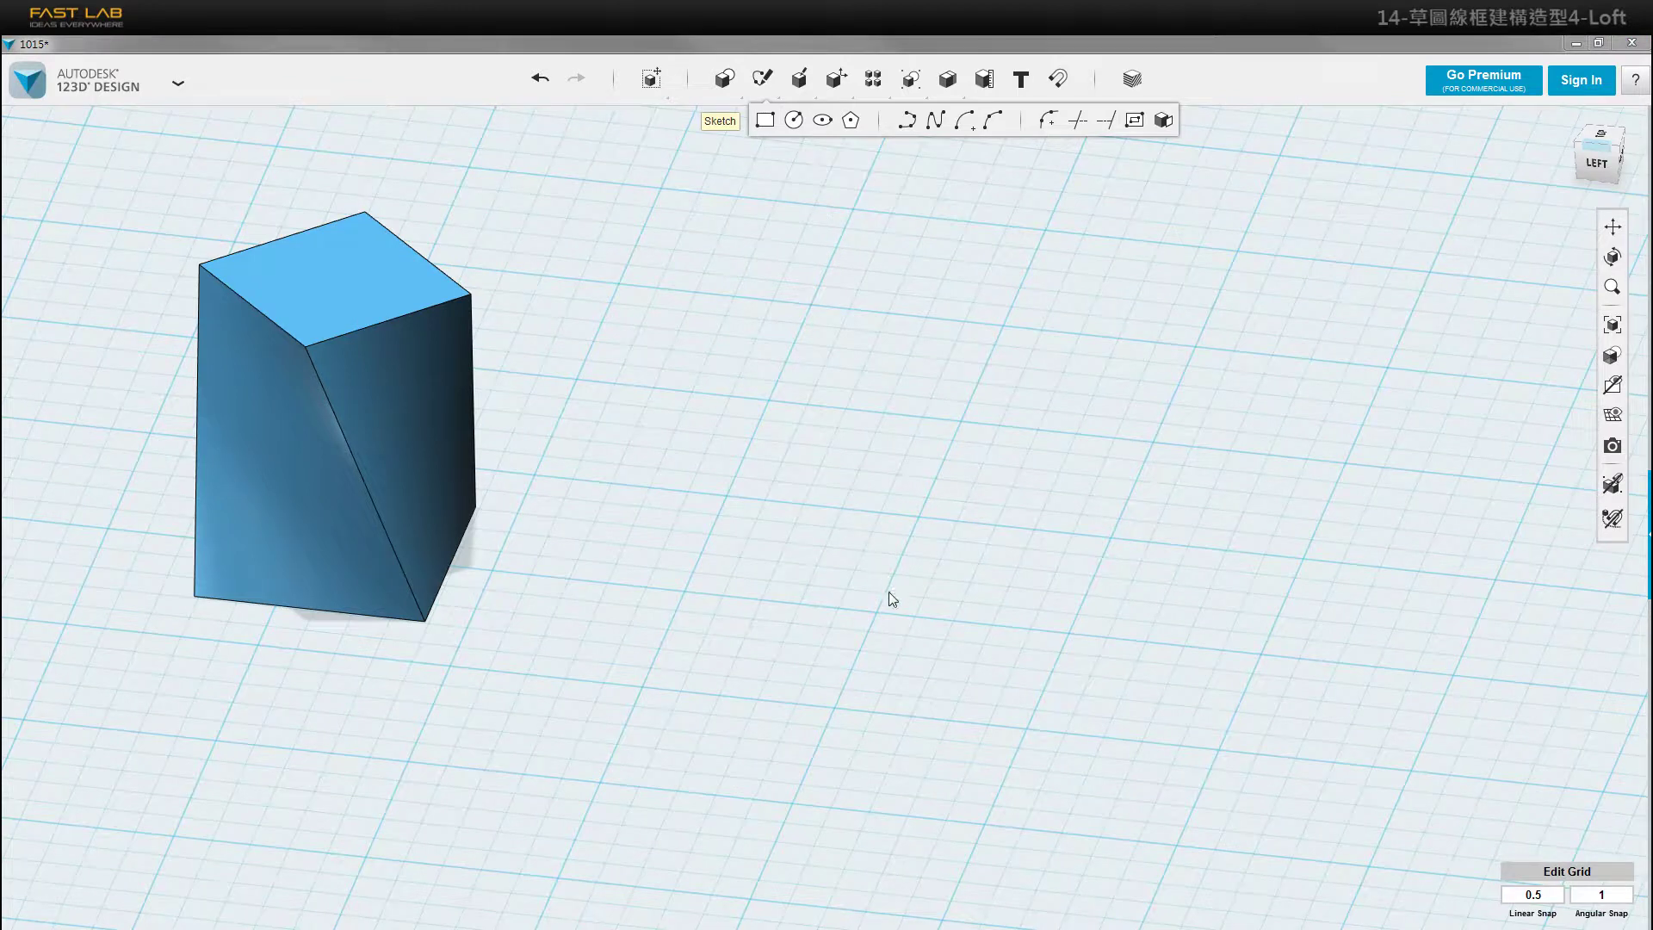
{"action": "left_click", "coordinate": [877, 613]}
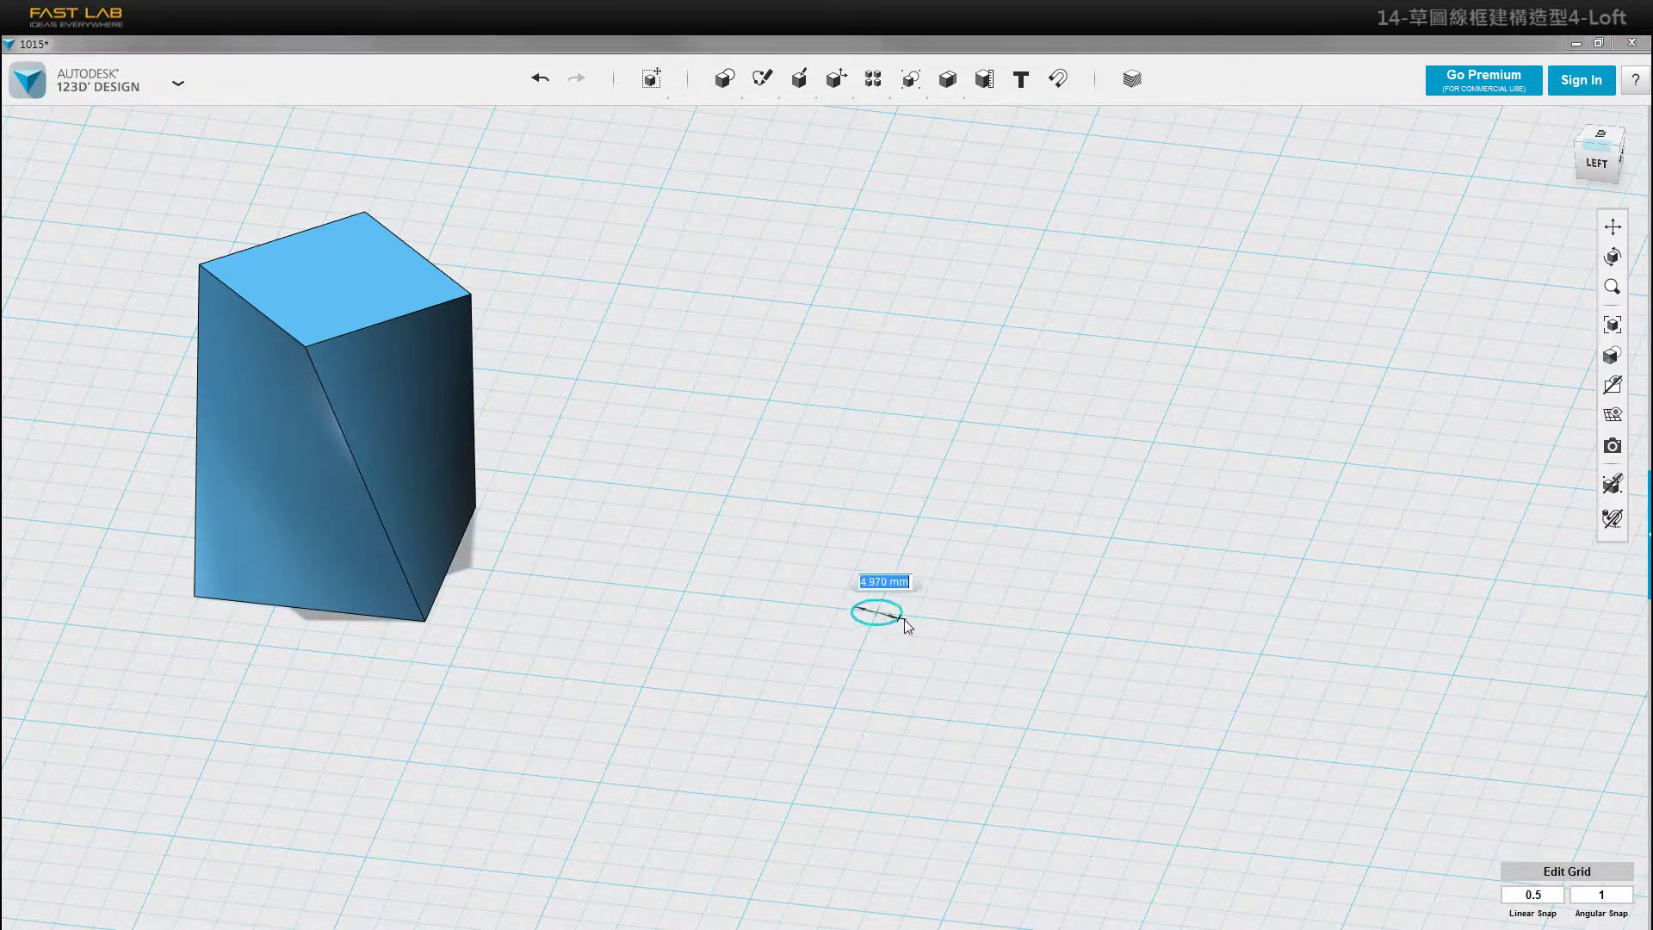
{"action": "left_click", "coordinate": [988, 635]}
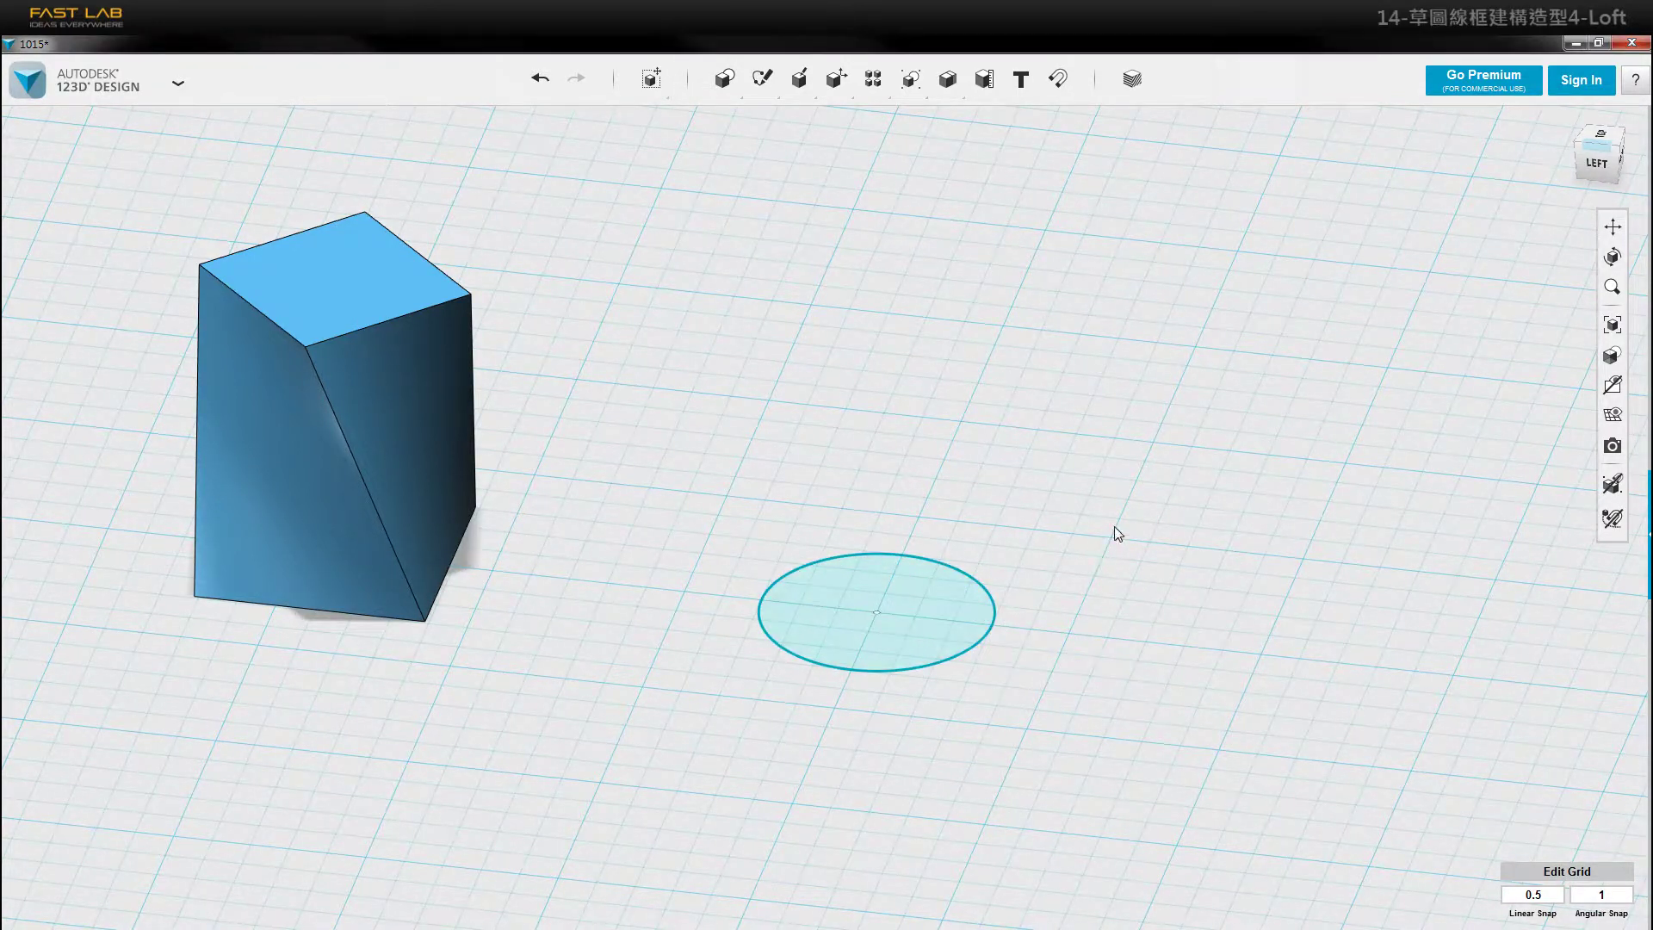
- Sketch a hexagon with the Polygon tool on the grid, beside the circle and slightly smaller than it
{"action": "mouse_move", "coordinate": [1114, 531]}
{"action": "middle_mouse_down"}
{"action": "mouse_move", "coordinate": [812, 520]}
{"action": "mouse_move", "coordinate": [838, 575]}
{"action": "middle_mouse_up"}
{"action": "right_click_drag", "start_coordinate": [838, 575], "coordinate": [834, 575]}
{"action": "middle_click_drag", "start_coordinate": [854, 503], "coordinate": [801, 484]}
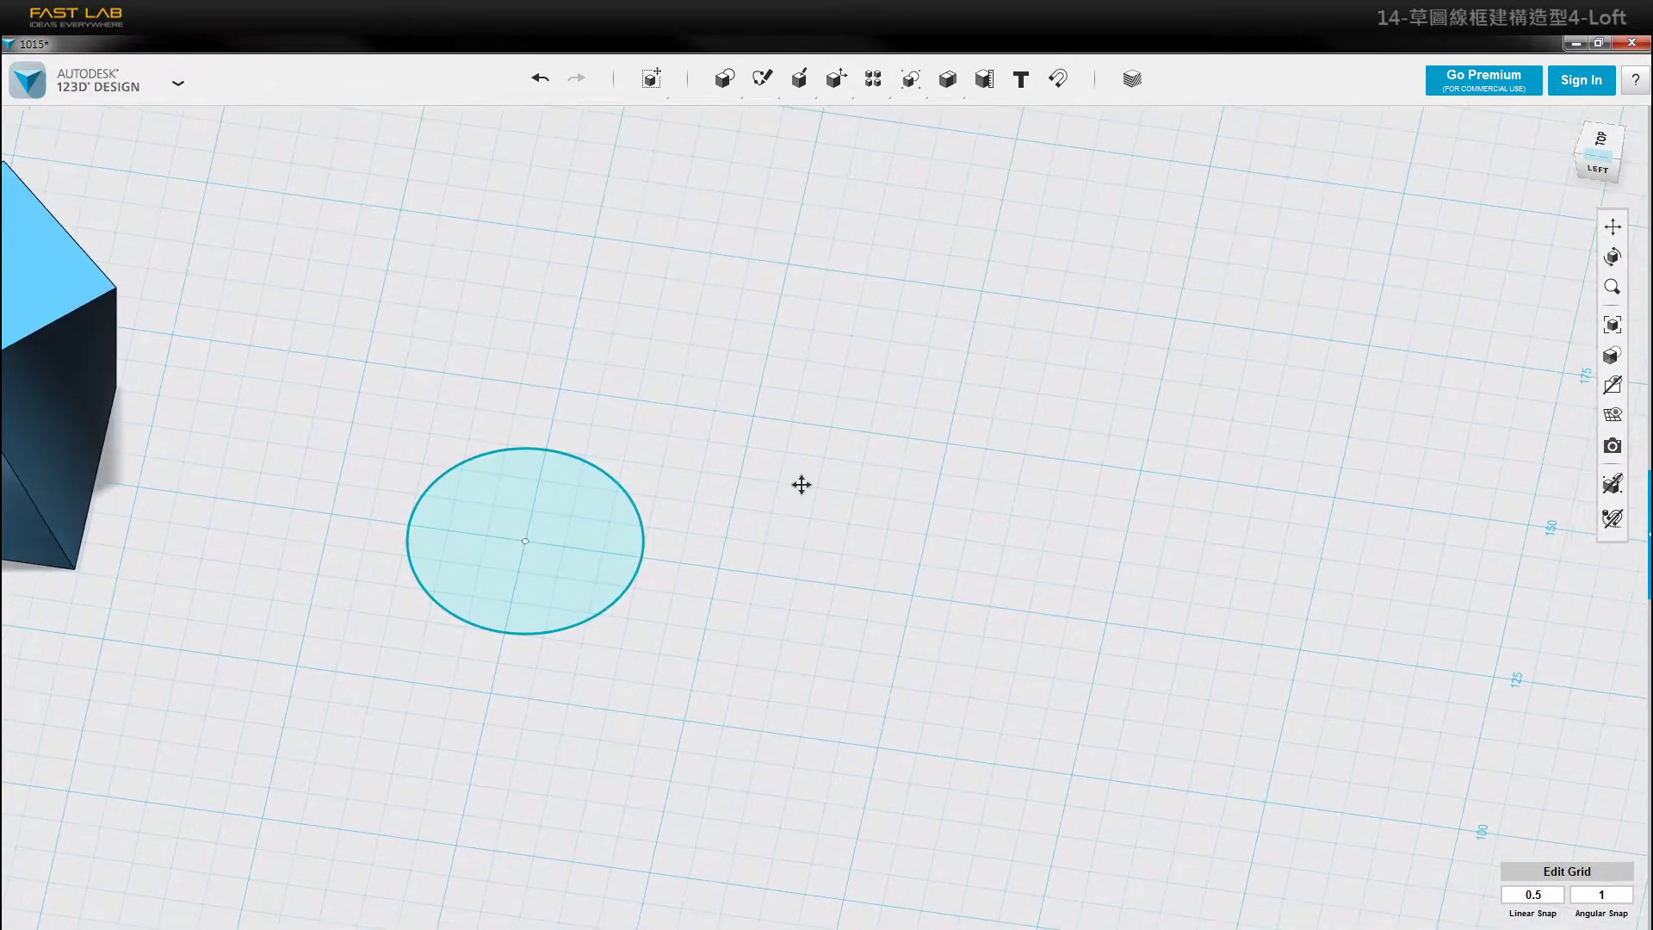
{"action": "mouse_move", "coordinate": [758, 86]}
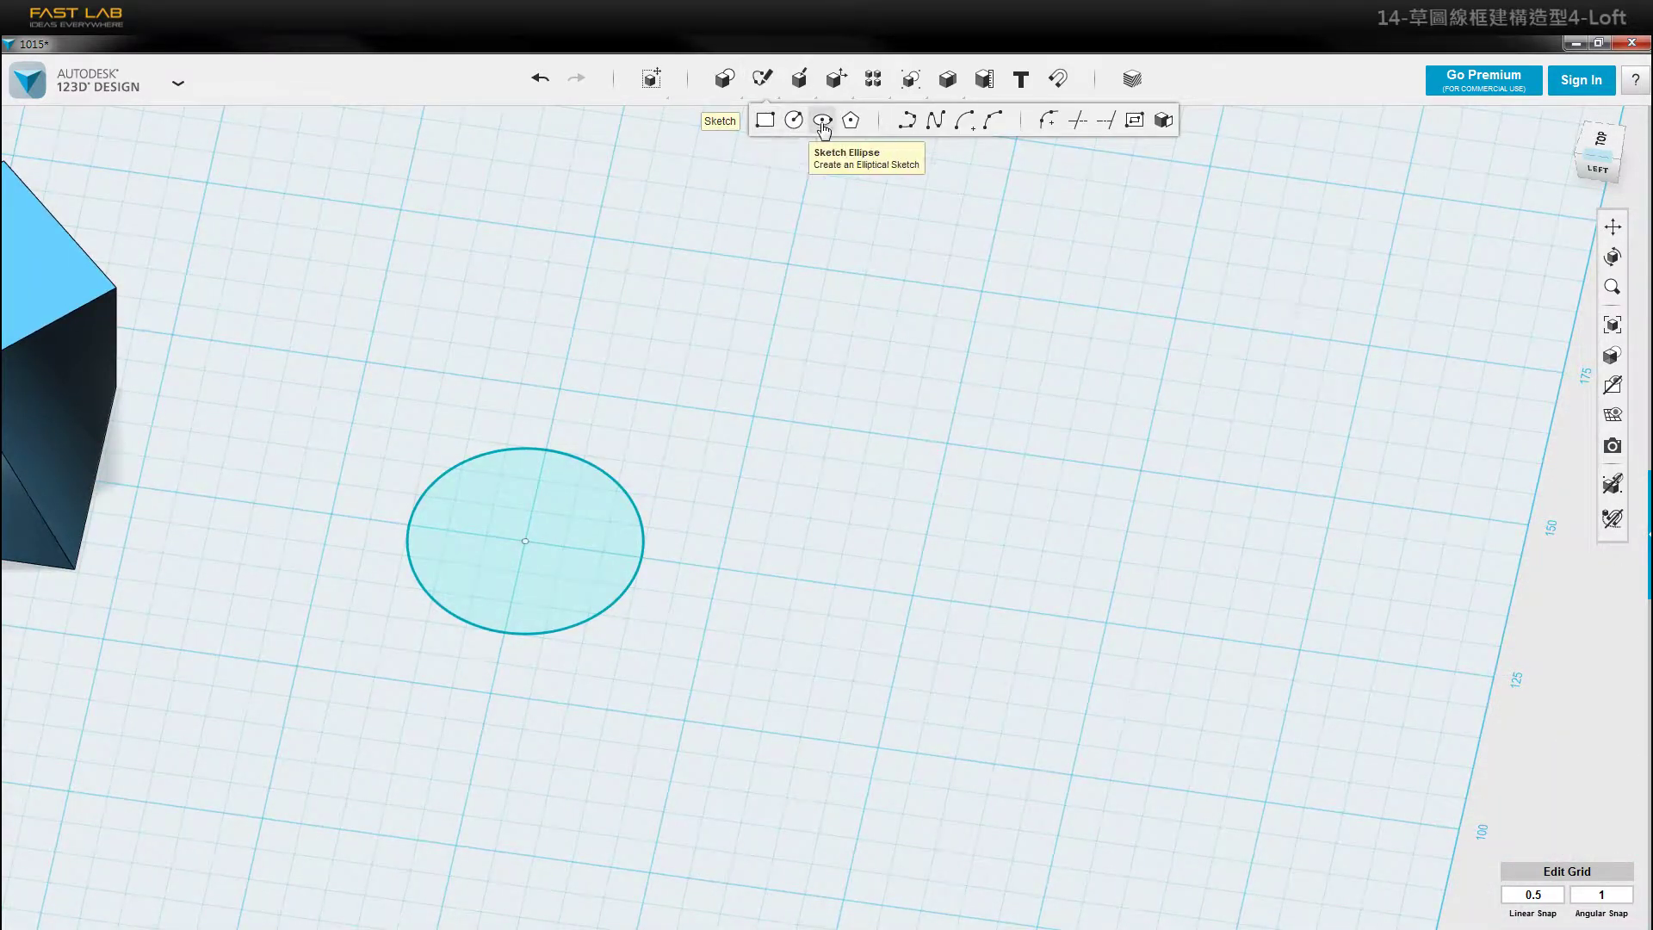
{"action": "left_click", "coordinate": [859, 129]}
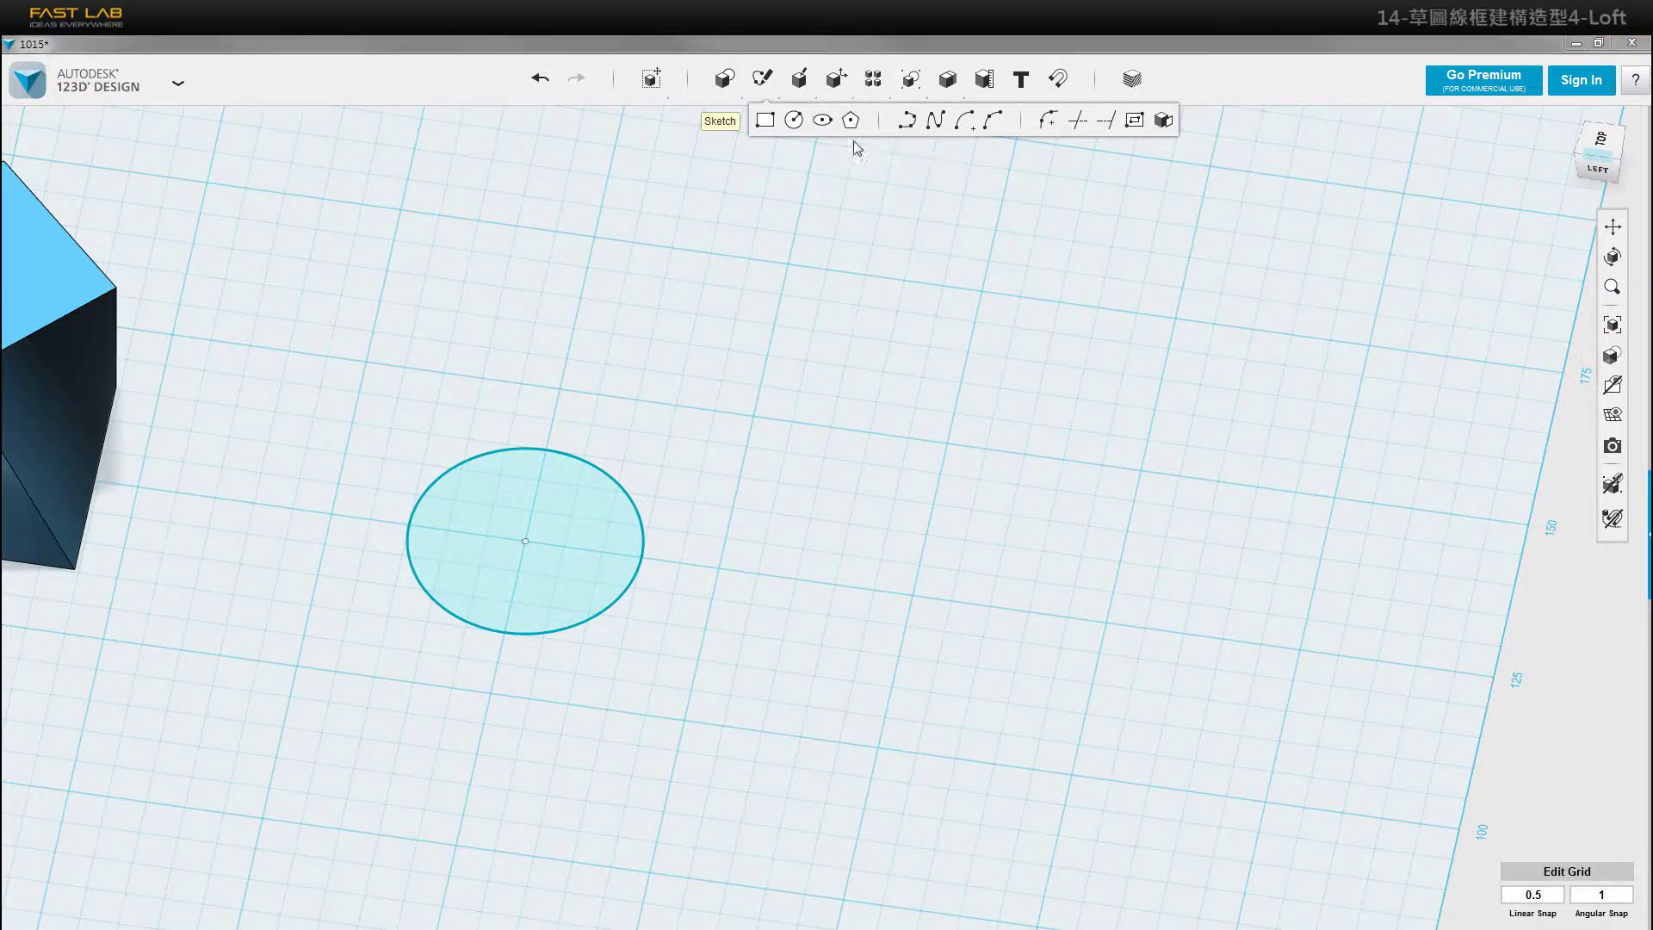
{"action": "left_click", "coordinate": [912, 595]}
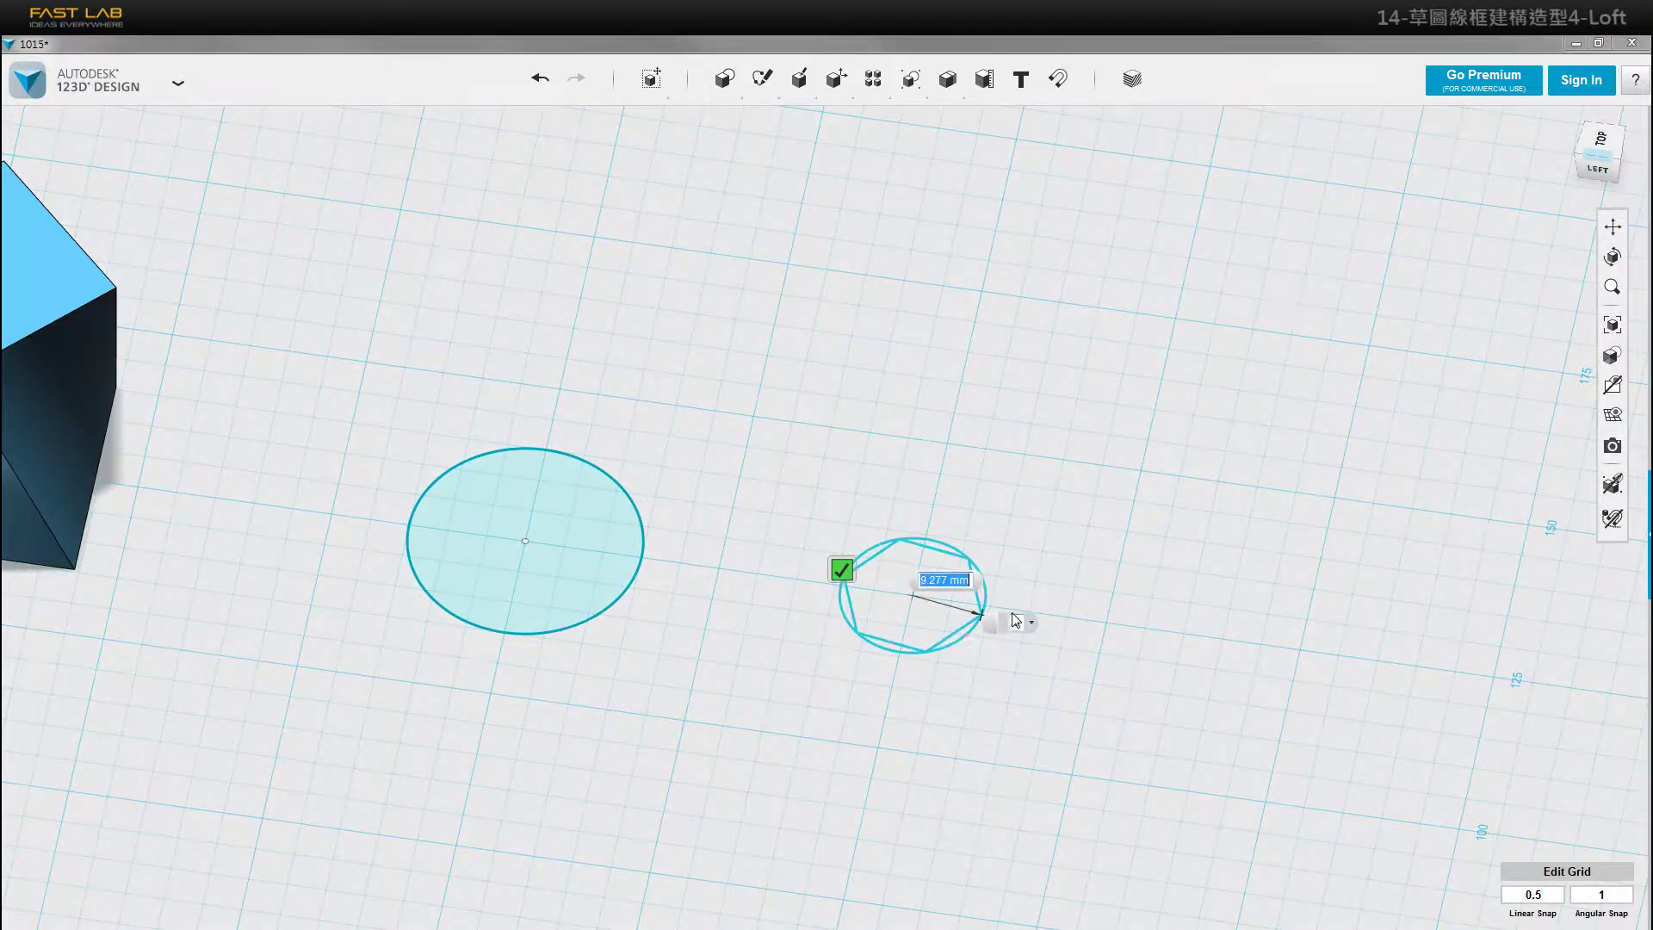
{"action": "left_click", "coordinate": [1002, 546]}
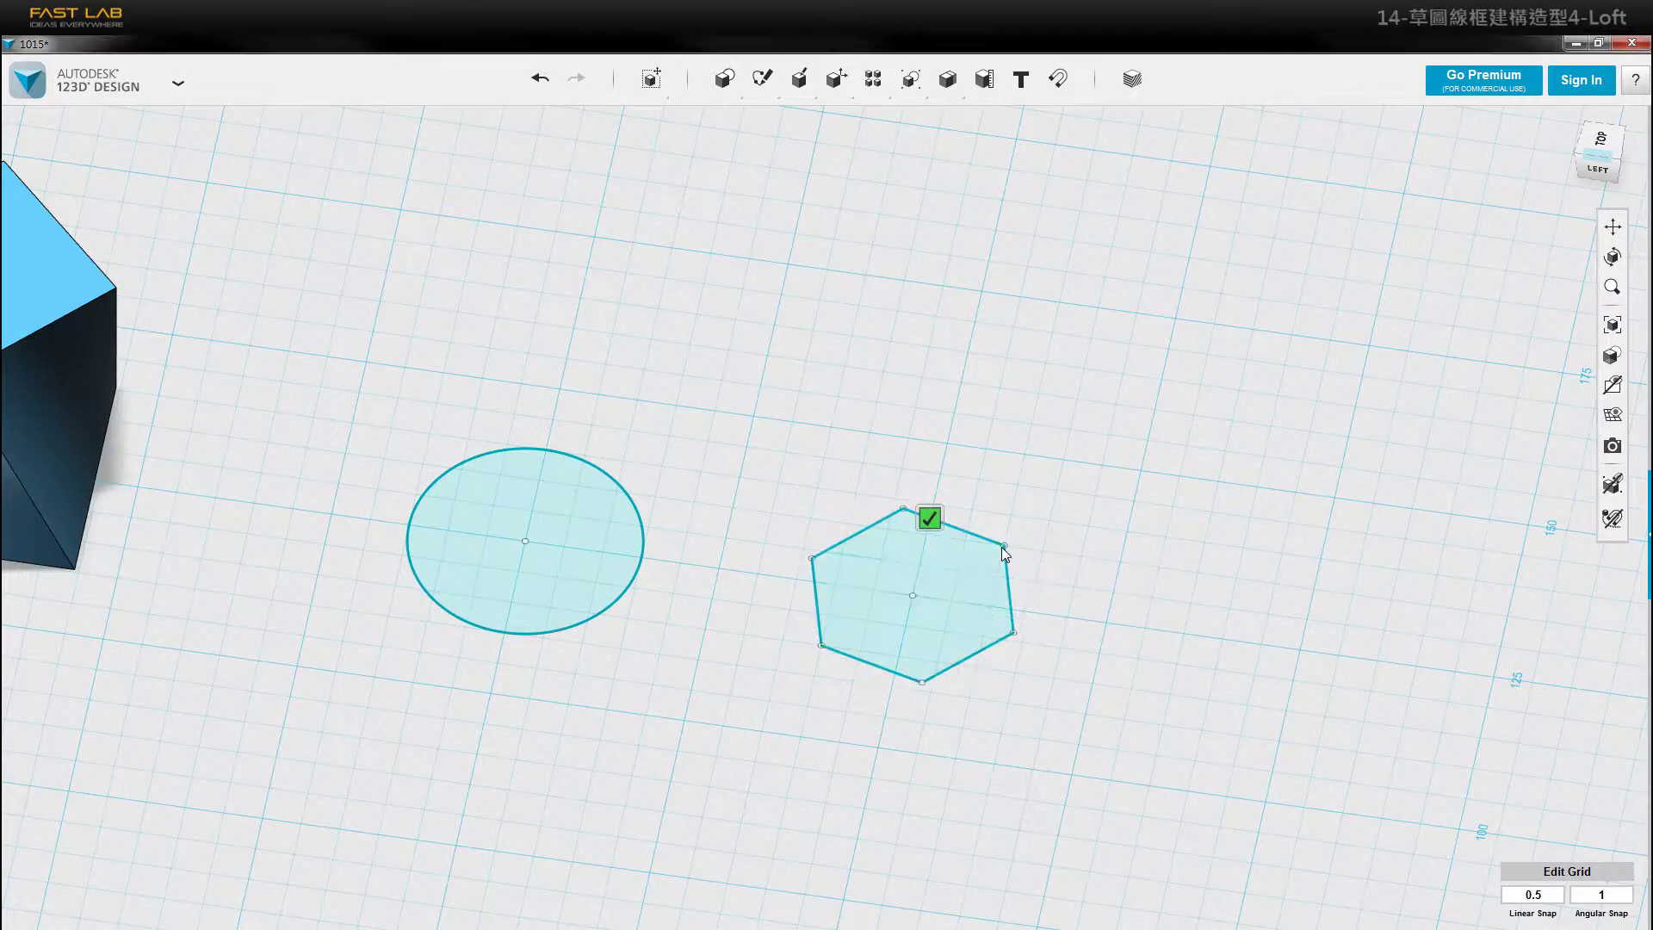
{"action": "key", "text": "Escape"}
- Sketch a closed five-pointed star with the Polyline tool on the grid, on the far side of the hexagon from the circle
{"action": "mouse_move", "coordinate": [909, 576]}
{"action": "middle_mouse_down"}
{"action": "mouse_move", "coordinate": [818, 531]}
{"action": "mouse_move", "coordinate": [866, 549]}
{"action": "middle_mouse_up"}
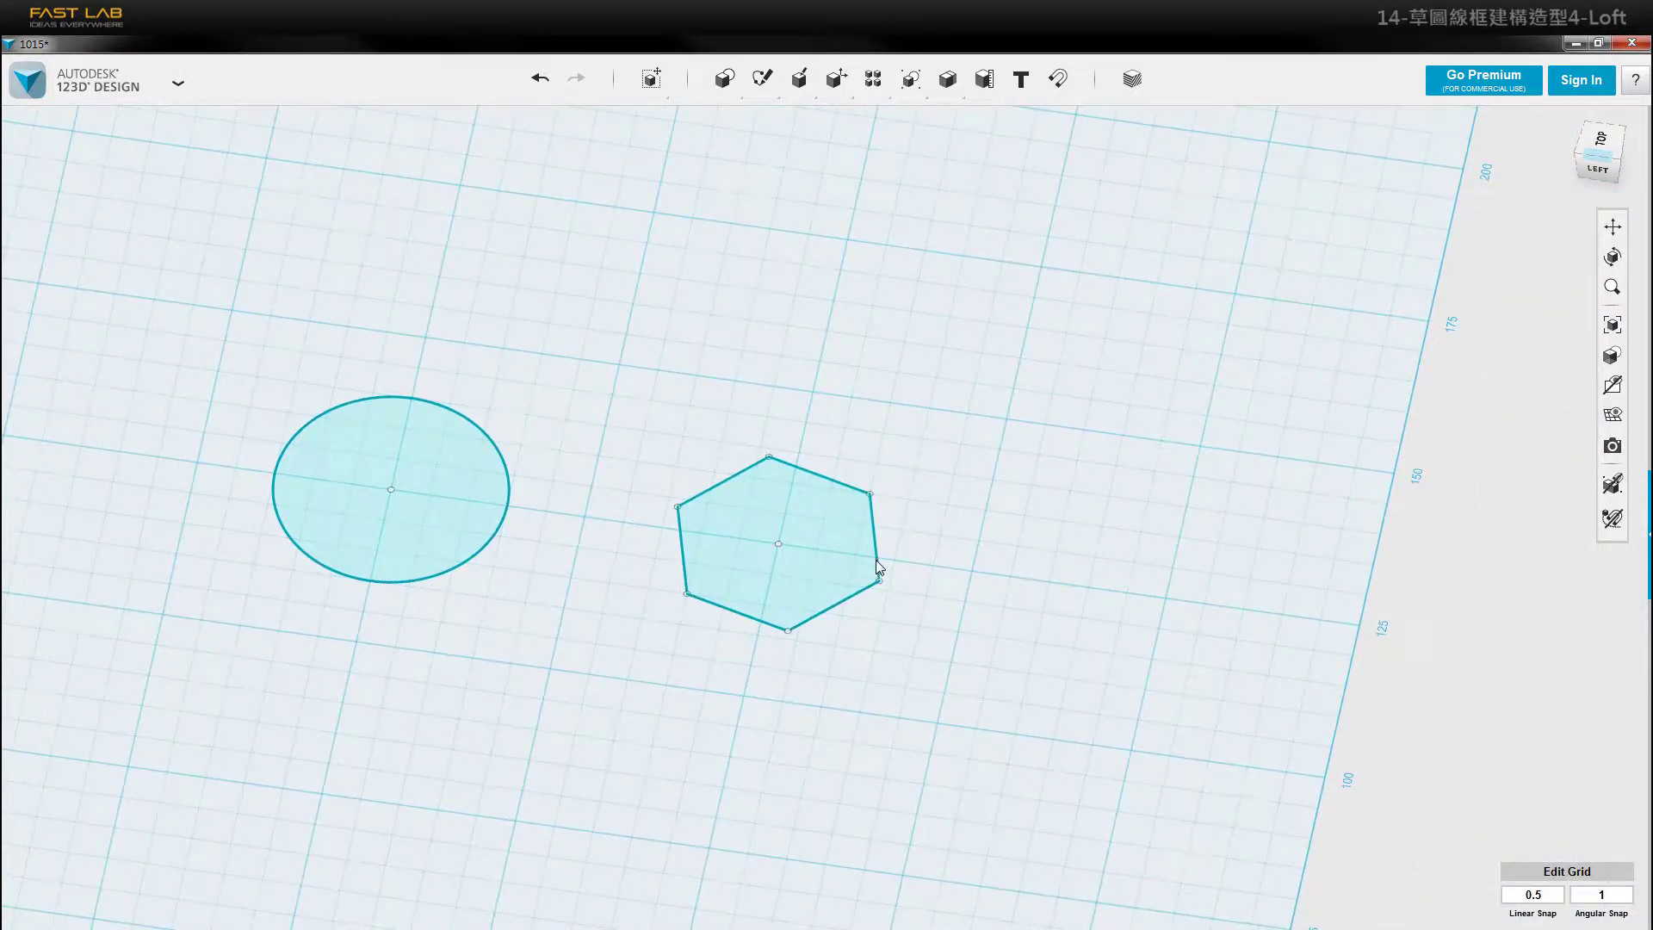
{"action": "mouse_move", "coordinate": [875, 559]}
{"action": "right_mouse_down"}
{"action": "mouse_move", "coordinate": [904, 554]}
{"action": "mouse_move", "coordinate": [869, 556]}
{"action": "right_mouse_up"}
{"action": "mouse_move", "coordinate": [769, 95]}
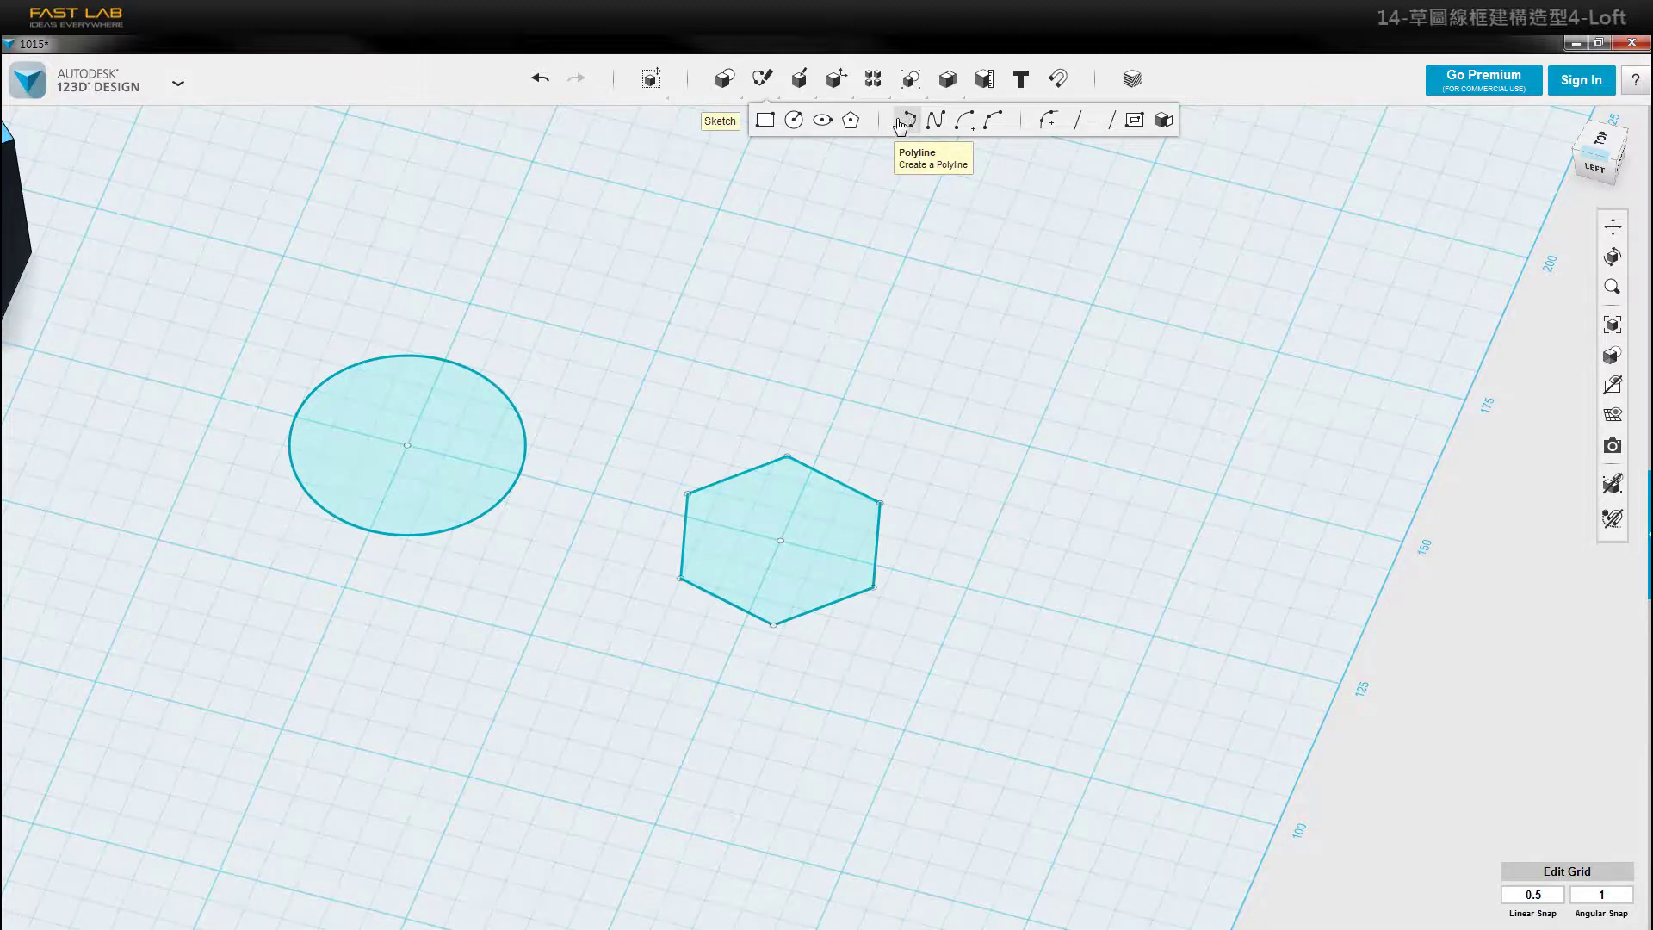
{"action": "left_click", "coordinate": [912, 123]}
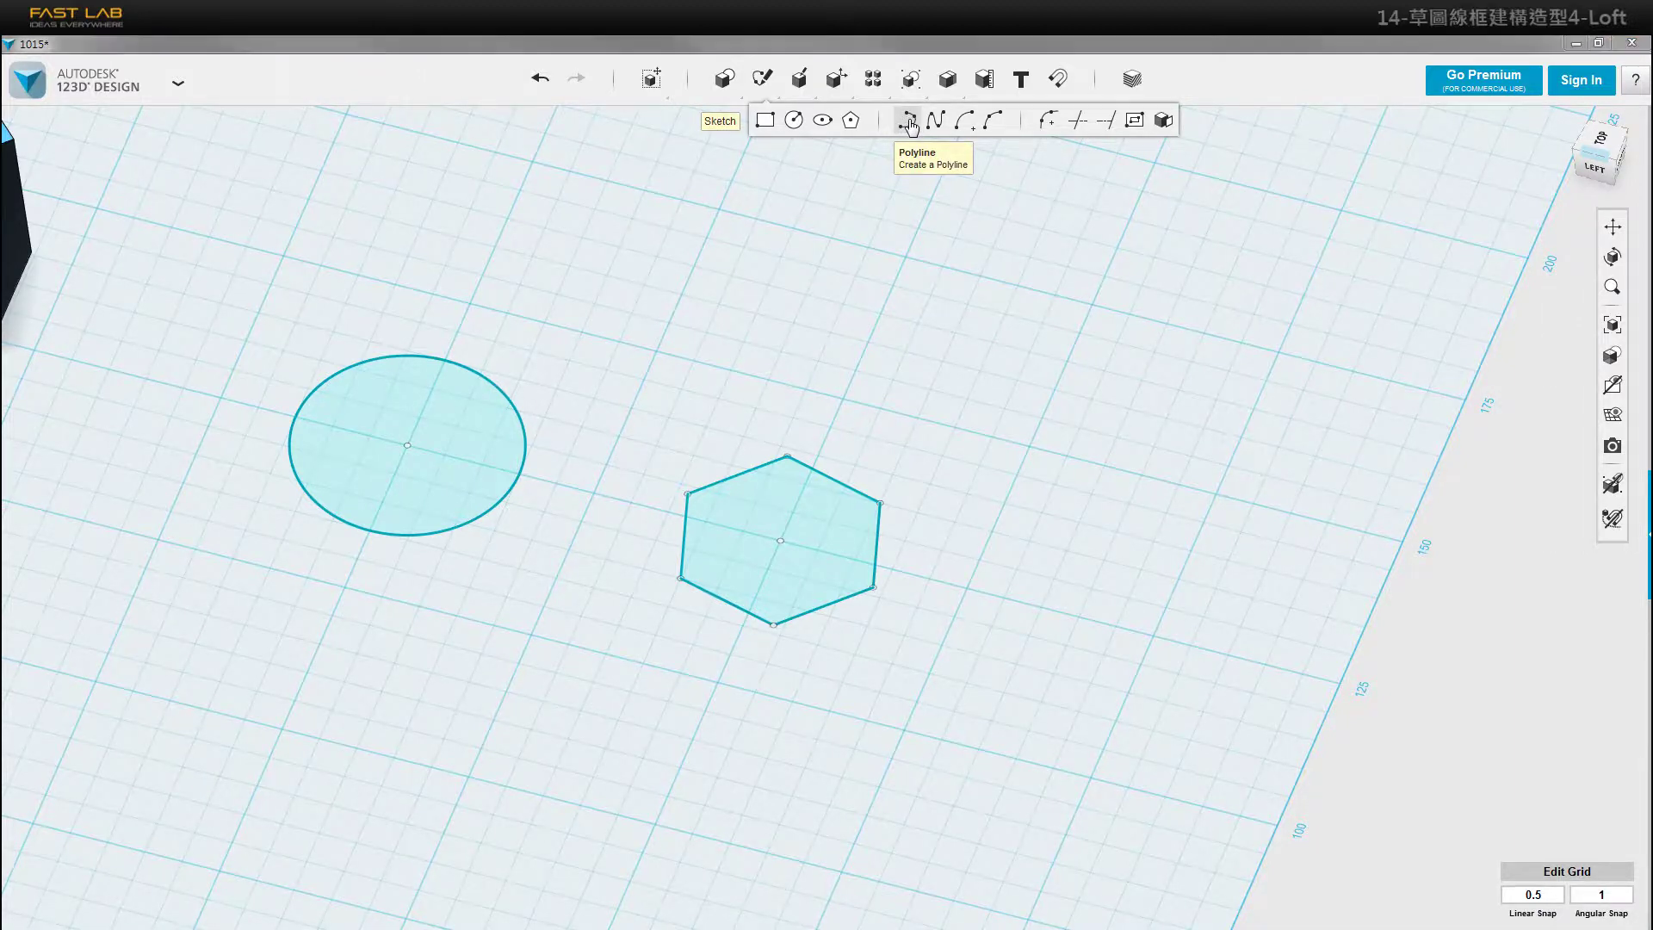
{"action": "left_click", "coordinate": [911, 125]}
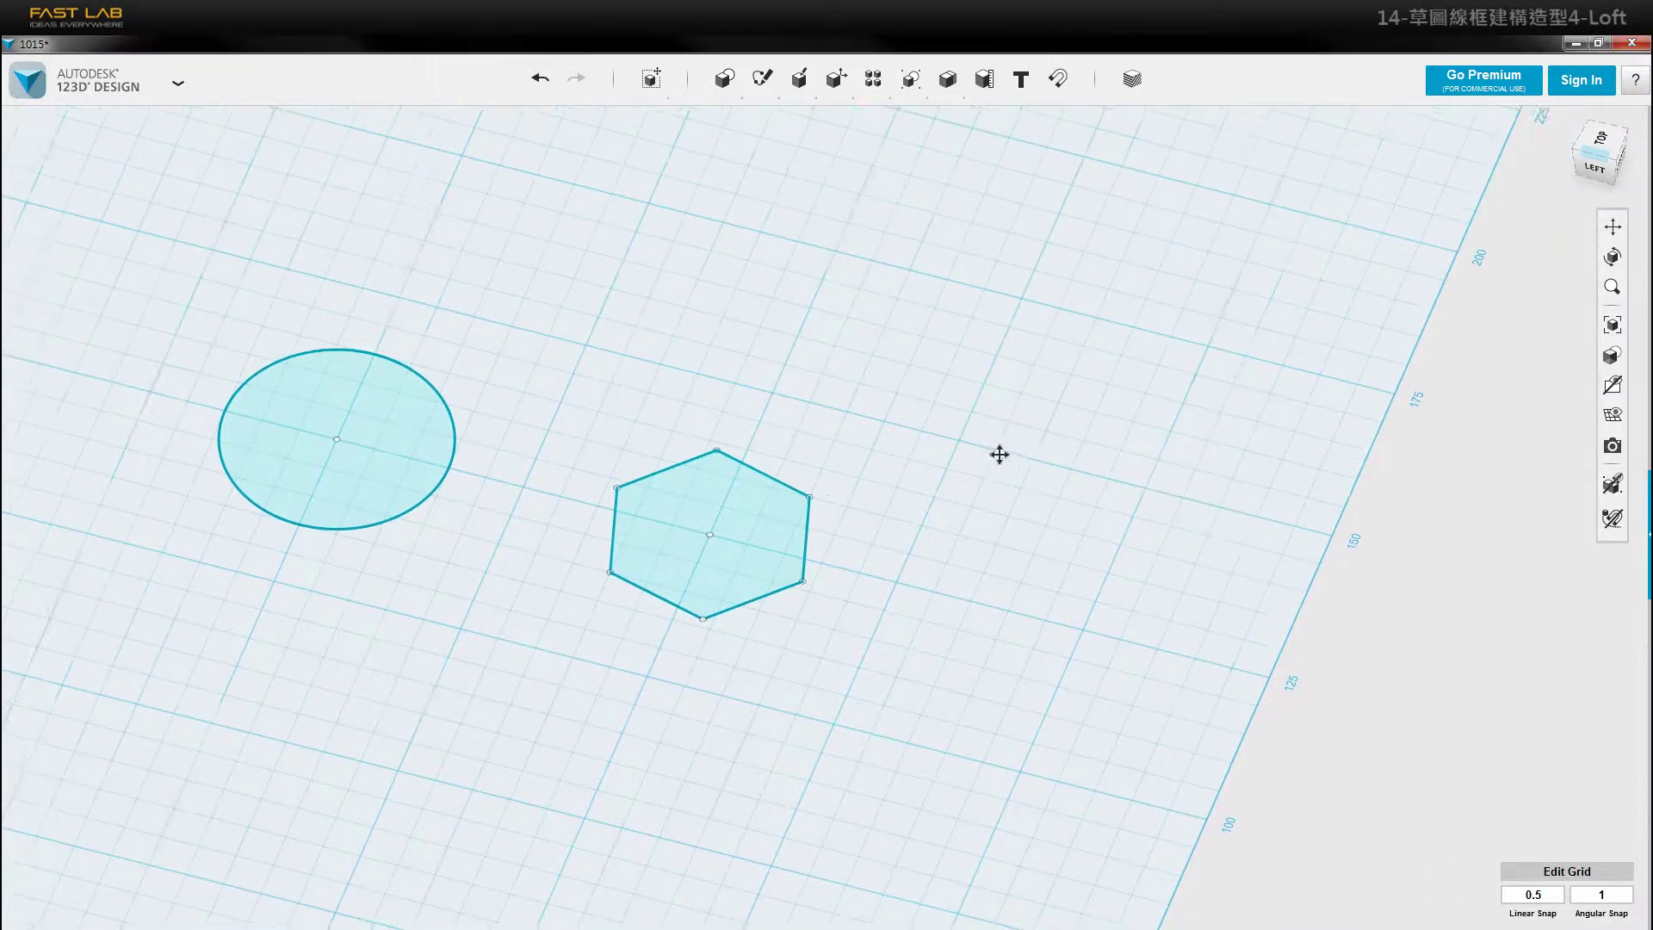
{"action": "left_click", "coordinate": [1040, 533]}
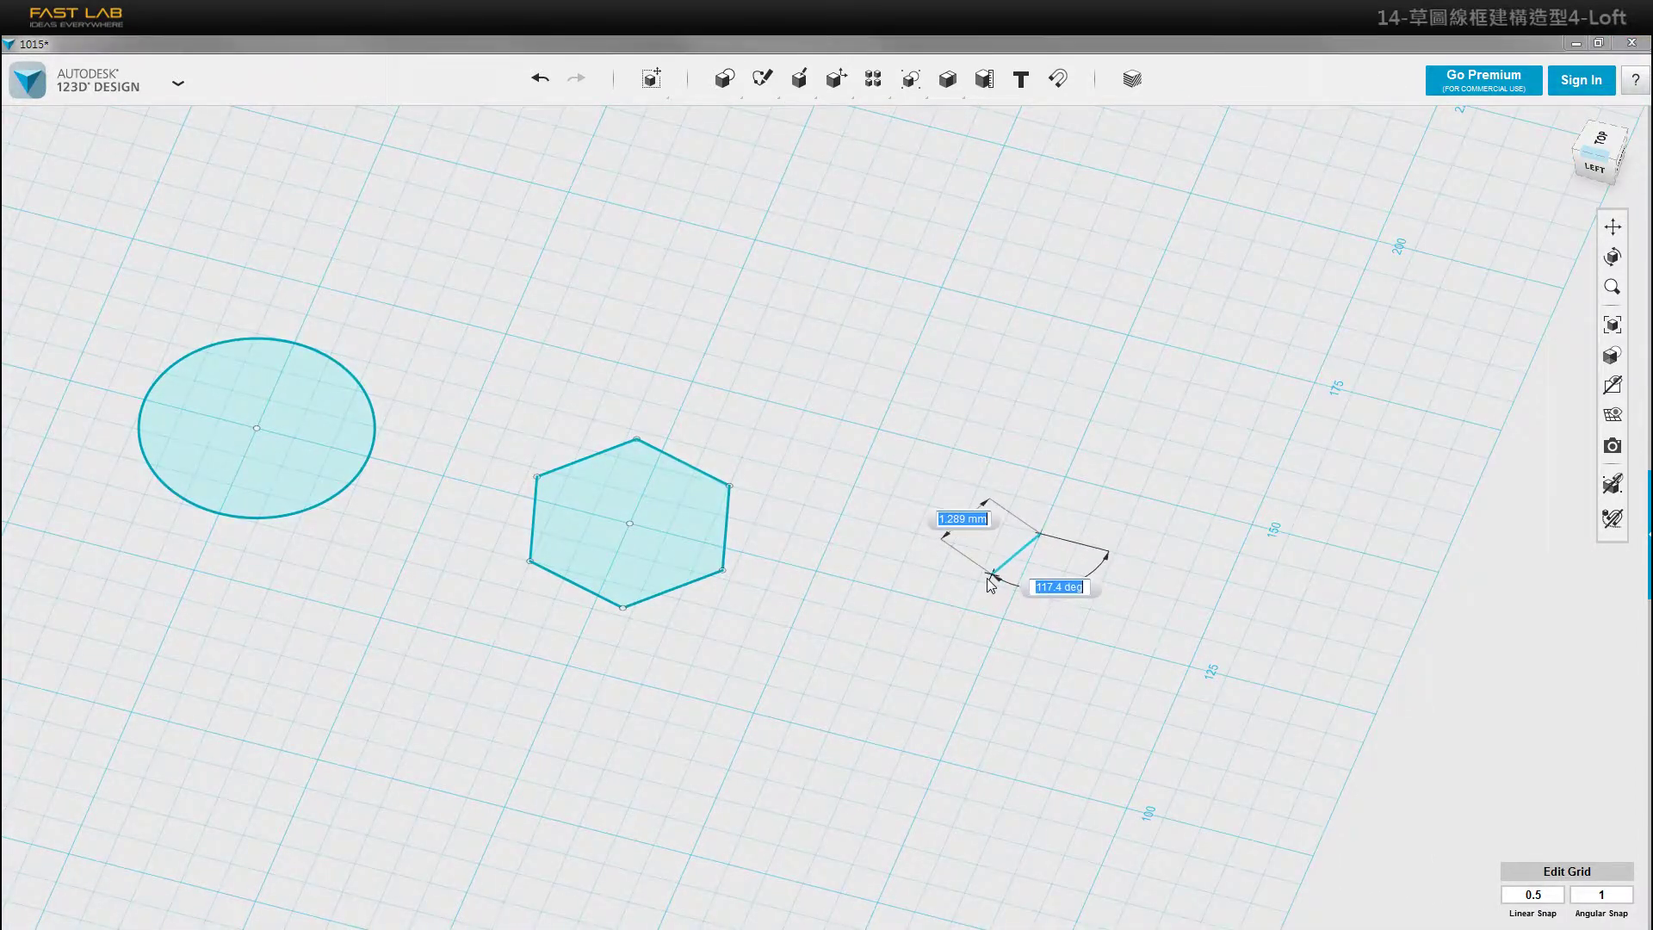
{"action": "left_click", "coordinate": [904, 561]}
{"action": "left_click", "coordinate": [922, 609]}
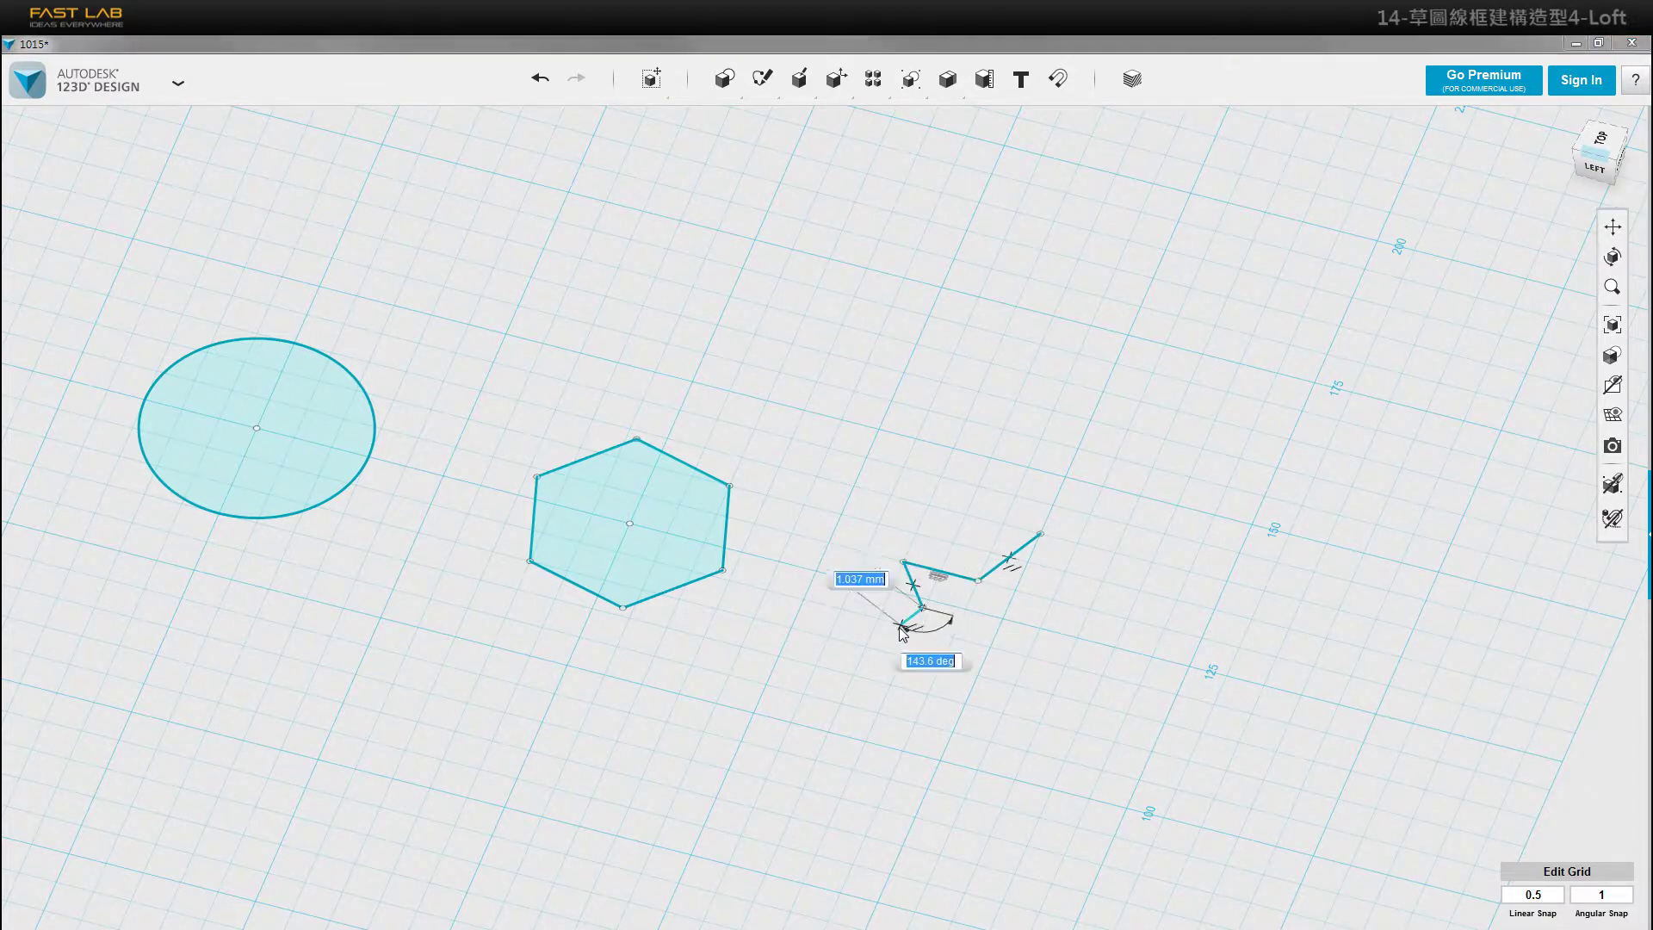
{"action": "left_click", "coordinate": [868, 649]}
{"action": "left_click", "coordinate": [961, 646]}
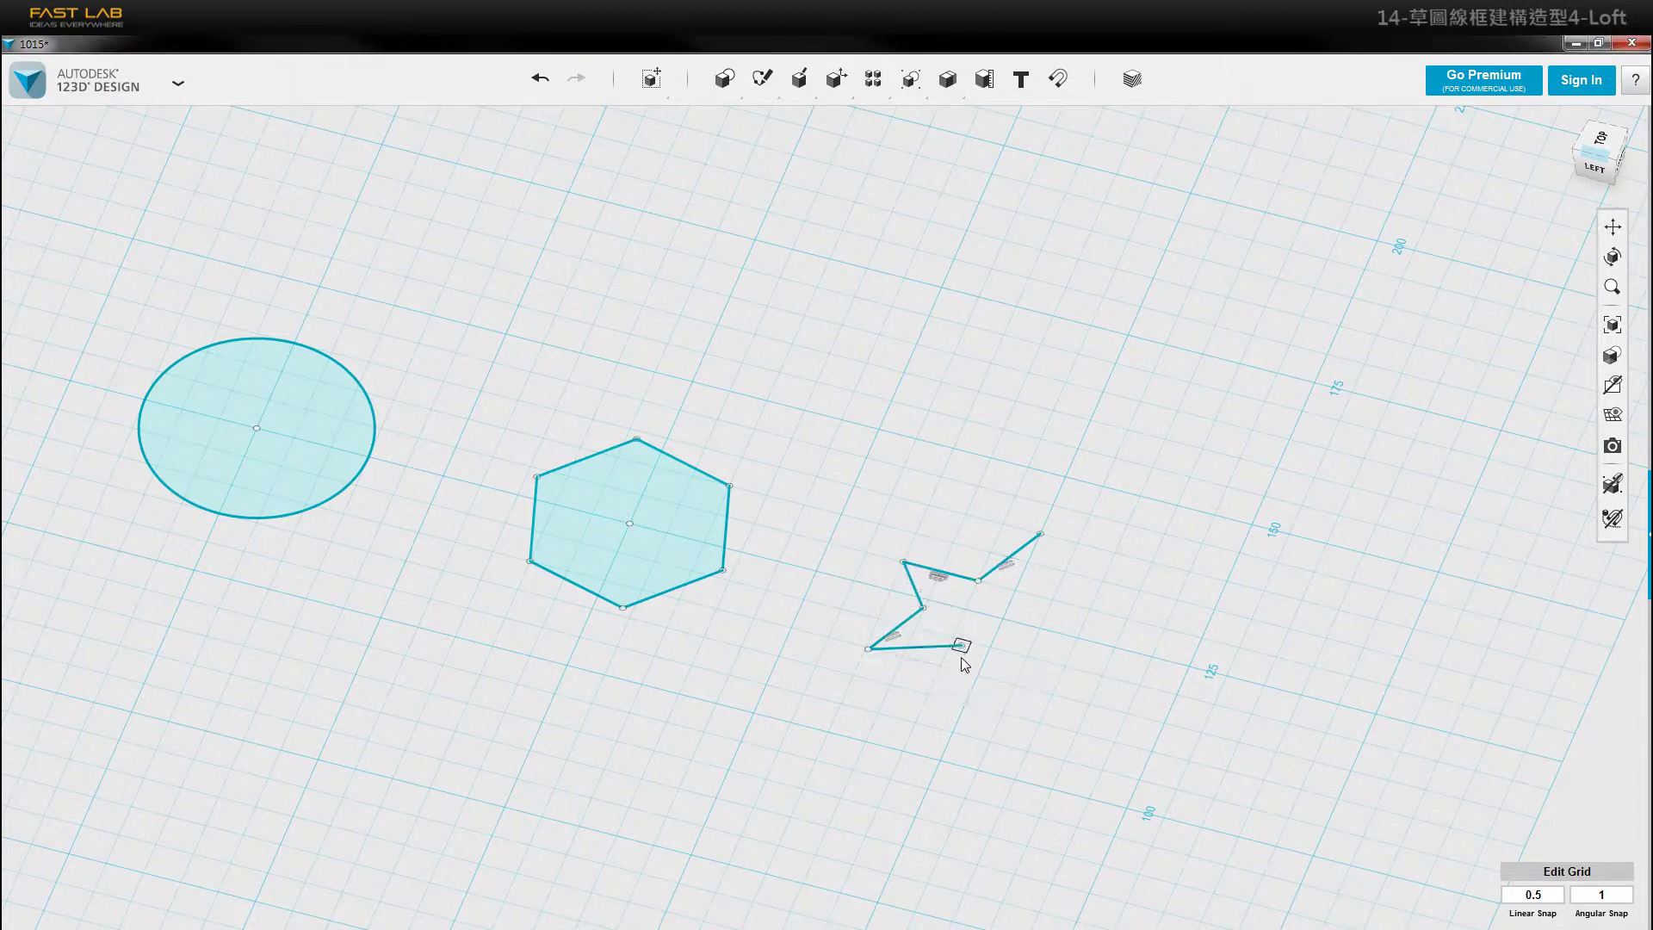
{"action": "left_click", "coordinate": [985, 706]}
{"action": "left_click", "coordinate": [1012, 644]}
{"action": "left_click", "coordinate": [1096, 641]}
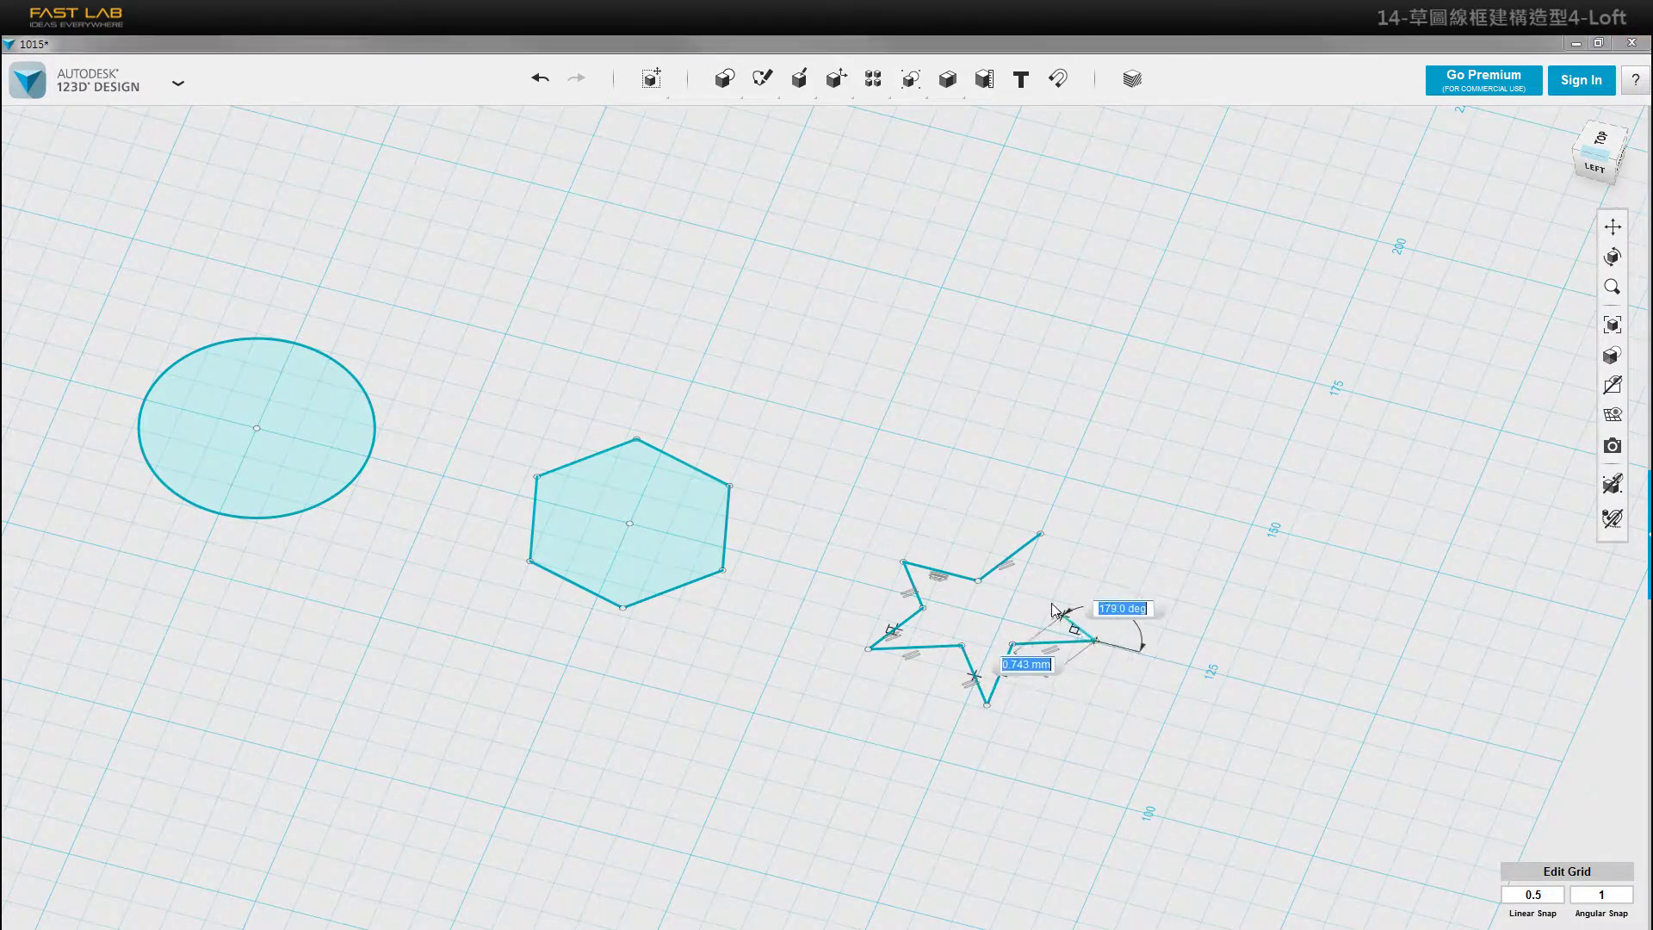
{"action": "left_click", "coordinate": [1035, 594]}
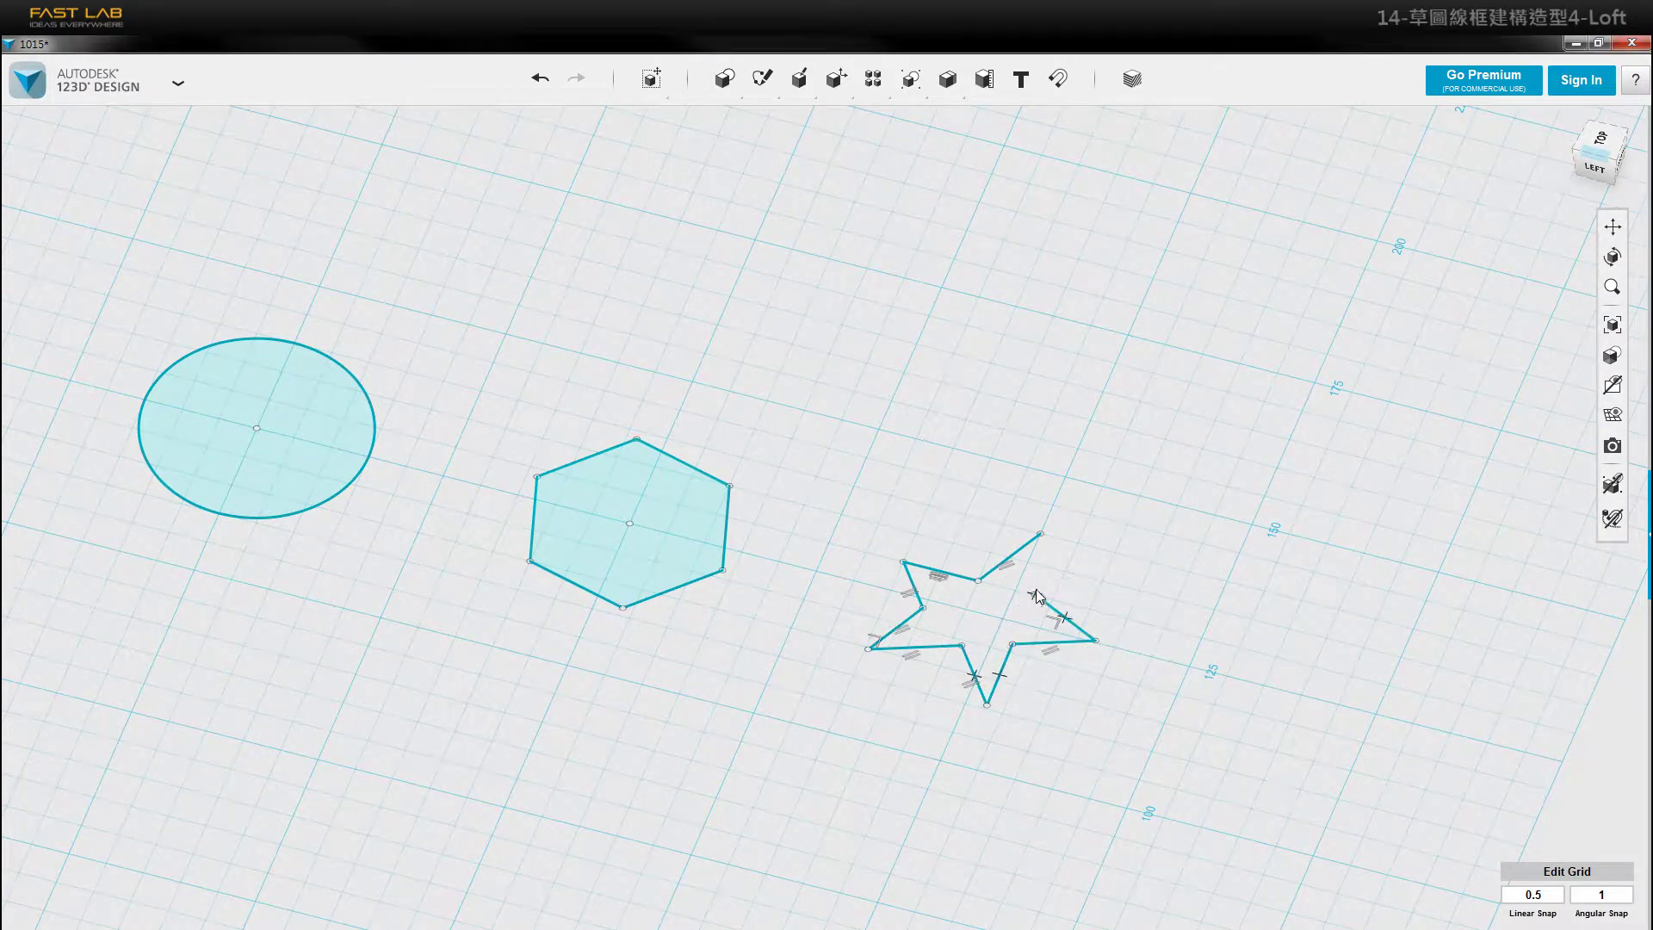
{"action": "left_click", "coordinate": [1040, 536]}
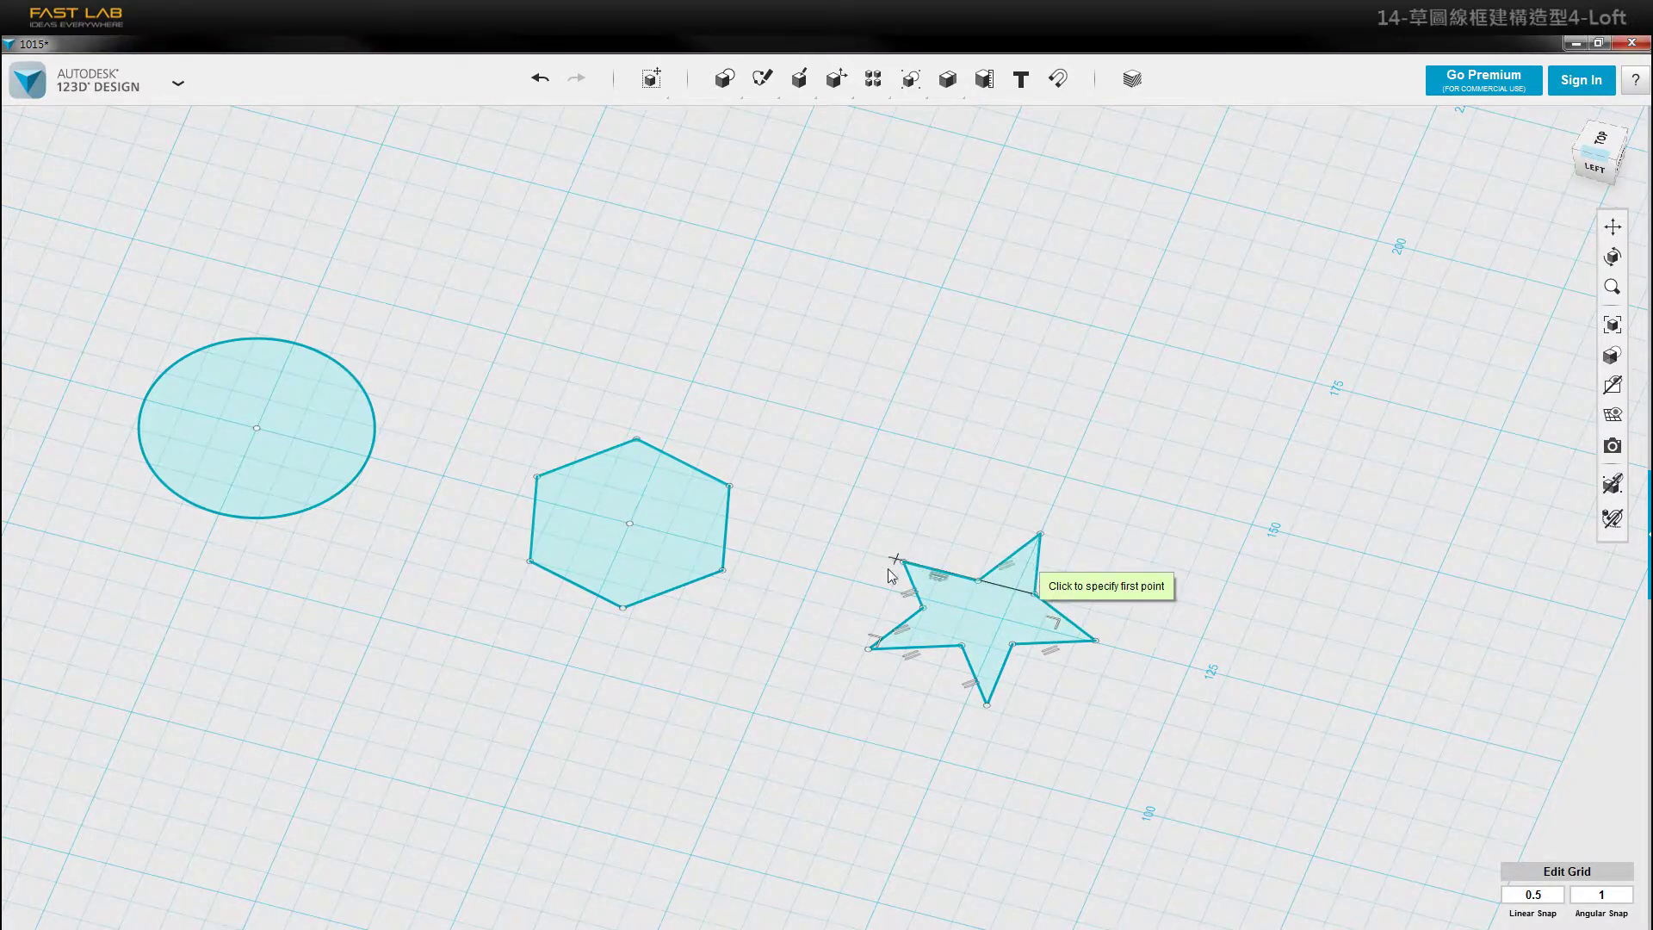
{"action": "right_click_drag", "start_coordinate": [922, 683], "coordinate": [936, 724]}
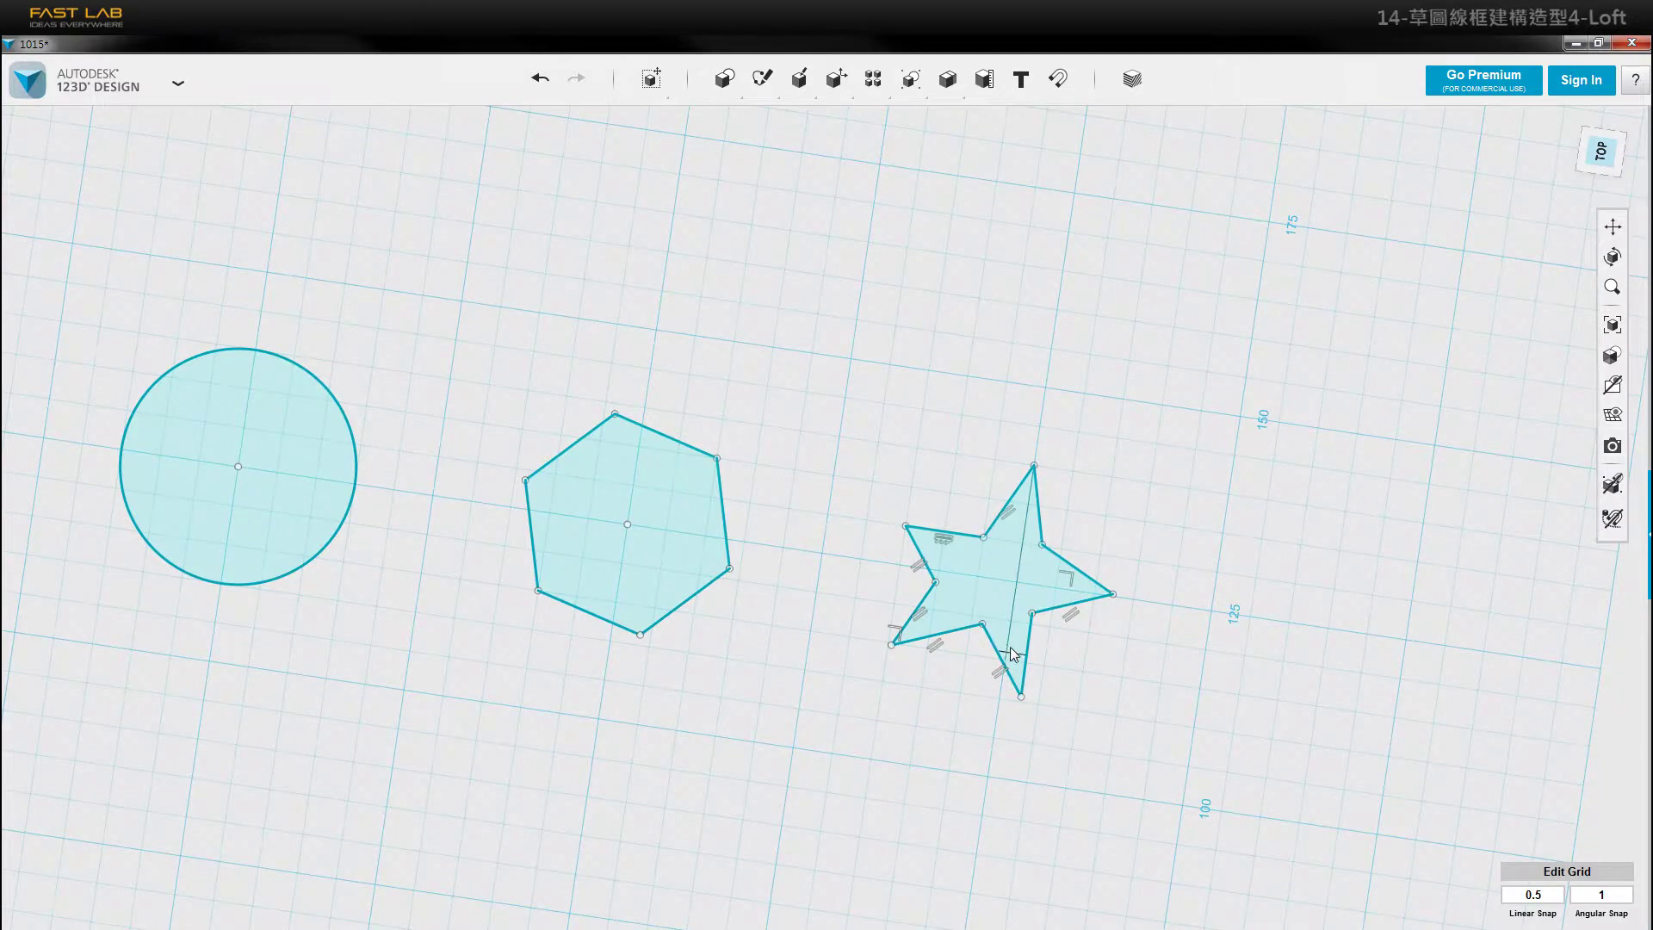
{"action": "middle_click_drag", "start_coordinate": [886, 586], "coordinate": [1096, 620]}
{"action": "right_click_drag", "start_coordinate": [808, 619], "coordinate": [814, 598]}
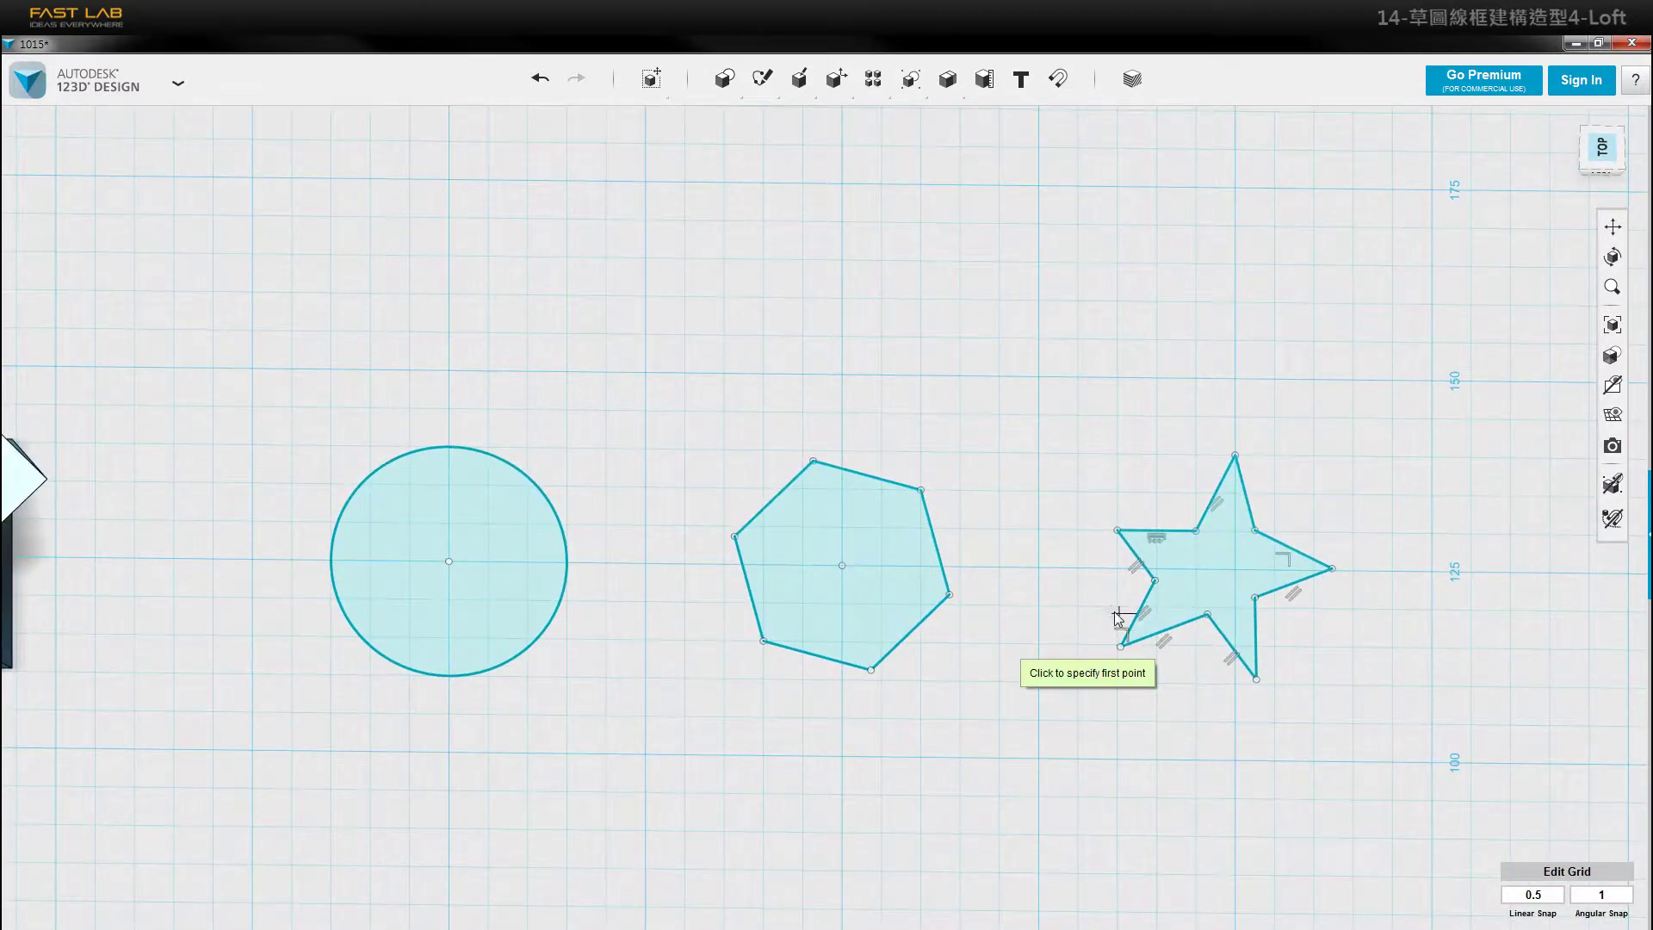
{"action": "key", "text": "Escape"}
- Examine the circle, hexagon and star sketches lying in a row on the grid from several angles
{"action": "middle_click_drag", "start_coordinate": [1048, 603], "coordinate": [1024, 647]}
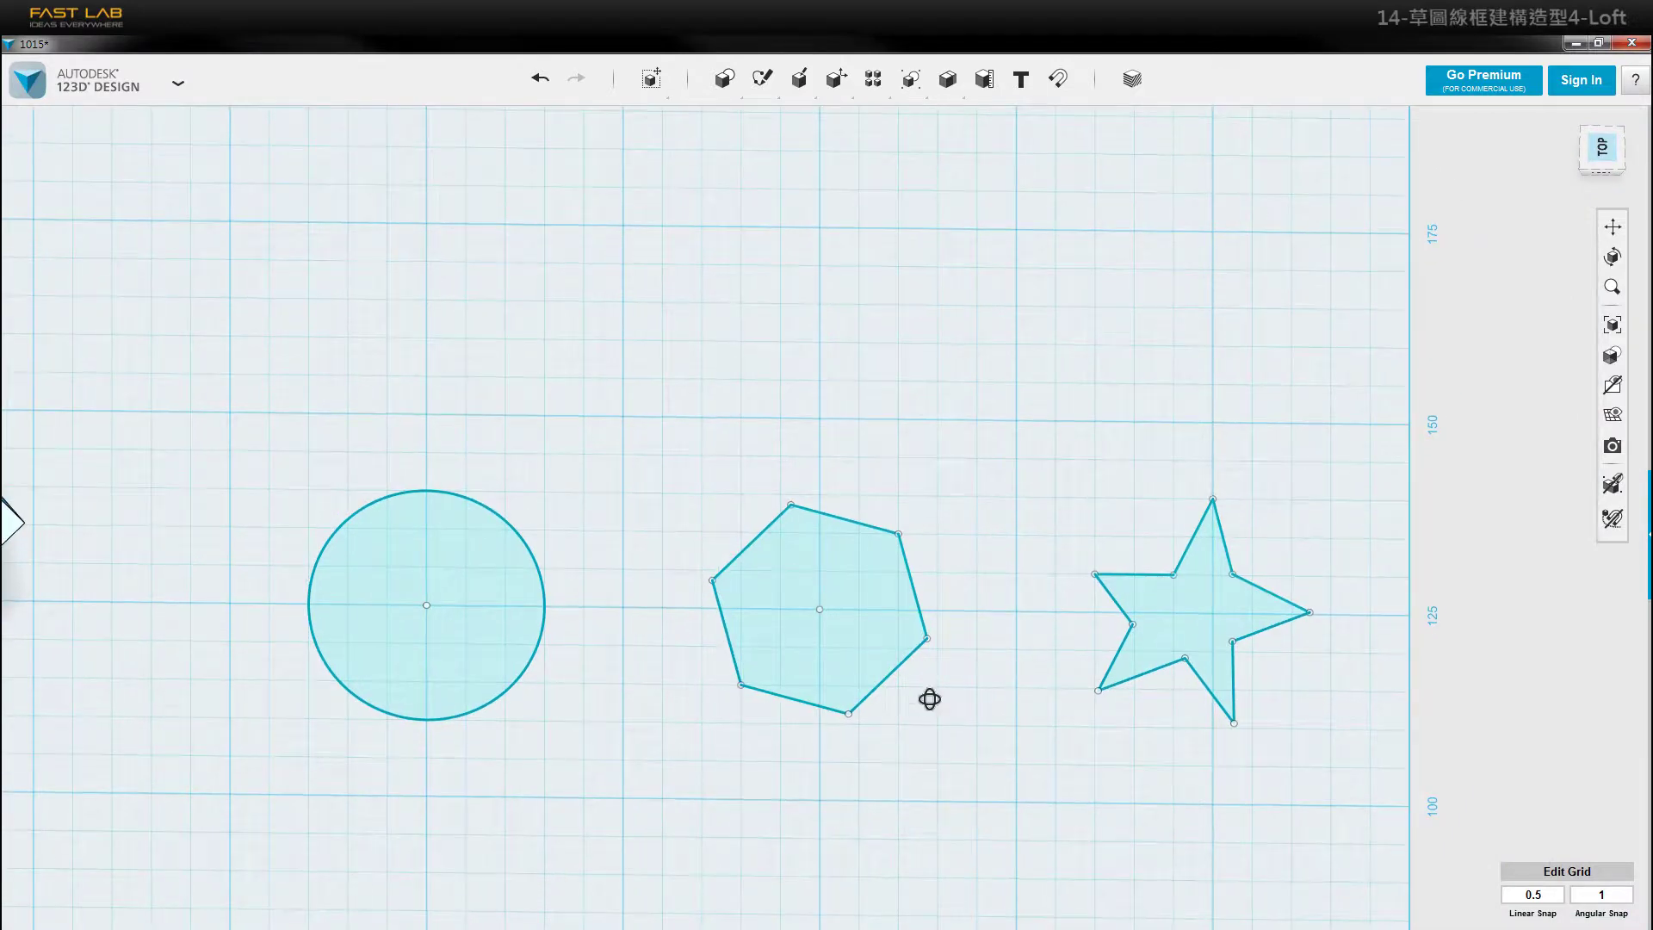
{"action": "right_click_drag", "start_coordinate": [930, 699], "coordinate": [930, 683]}
{"action": "middle_click_drag", "start_coordinate": [728, 705], "coordinate": [921, 639]}
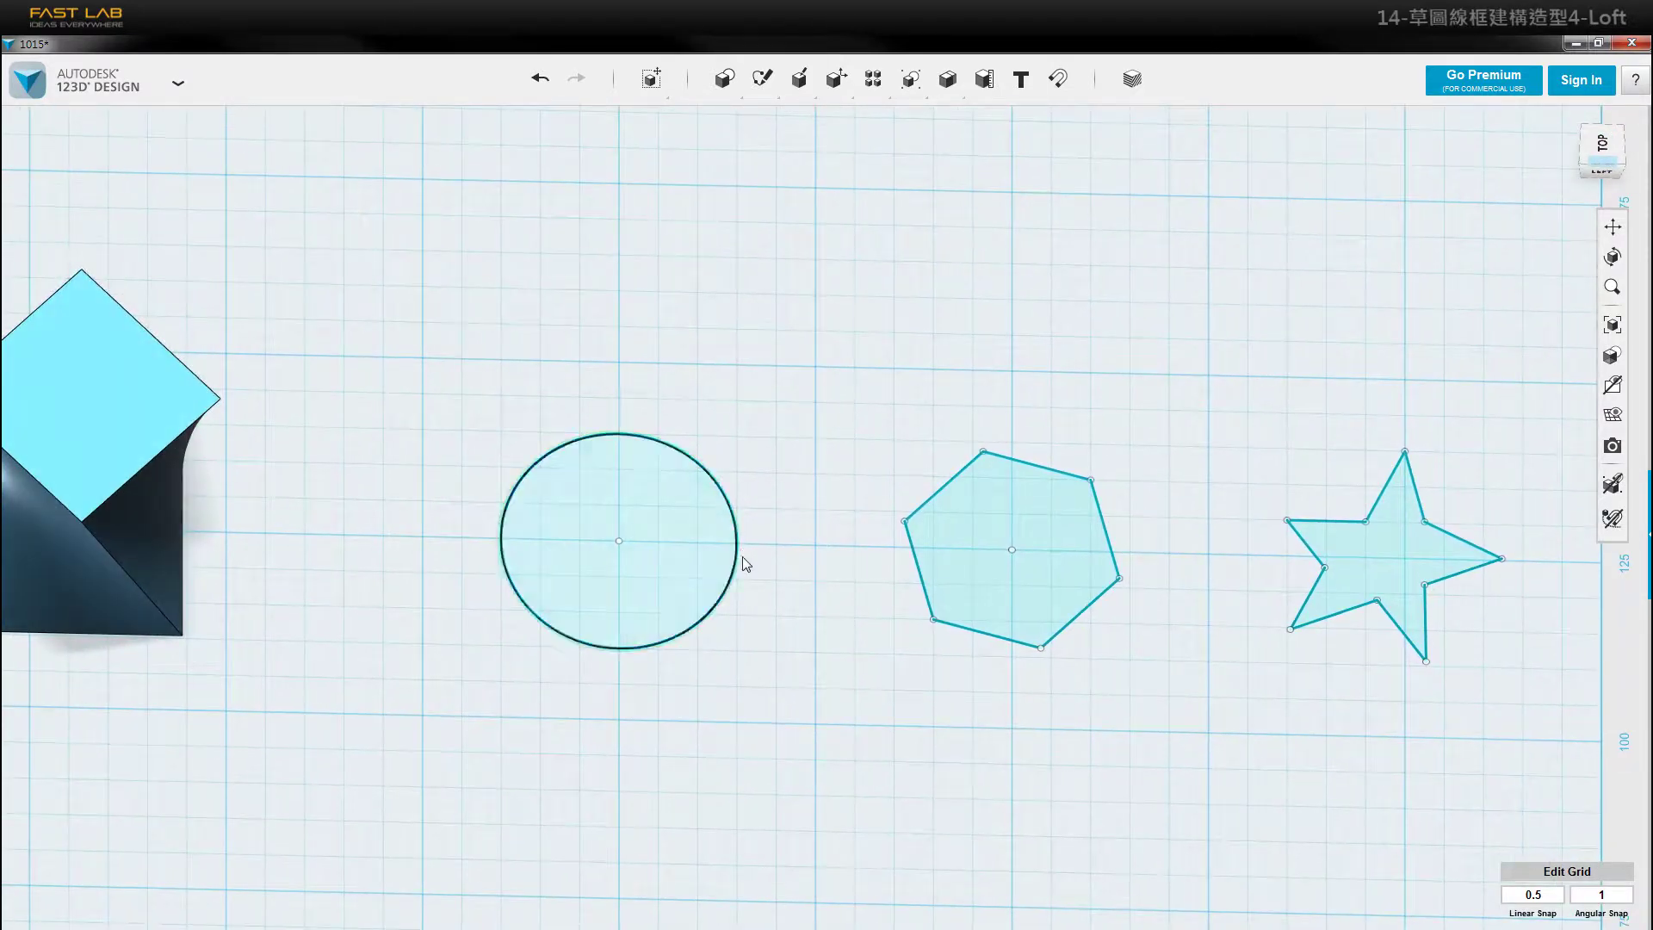
{"action": "middle_click_drag", "start_coordinate": [1001, 497], "coordinate": [876, 511]}
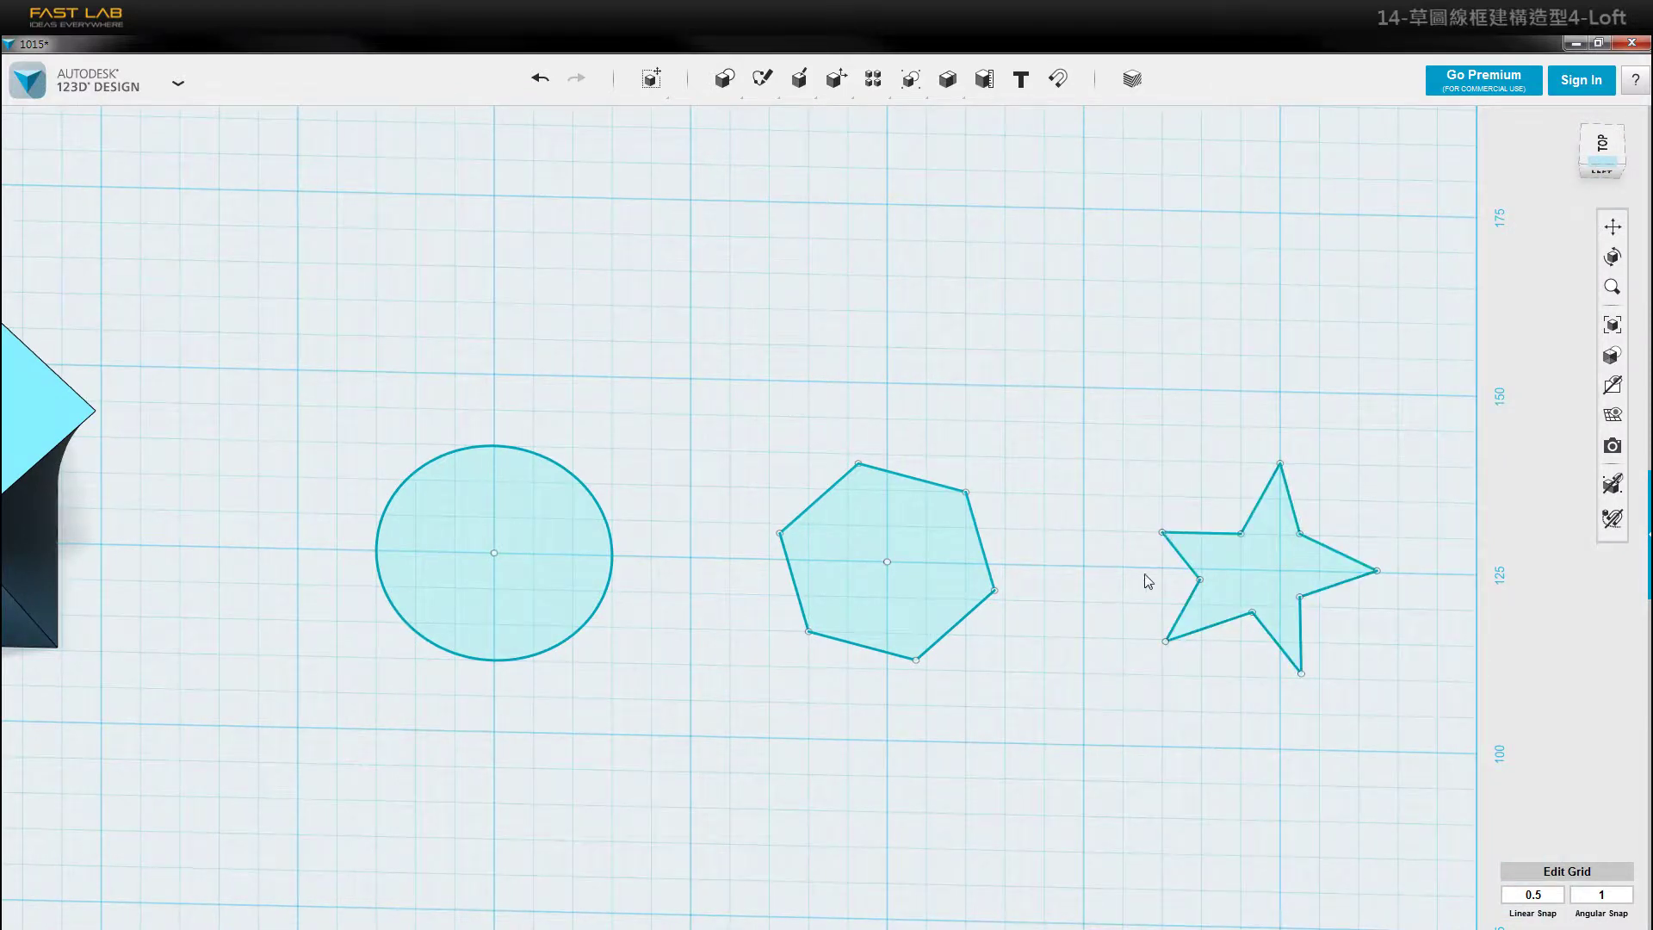
{"action": "right_click_drag", "start_coordinate": [804, 728], "coordinate": [799, 701]}
{"action": "middle_click_drag", "start_coordinate": [421, 631], "coordinate": [598, 703]}
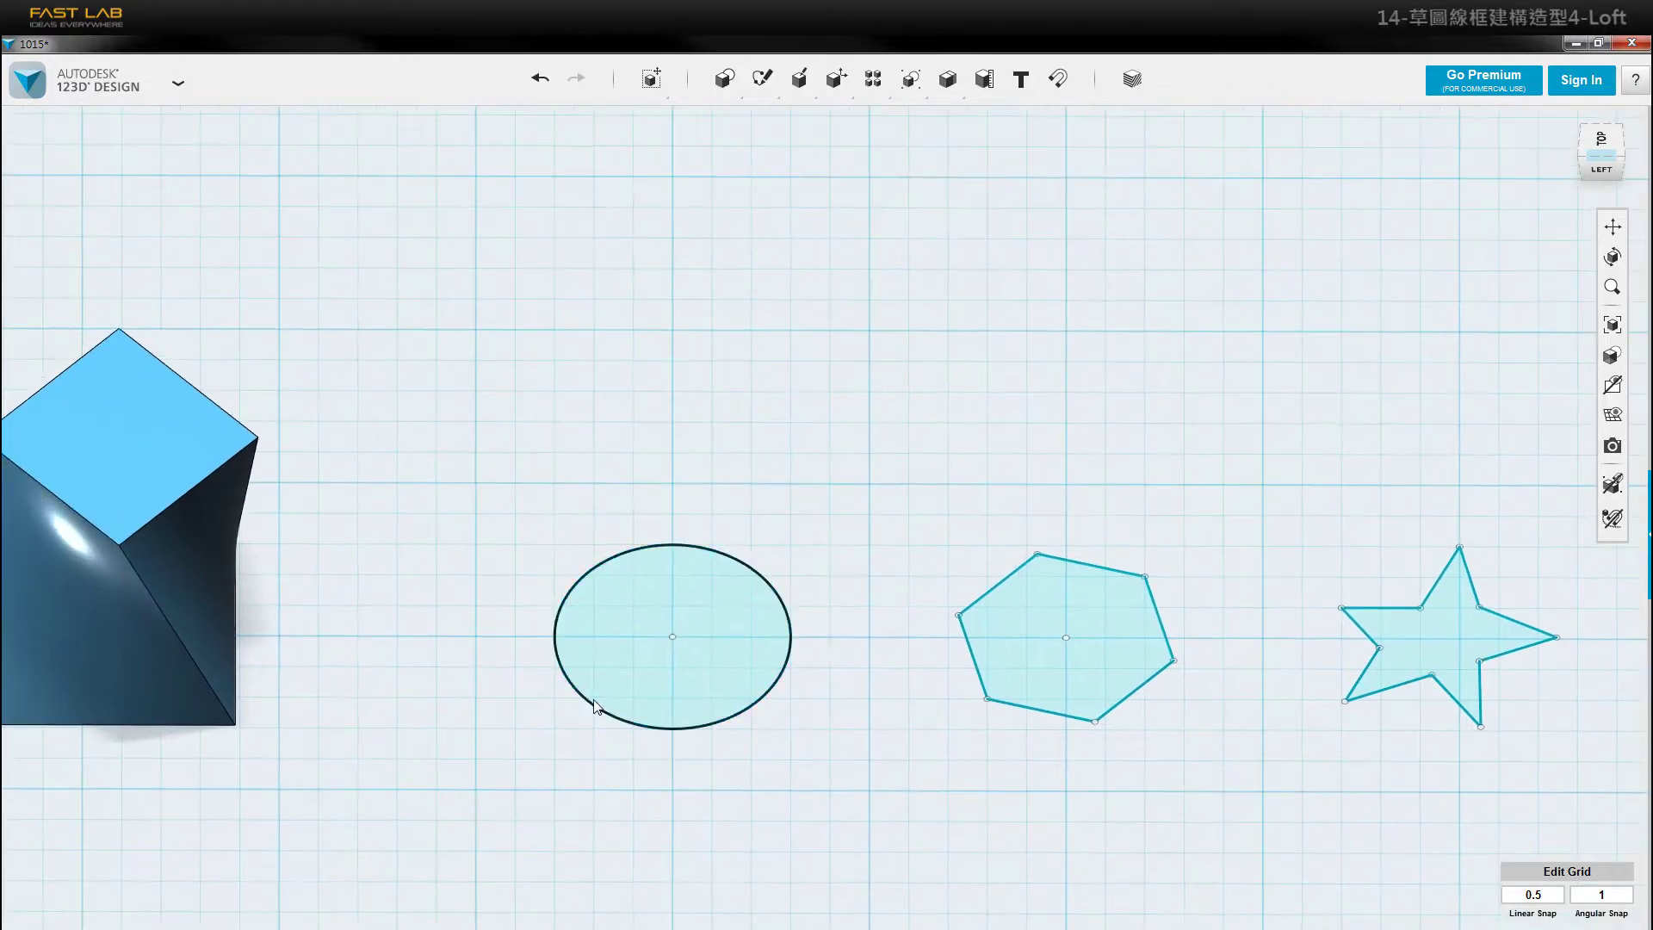
{"action": "right_click_drag", "start_coordinate": [598, 703], "coordinate": [597, 661]}
{"action": "mouse_move", "coordinate": [1125, 537]}
{"action": "right_mouse_down"}
{"action": "mouse_move", "coordinate": [1166, 675]}
{"action": "mouse_move", "coordinate": [1148, 686]}
{"action": "right_mouse_up"}
- Move the hexagon over the circle and raise it vertically to sit a short distance above it
{"action": "left_click", "coordinate": [1112, 651]}
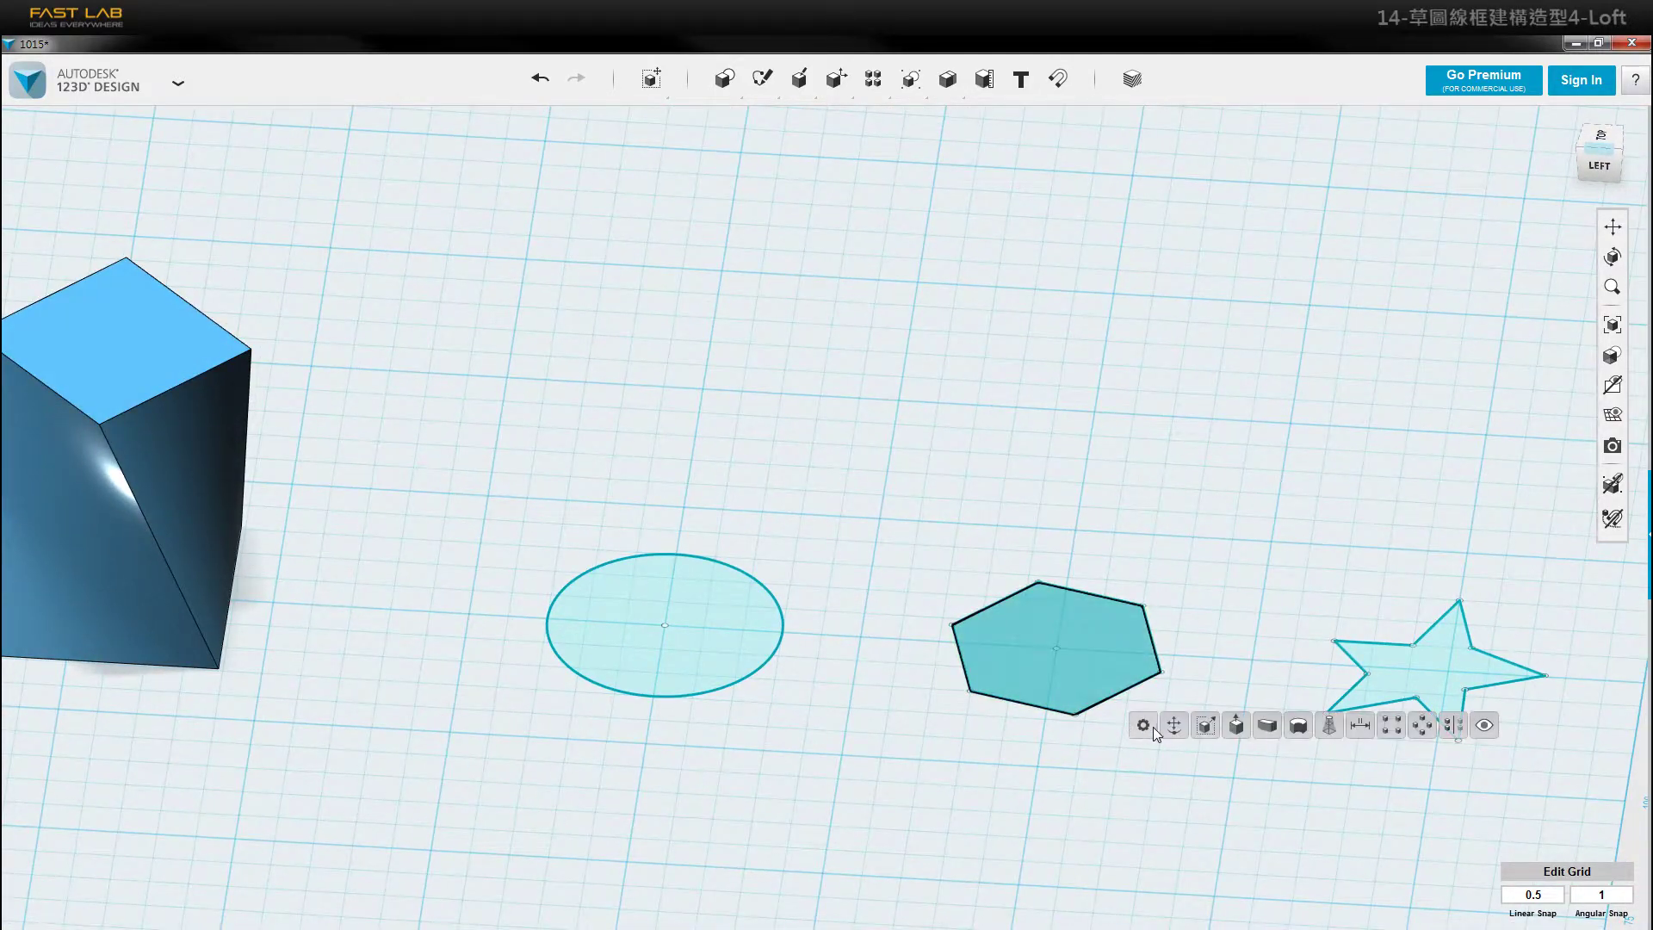
{"action": "left_click", "coordinate": [1175, 727]}
{"action": "right_click_drag", "start_coordinate": [1084, 641], "coordinate": [1092, 775]}
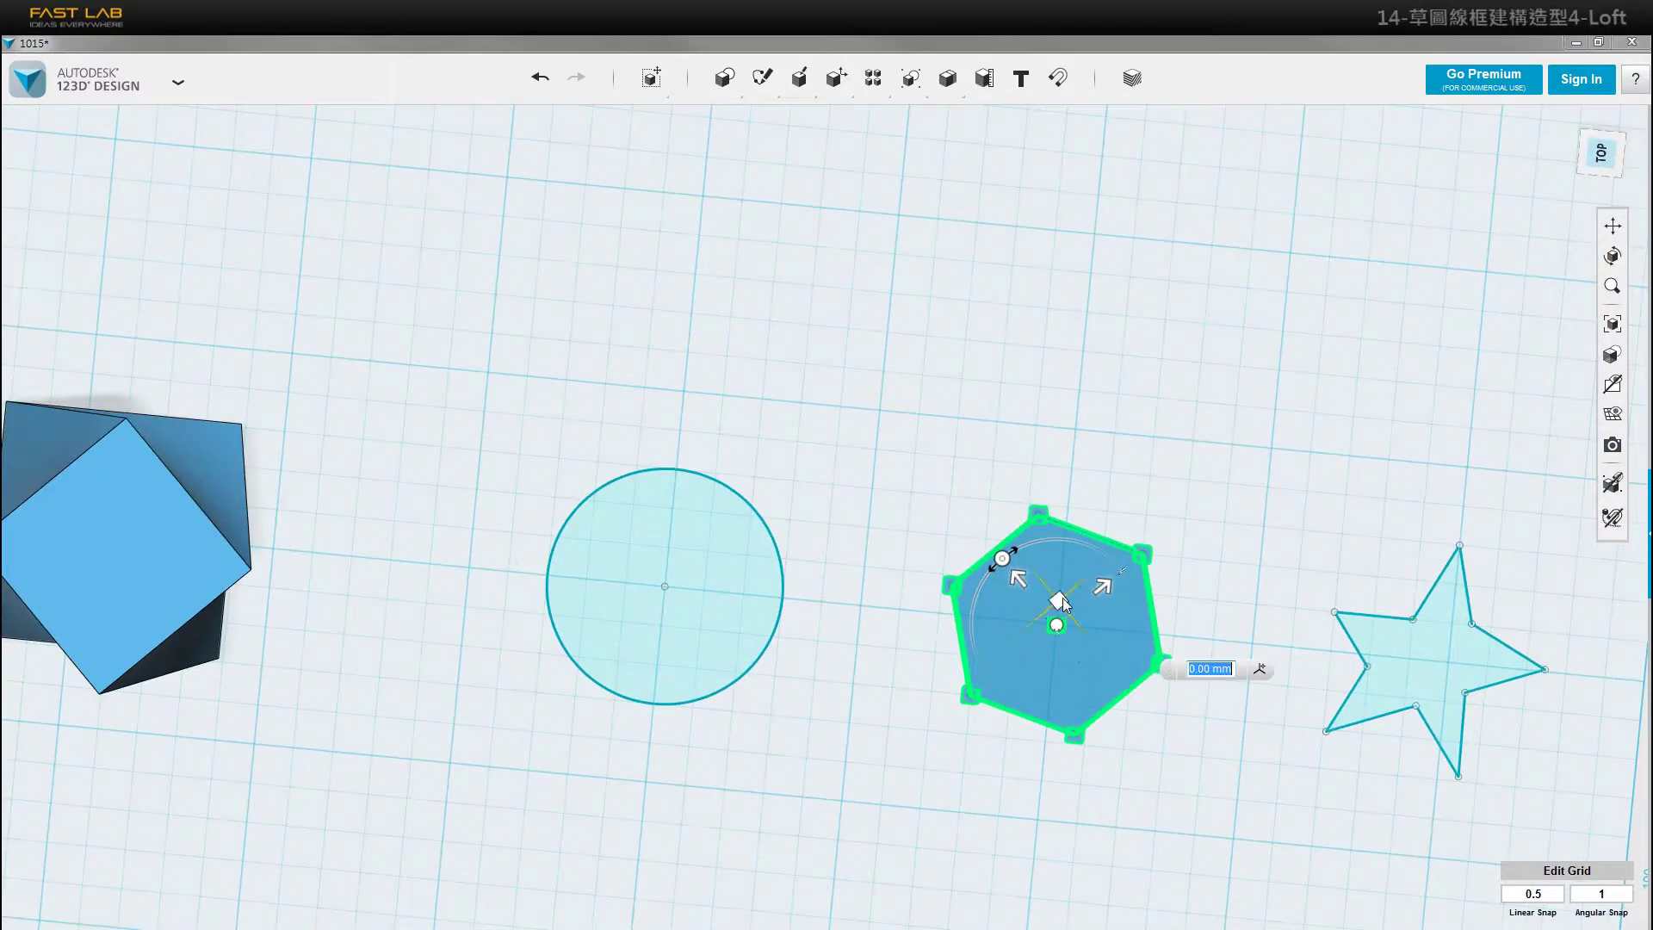
{"action": "left_click_drag", "start_coordinate": [1057, 600], "coordinate": [666, 565]}
{"action": "right_click_drag", "start_coordinate": [680, 565], "coordinate": [689, 379]}
{"action": "left_click_drag", "start_coordinate": [678, 565], "coordinate": [678, 443]}
{"action": "left_click", "coordinate": [1429, 544]}
- Move the star over the circle and raise it vertically about 43 mm, above the hexagon
{"action": "left_click", "coordinate": [1422, 594]}
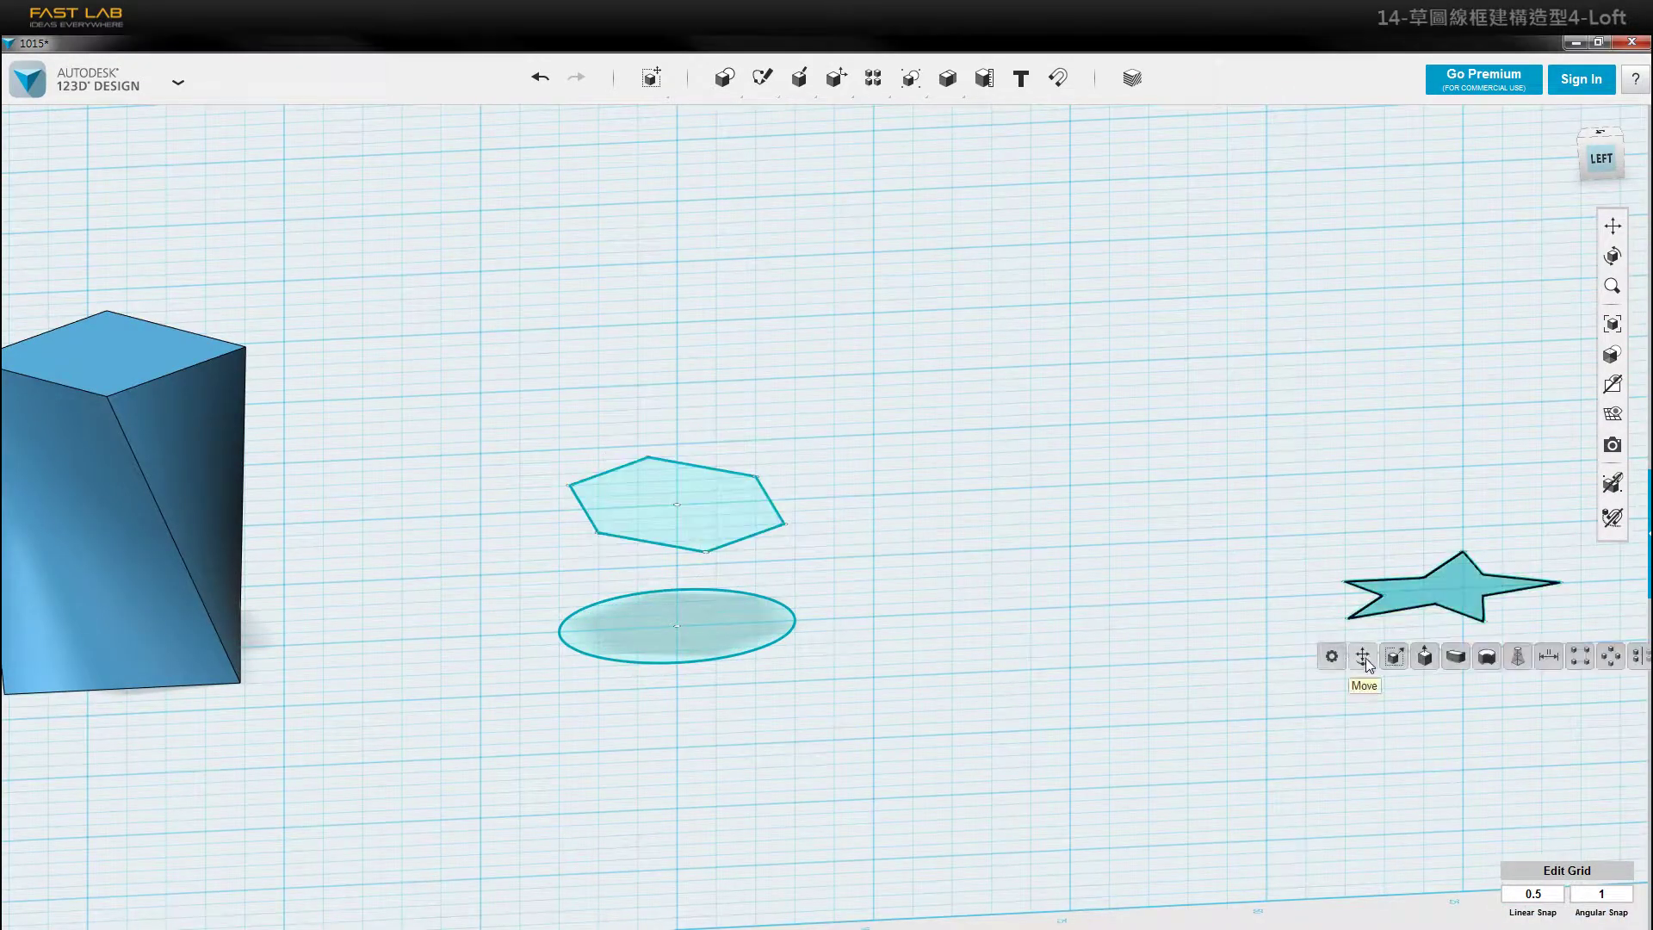
{"action": "left_click", "coordinate": [1364, 657]}
{"action": "right_click_drag", "start_coordinate": [1377, 637], "coordinate": [1383, 774]}
{"action": "left_click_drag", "start_coordinate": [1455, 569], "coordinate": [721, 607]}
{"action": "right_click_drag", "start_coordinate": [693, 792], "coordinate": [711, 615]}
{"action": "left_click_drag", "start_coordinate": [716, 545], "coordinate": [719, 213]}
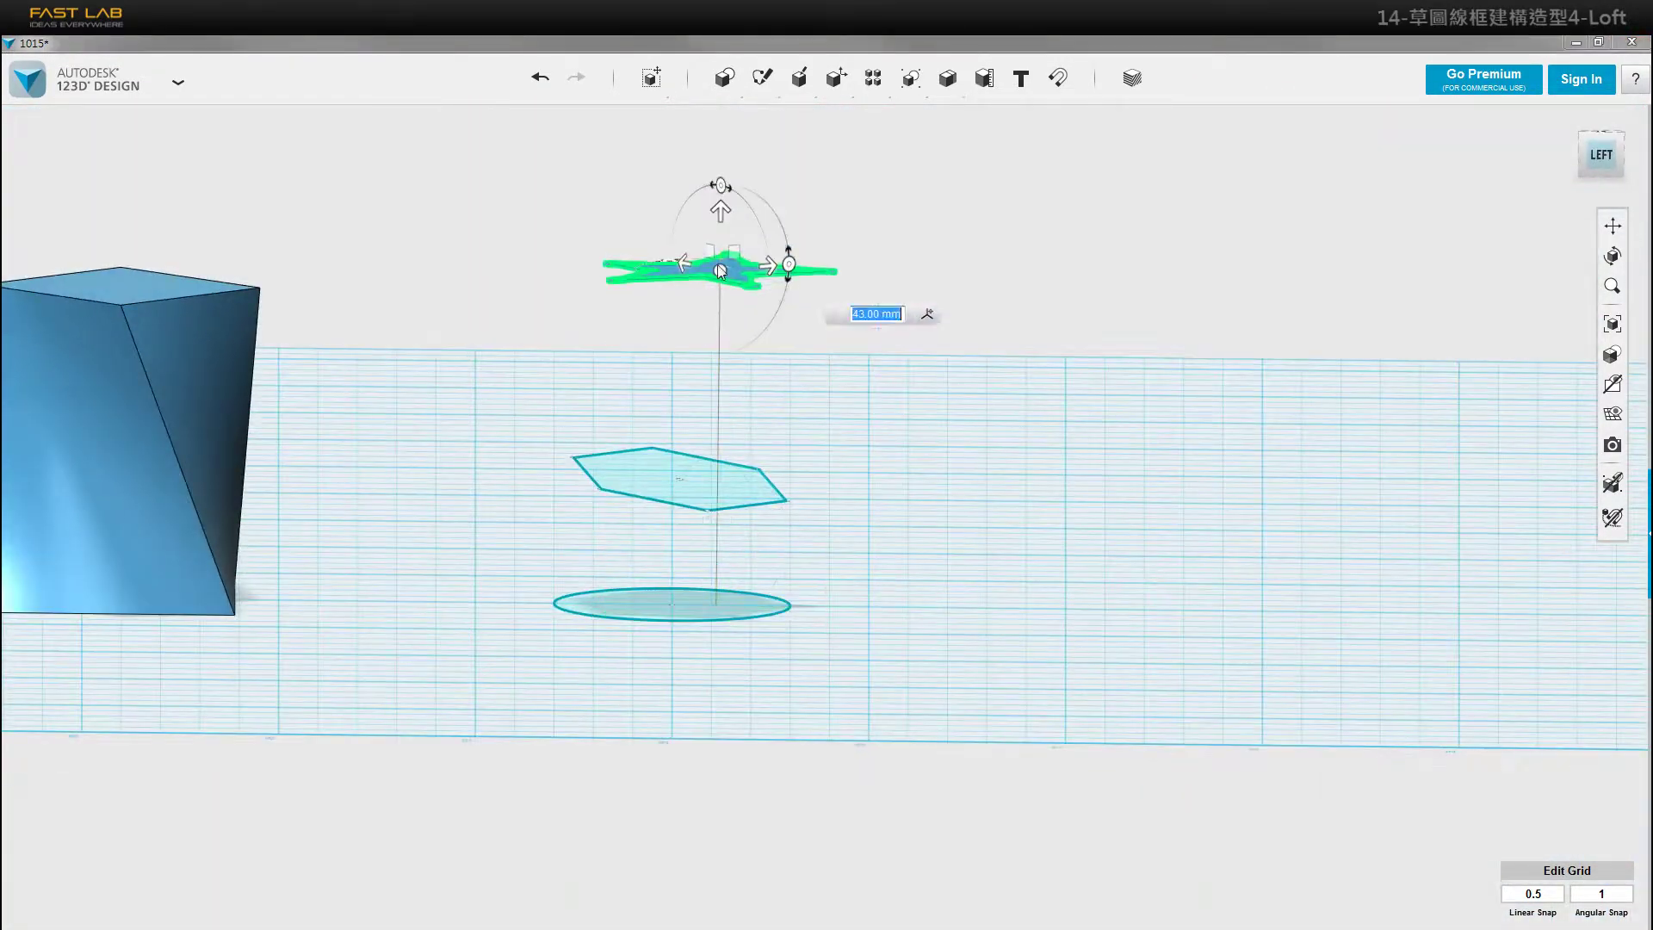
- Adjust the raised star's position so it is centred over the hexagon and circle
{"action": "middle_click_drag", "start_coordinate": [720, 223], "coordinate": [797, 362]}
{"action": "left_click_drag", "start_coordinate": [798, 322], "coordinate": [792, 325]}
{"action": "right_click_drag", "start_coordinate": [801, 371], "coordinate": [794, 559]}
{"action": "left_click_drag", "start_coordinate": [793, 572], "coordinate": [753, 583]}
{"action": "left_click", "coordinate": [978, 448]}
{"action": "right_click_drag", "start_coordinate": [978, 449], "coordinate": [1050, 512]}
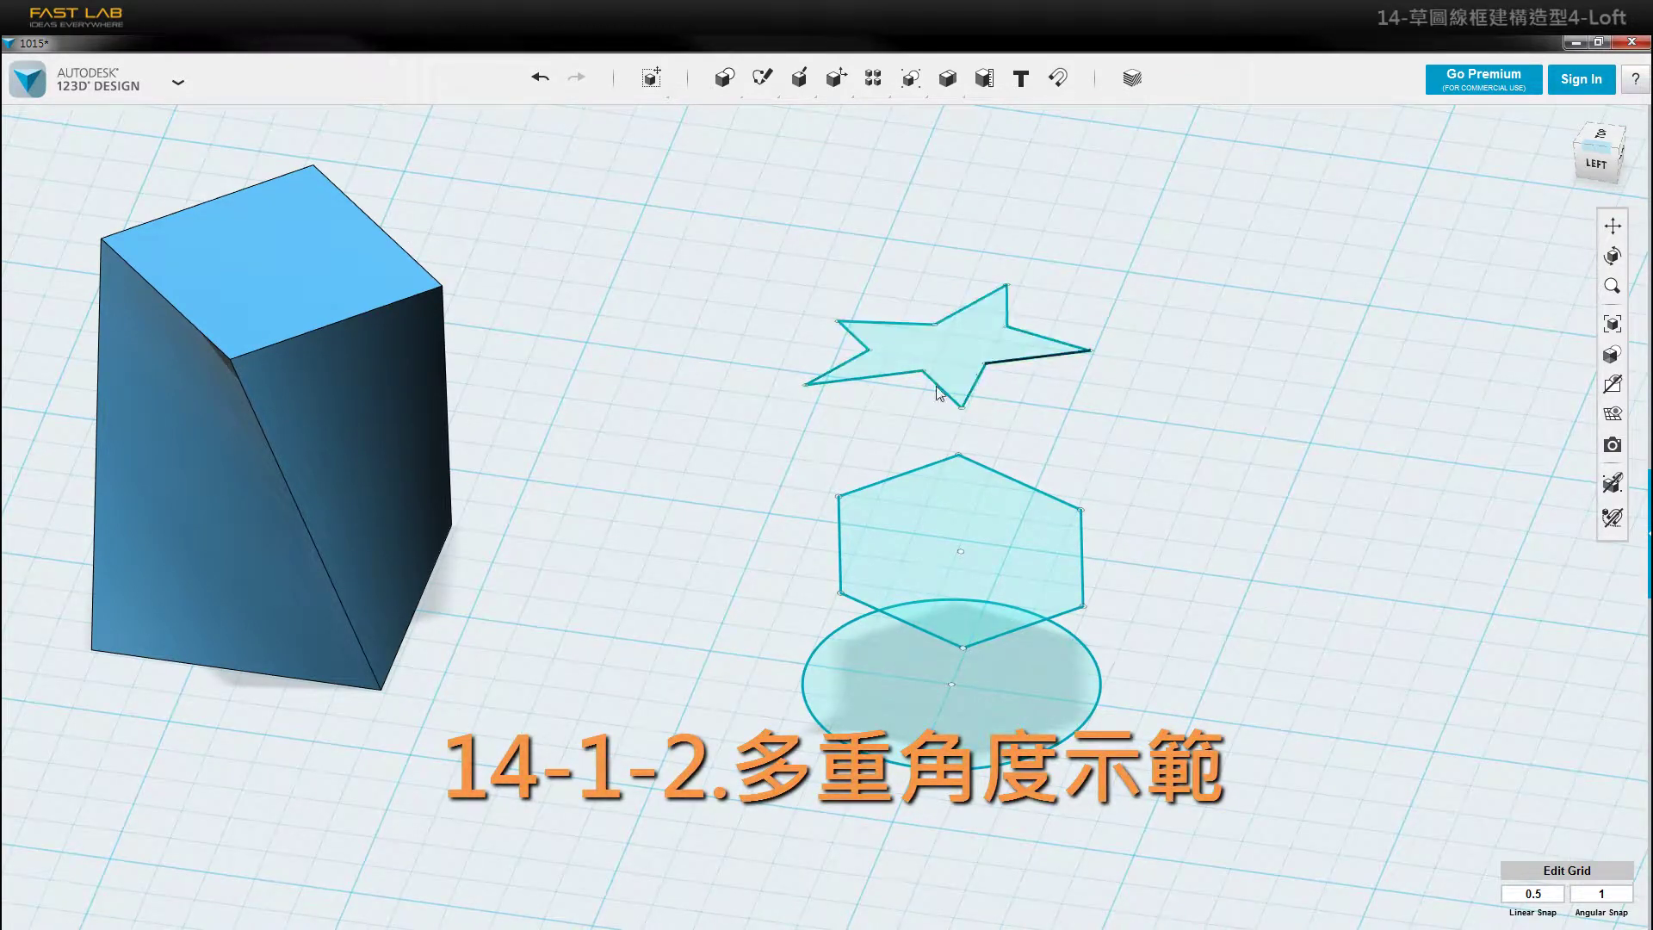
{"action": "right_click_drag", "start_coordinate": [918, 706], "coordinate": [996, 492]}
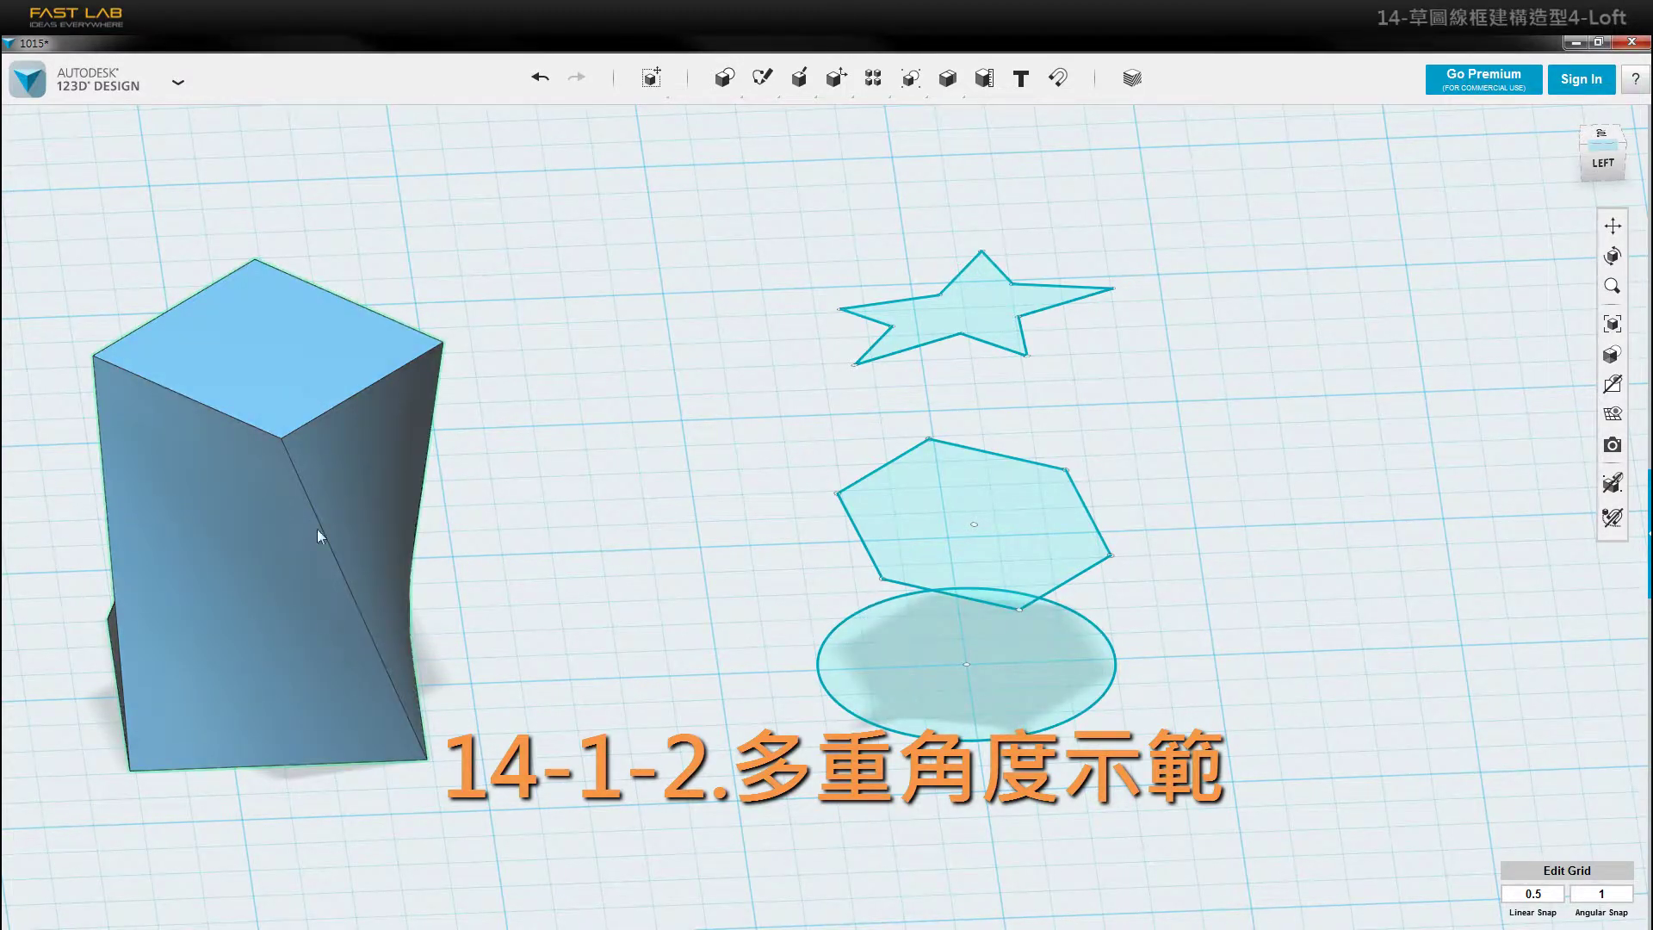
{"action": "middle_click_drag", "start_coordinate": [1024, 490], "coordinate": [993, 476]}
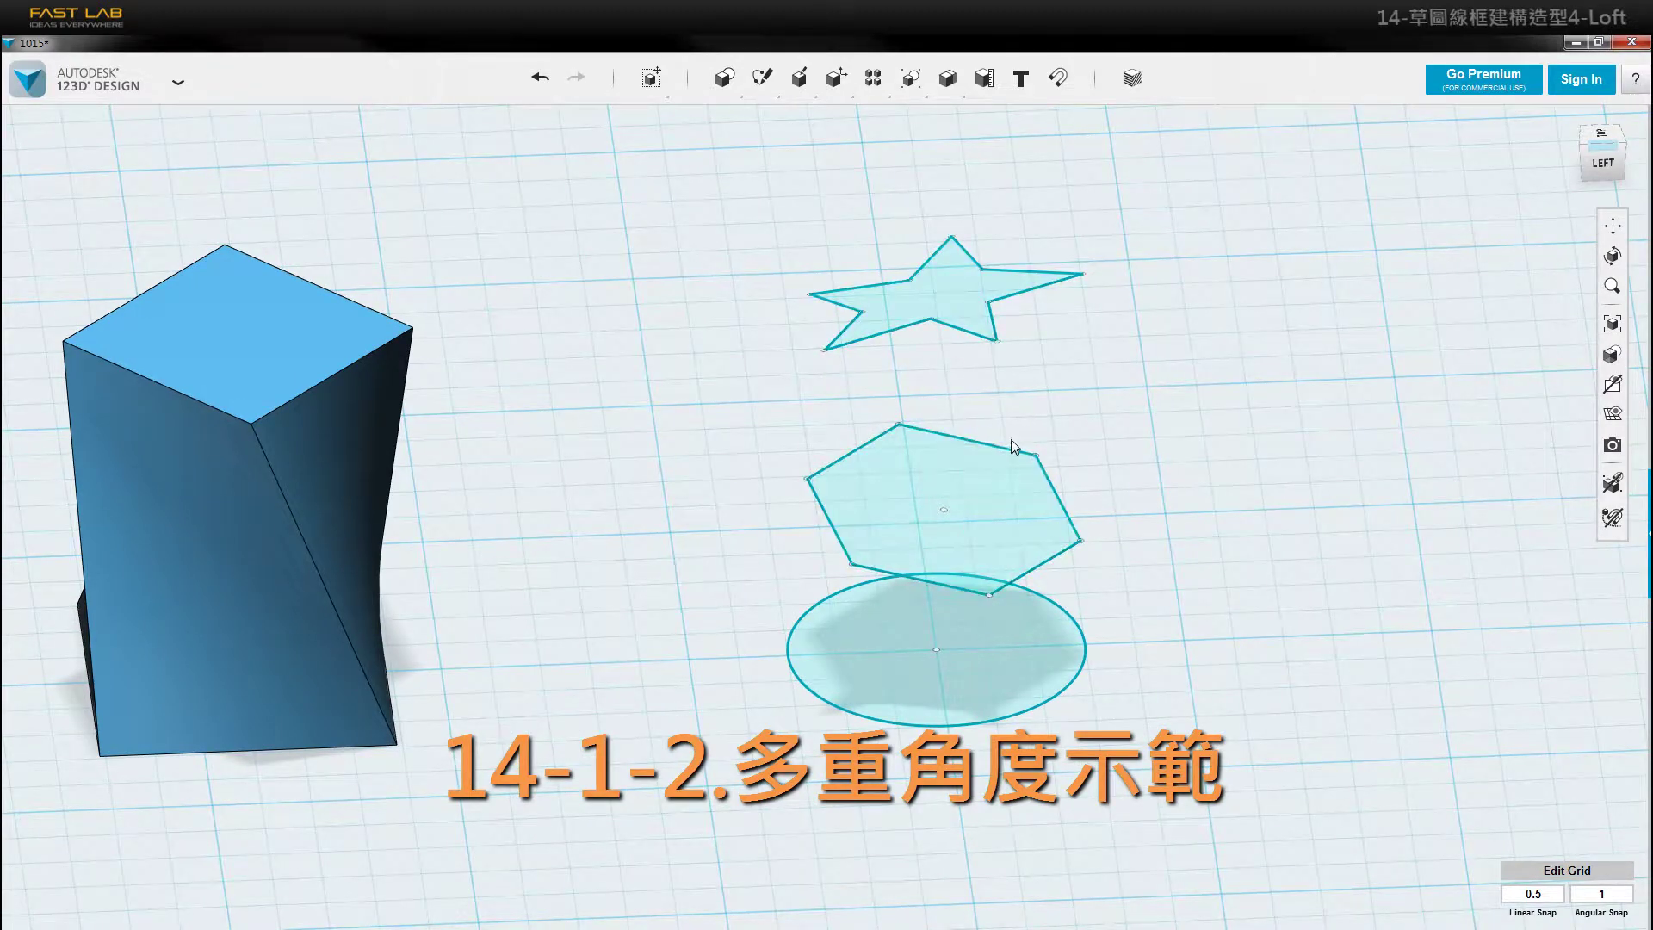
{"action": "middle_click_drag", "start_coordinate": [1013, 445], "coordinate": [984, 414]}
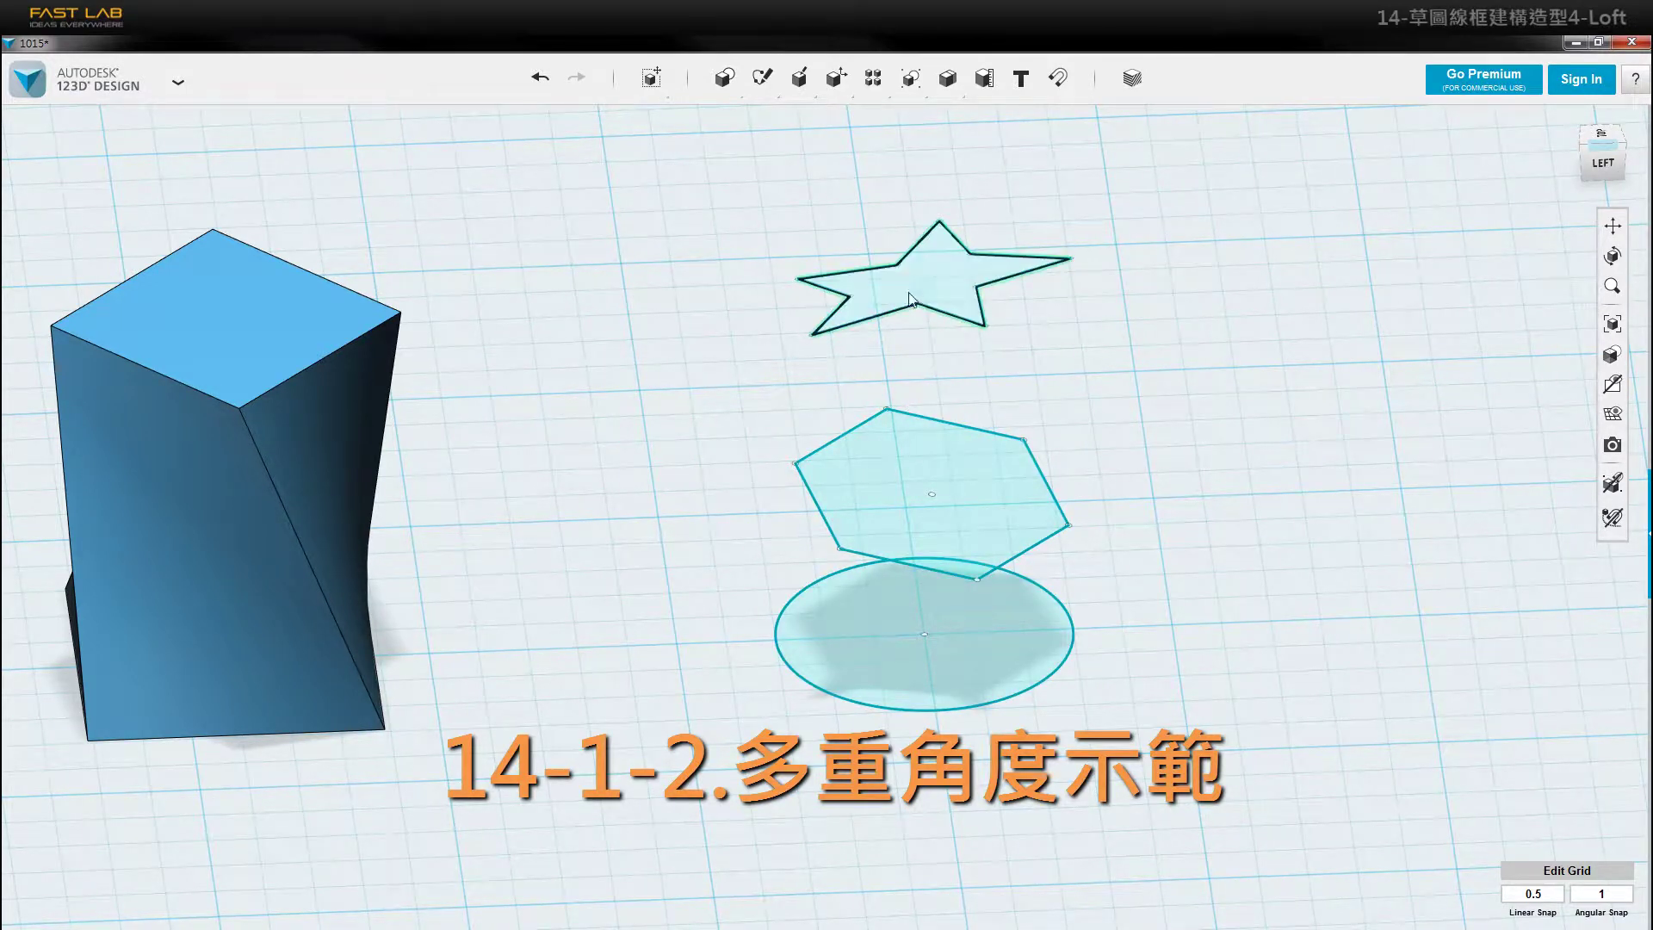
{"action": "left_click", "coordinate": [928, 282]}
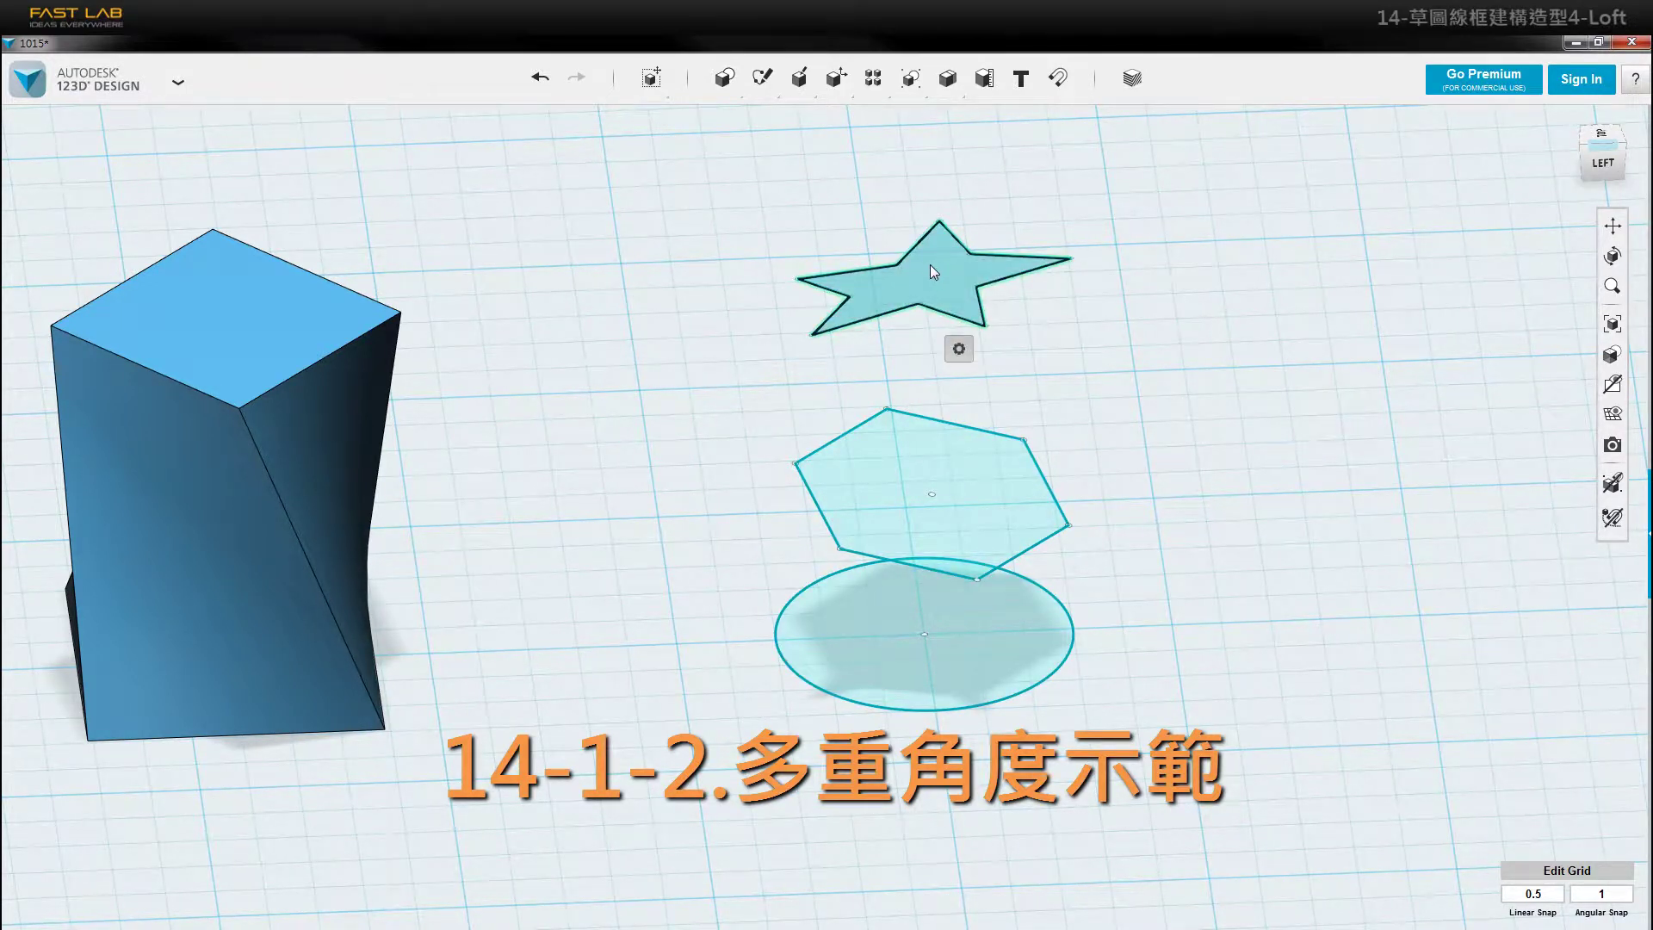
{"action": "left_click", "coordinate": [891, 440], "text": "shift"}
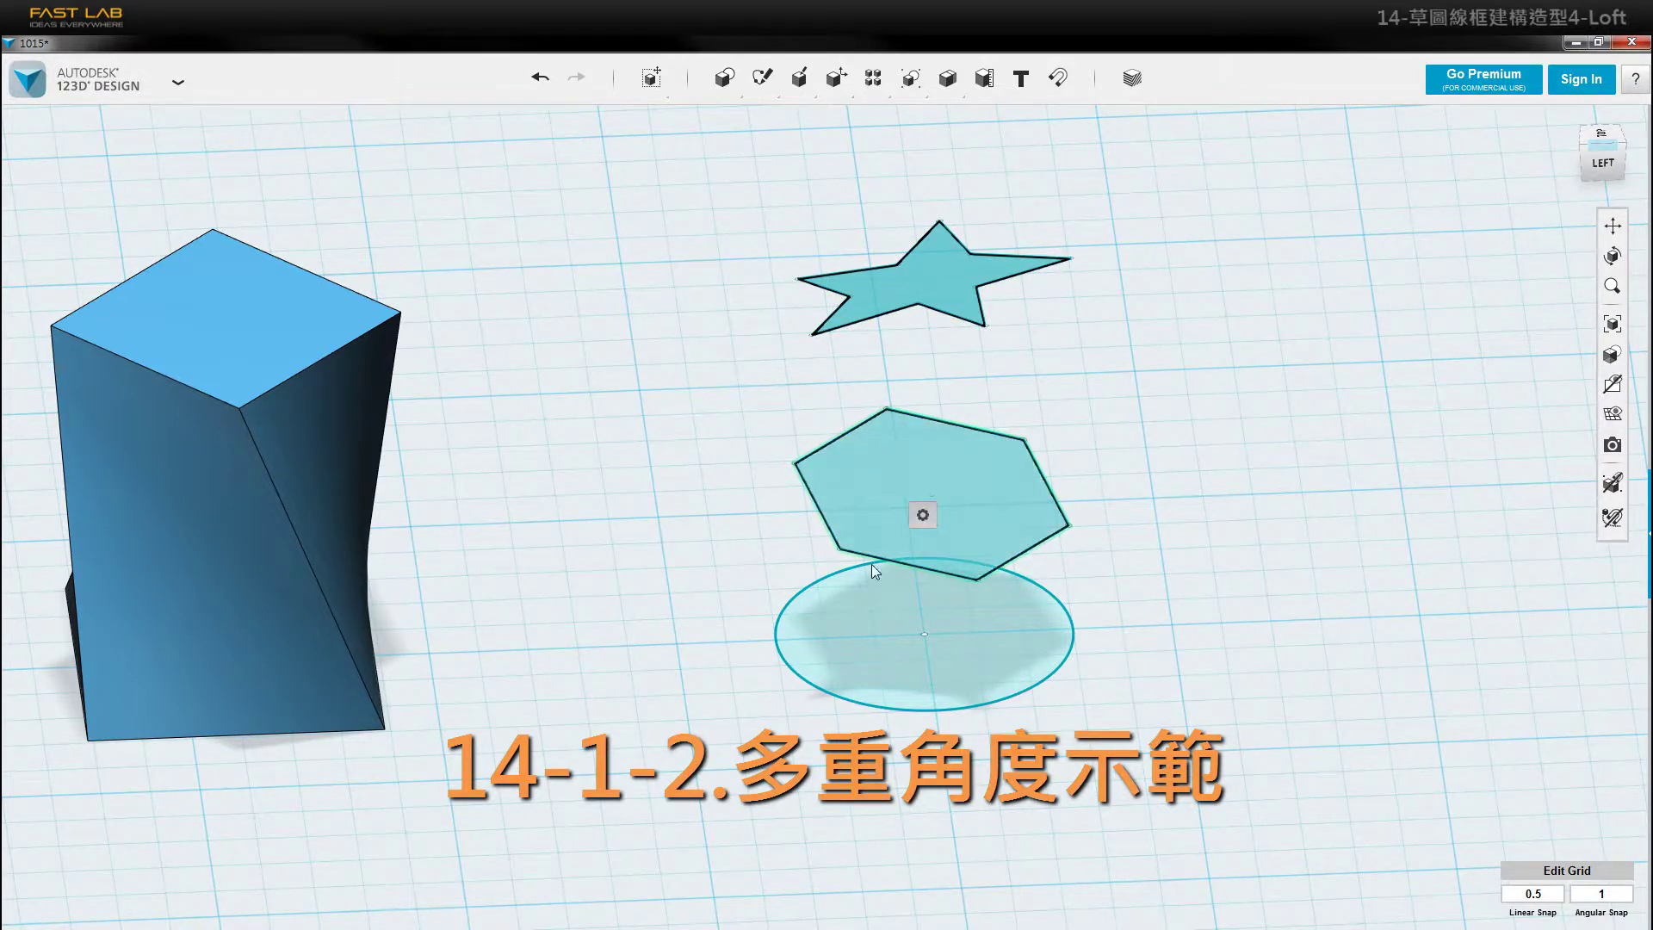
{"action": "left_click", "coordinate": [866, 623], "text": "shift"}
{"action": "mouse_move", "coordinate": [902, 714]}
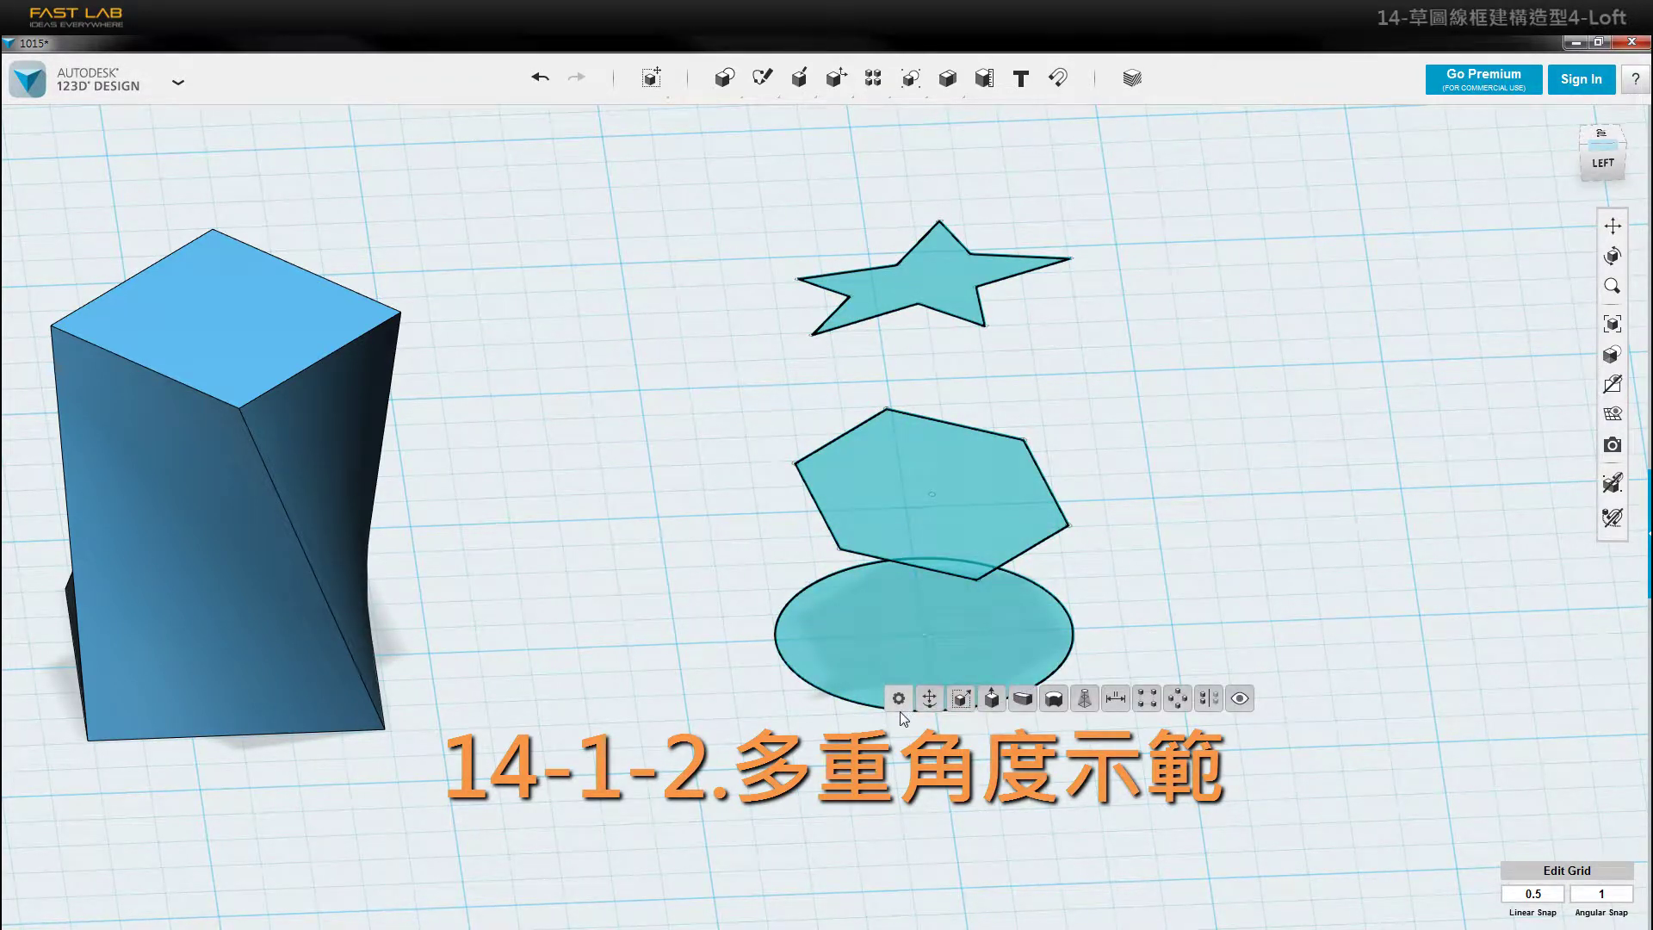
{"action": "left_click", "coordinate": [891, 762]}
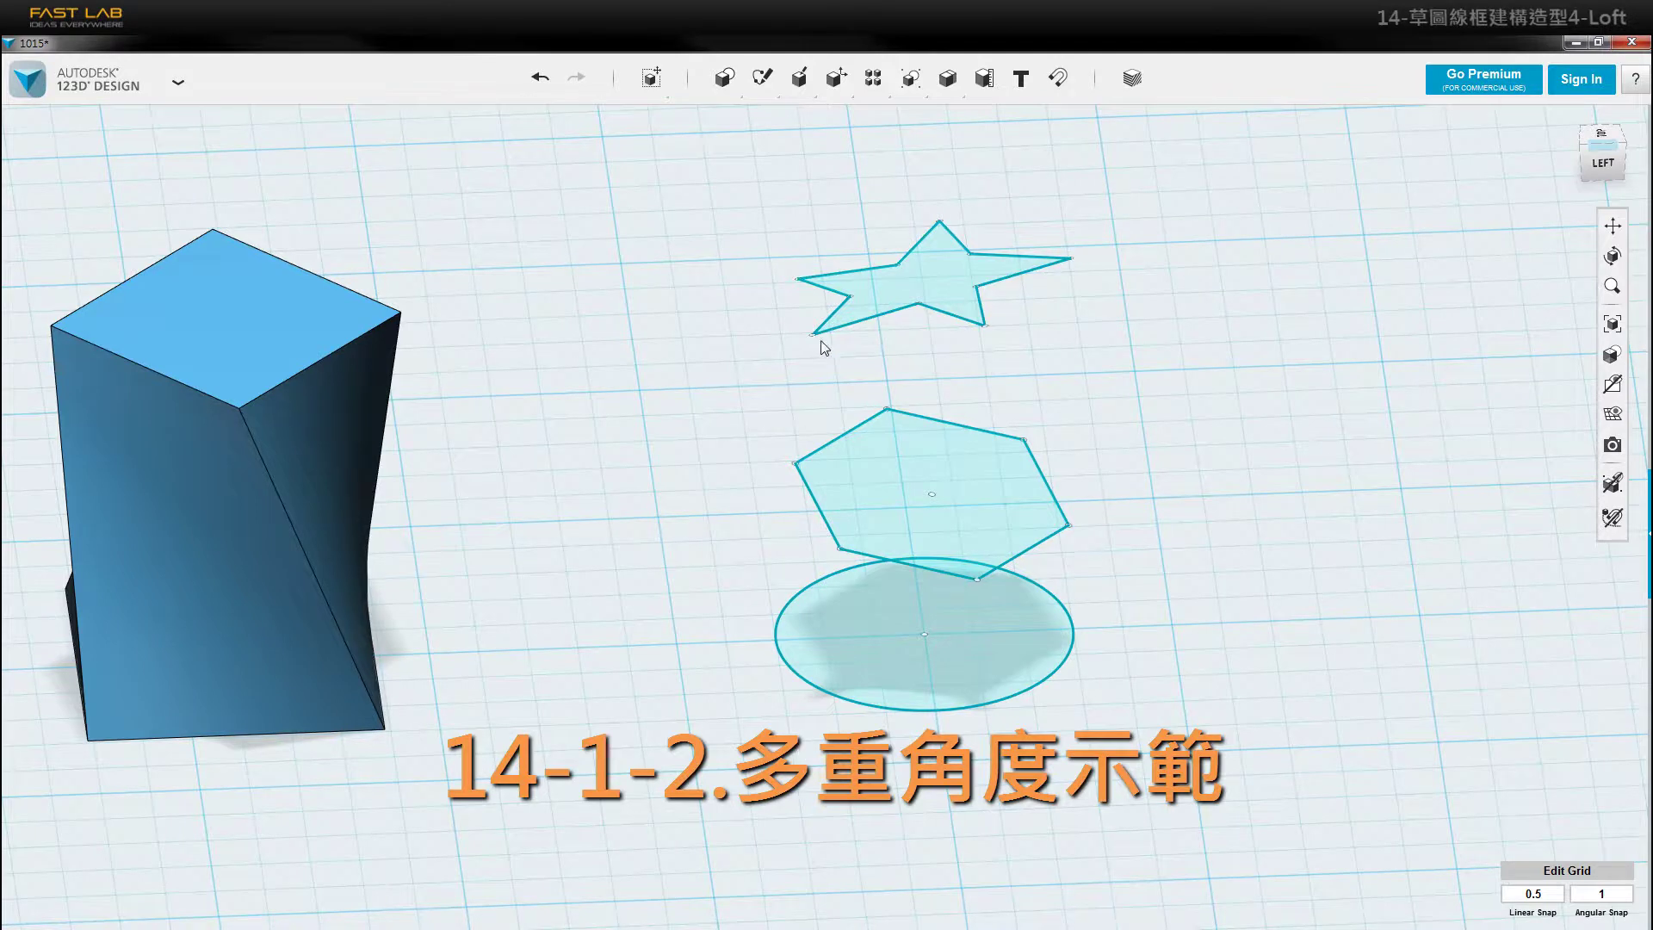
- Try to loft the star, circle and hexagon with the profiles picked in that order
{"action": "middle_click_drag", "start_coordinate": [867, 337], "coordinate": [853, 333]}
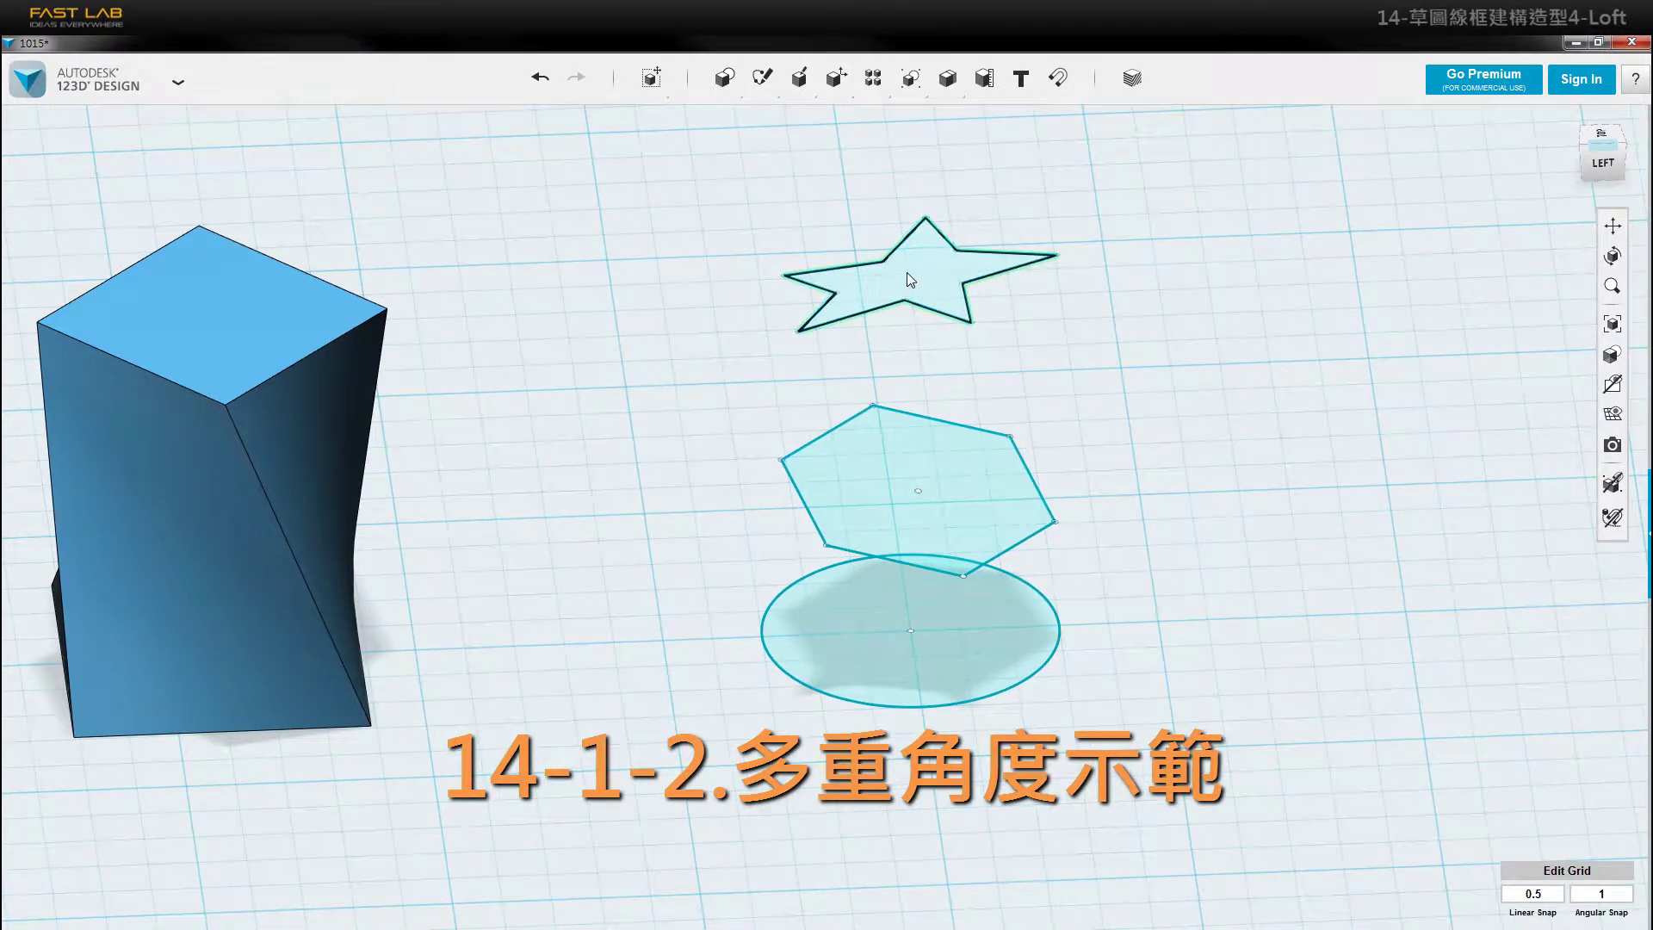
{"action": "left_click", "coordinate": [910, 280]}
{"action": "left_click", "coordinate": [885, 639], "text": "shift"}
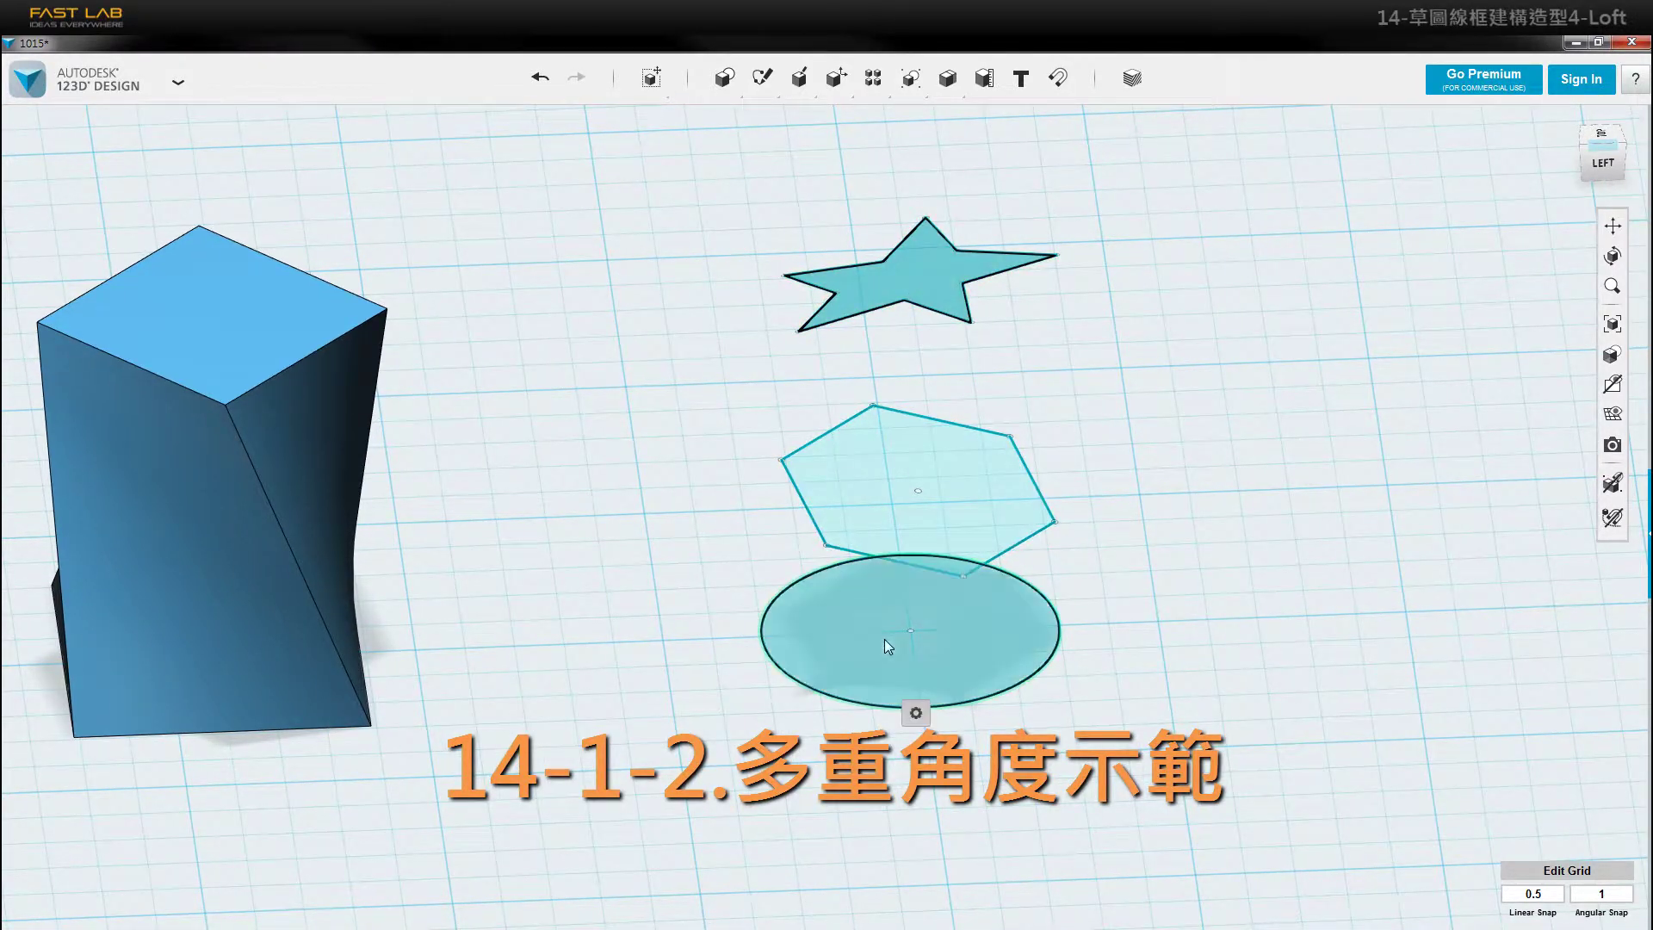
{"action": "left_click", "coordinate": [892, 501], "text": "shift"}
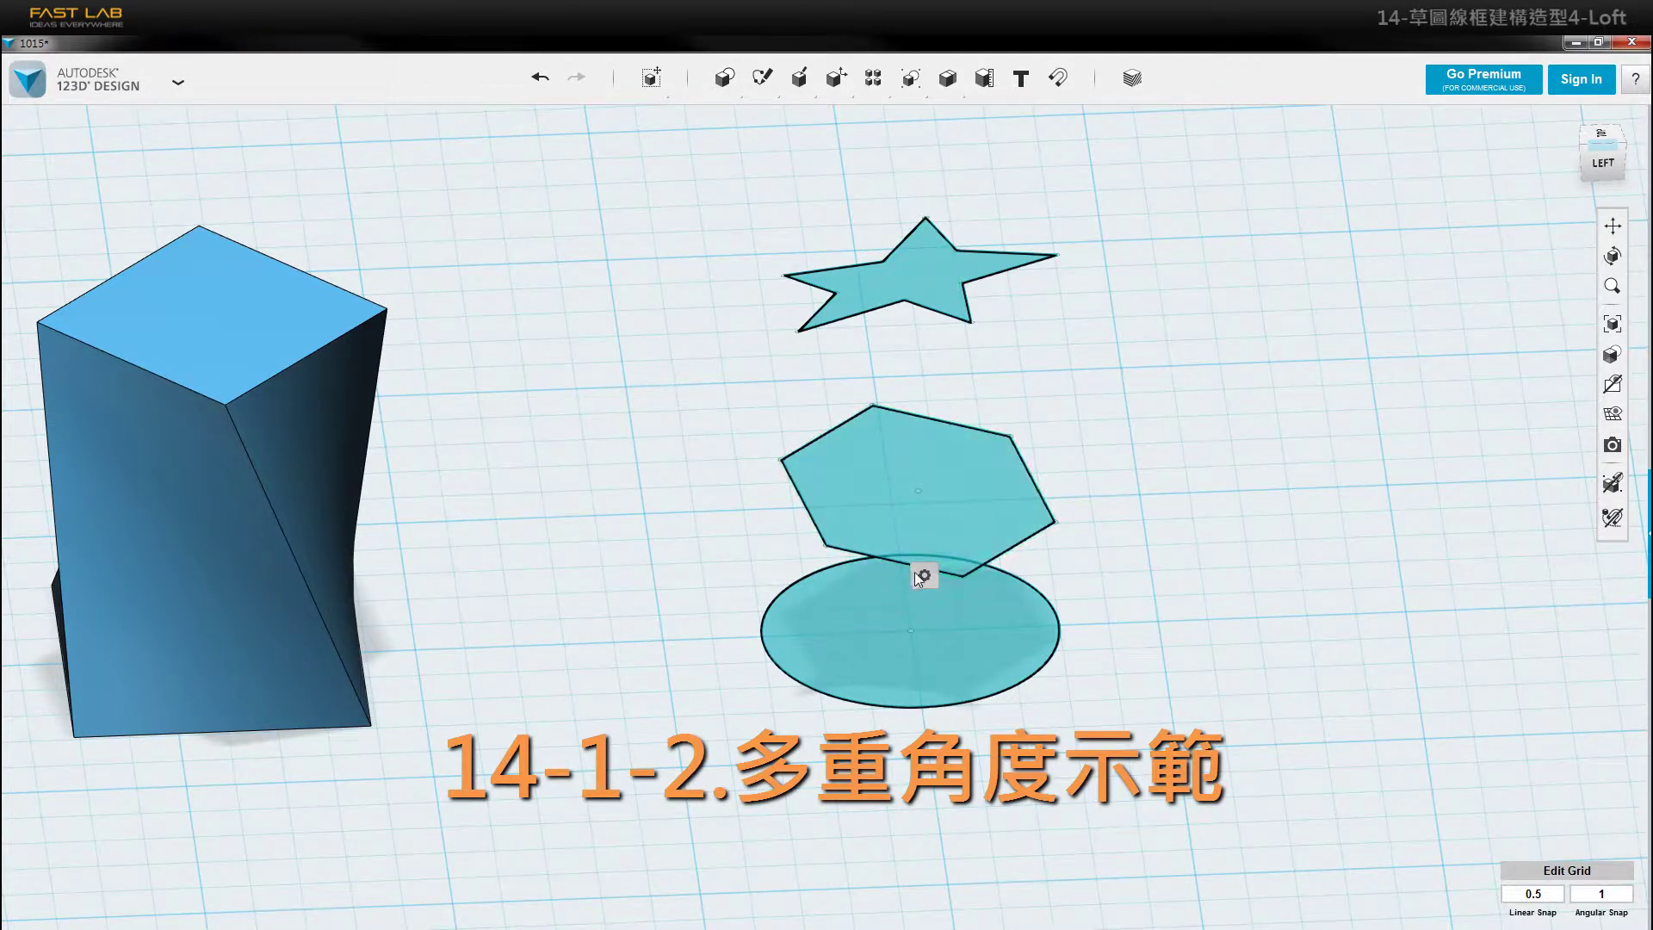
{"action": "mouse_move", "coordinate": [924, 576]}
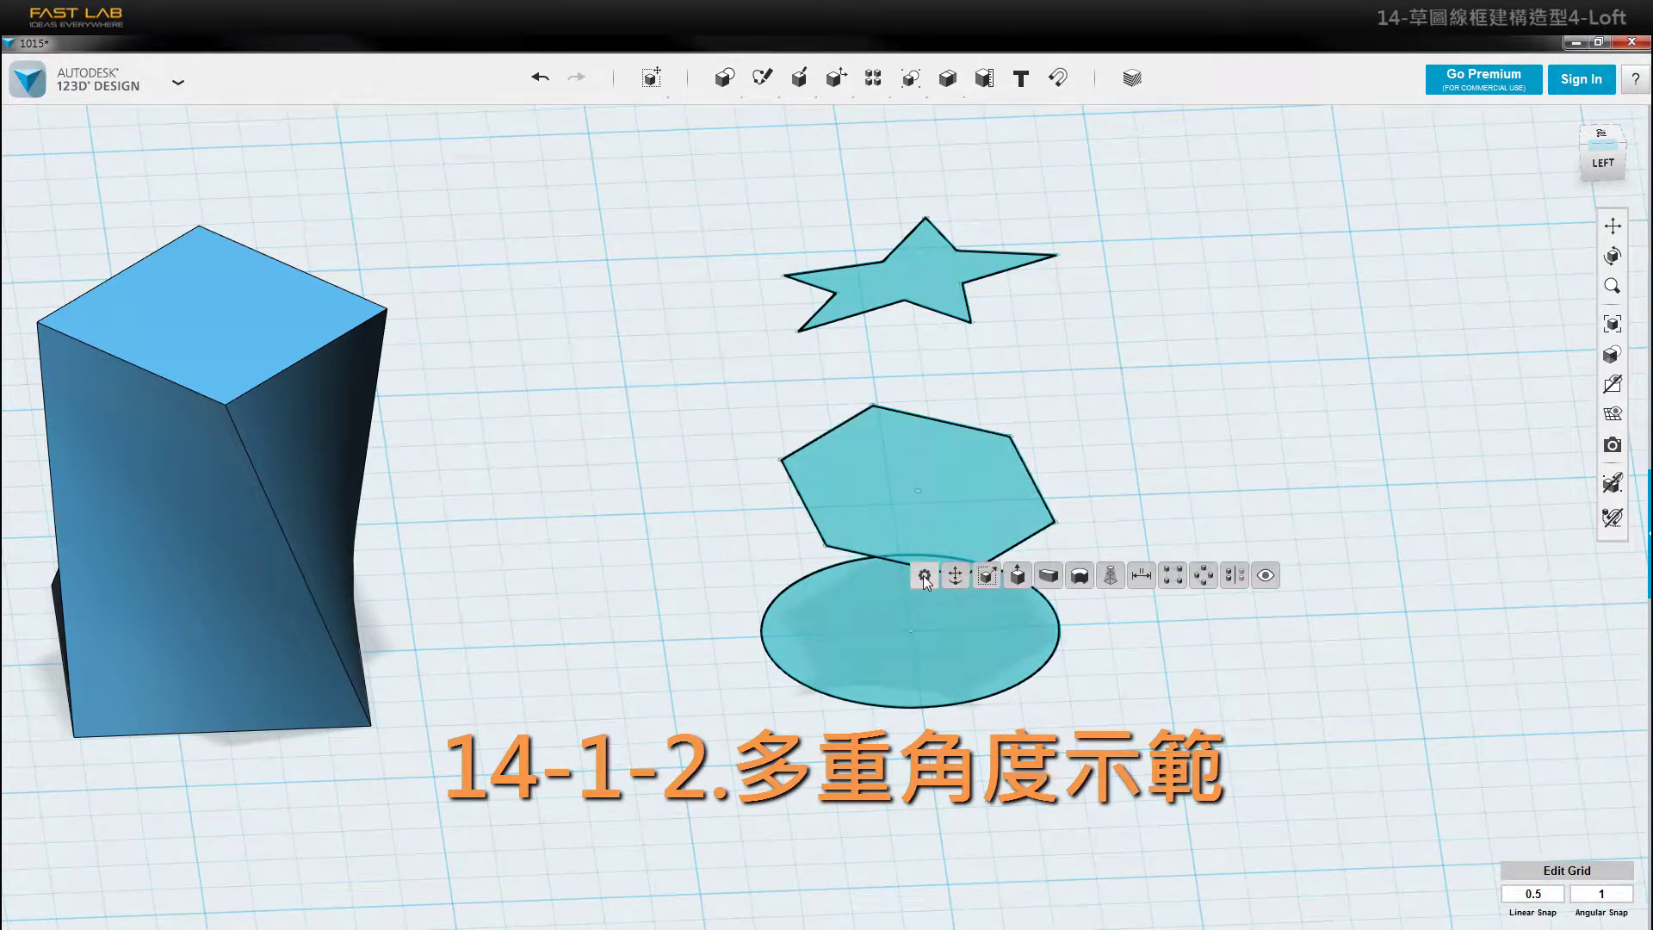
{"action": "left_click", "coordinate": [1109, 577]}
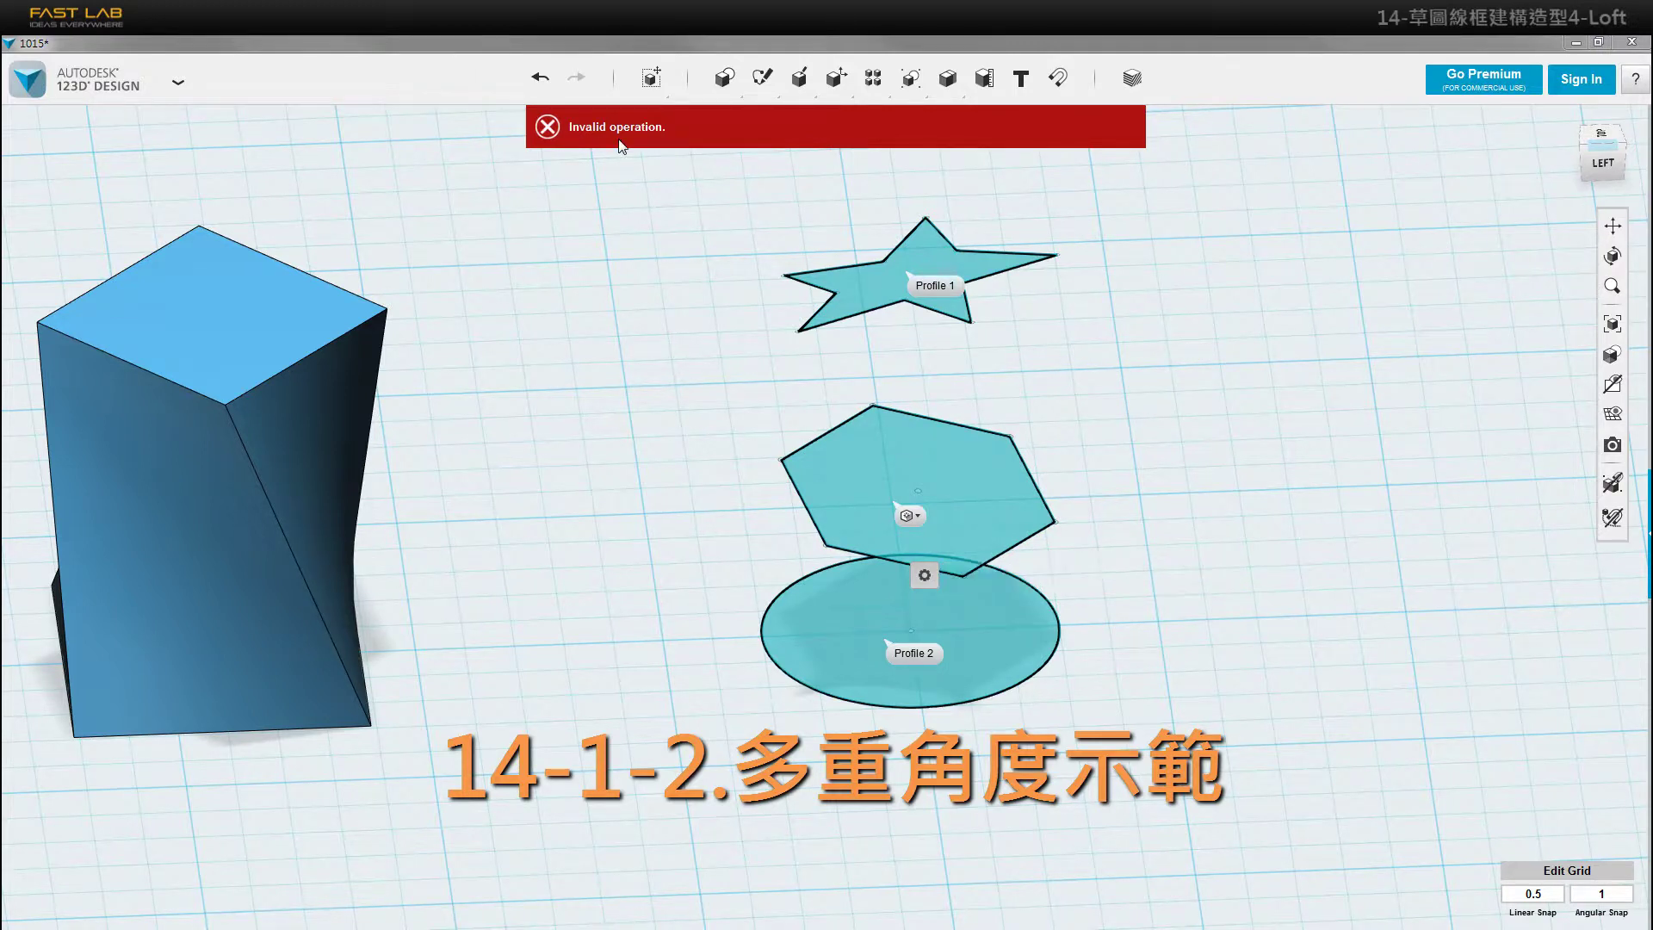
{"action": "left_click", "coordinate": [1205, 371]}
- Loft a solid through the circle, hexagon and star, picking the profiles in order from lowest to highest
{"action": "left_click", "coordinate": [916, 277]}
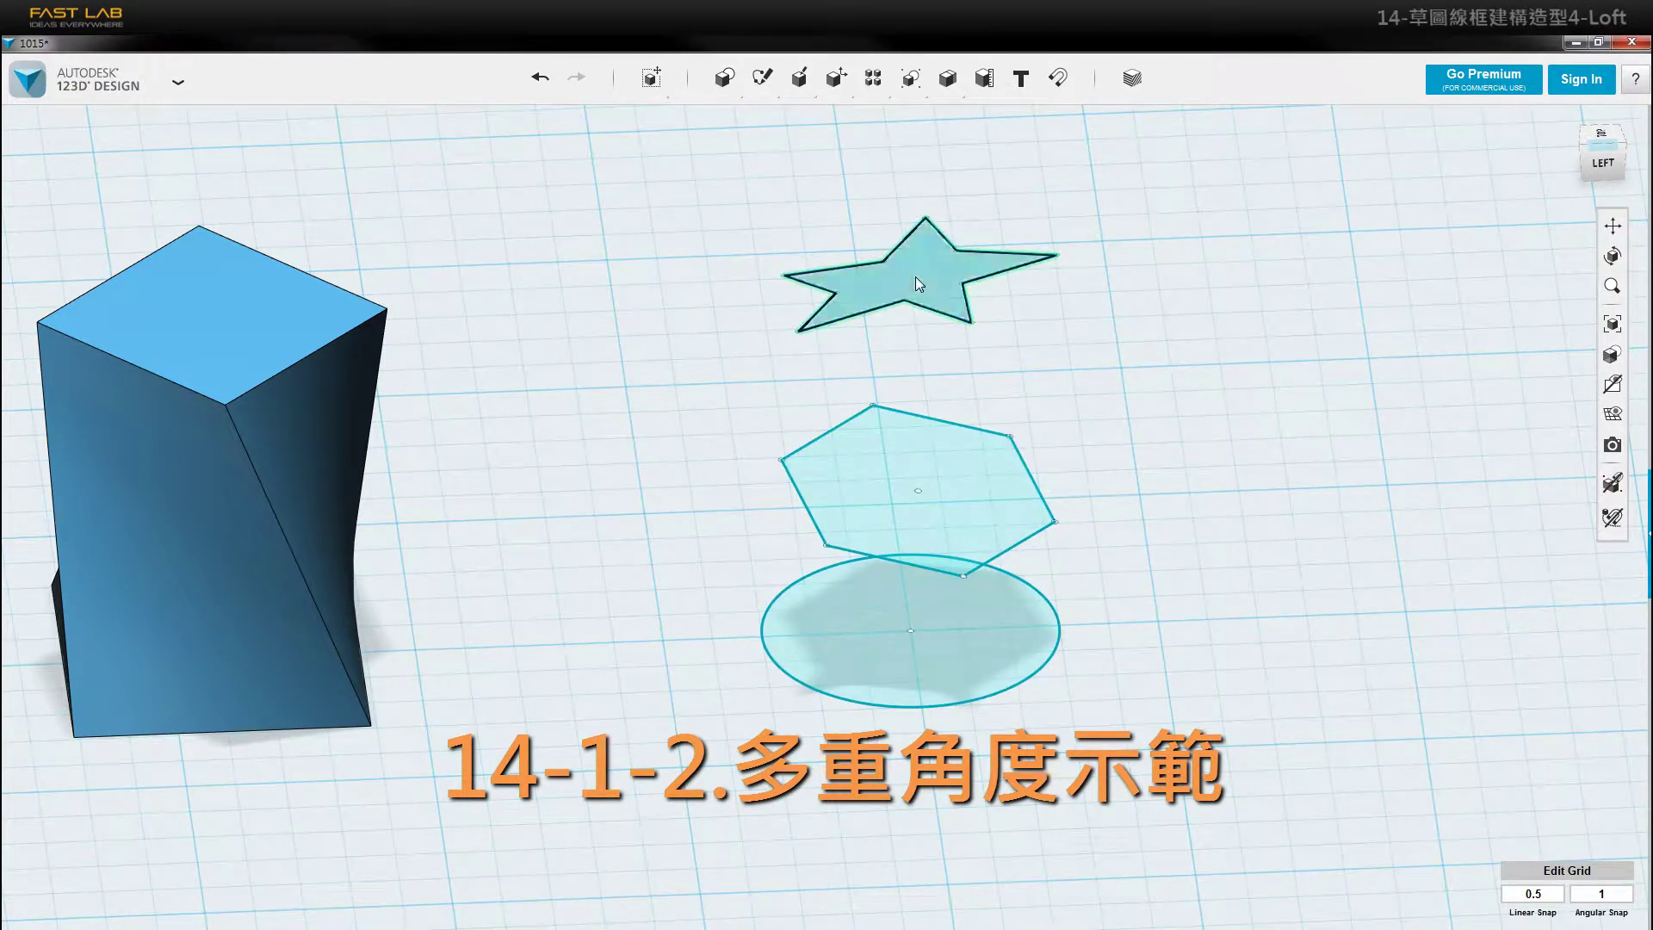
{"action": "left_click", "coordinate": [863, 643]}
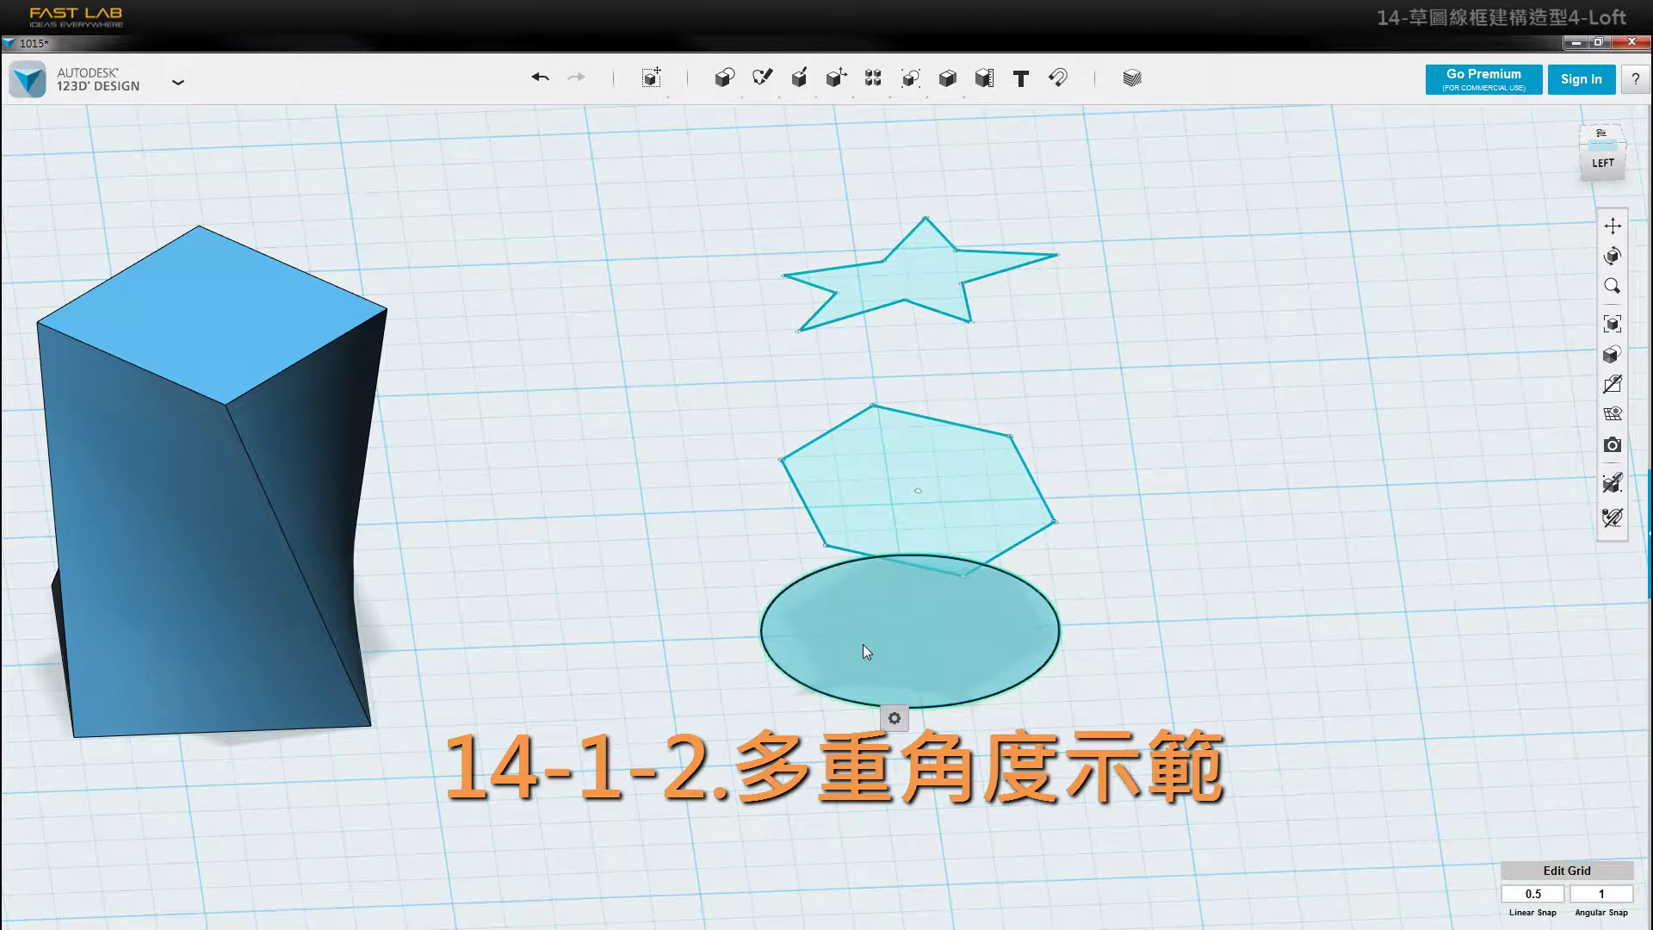
{"action": "left_click", "coordinate": [859, 475], "text": "shift"}
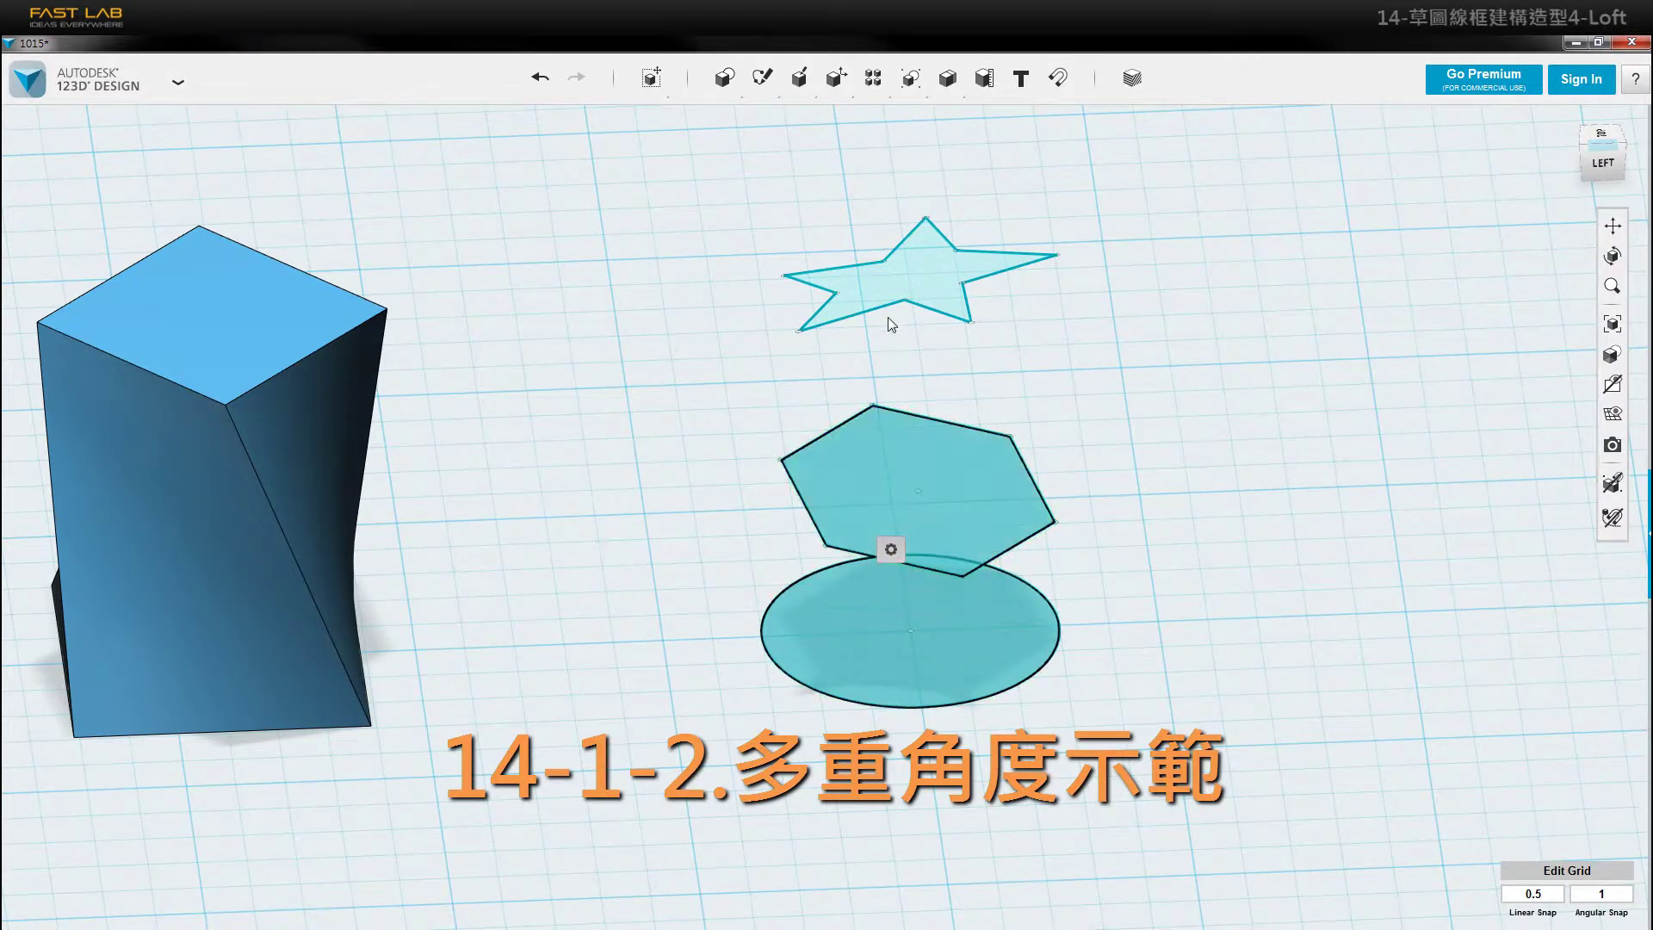
{"action": "left_click", "coordinate": [928, 276], "text": "shift"}
{"action": "mouse_move", "coordinate": [953, 354]}
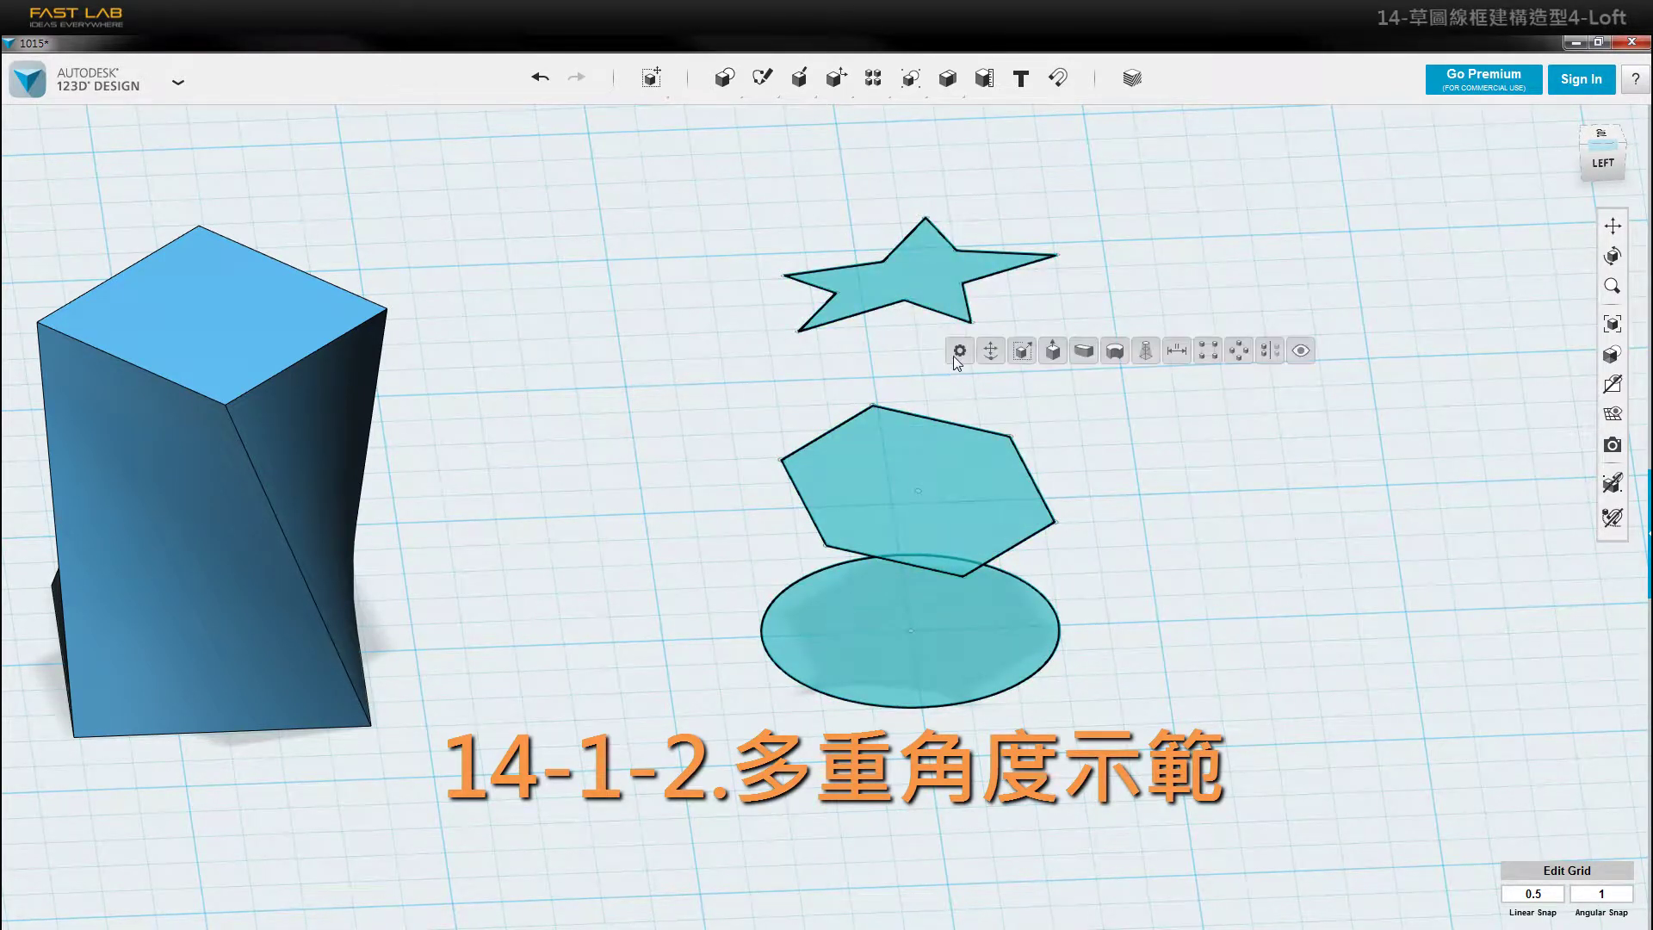
{"action": "left_click", "coordinate": [1145, 350]}
{"action": "mouse_move", "coordinate": [1039, 509]}
{"action": "right_mouse_down"}
{"action": "mouse_move", "coordinate": [1081, 509]}
{"action": "mouse_move", "coordinate": [1021, 528]}
{"action": "right_mouse_up"}
{"action": "left_click", "coordinate": [1202, 571]}
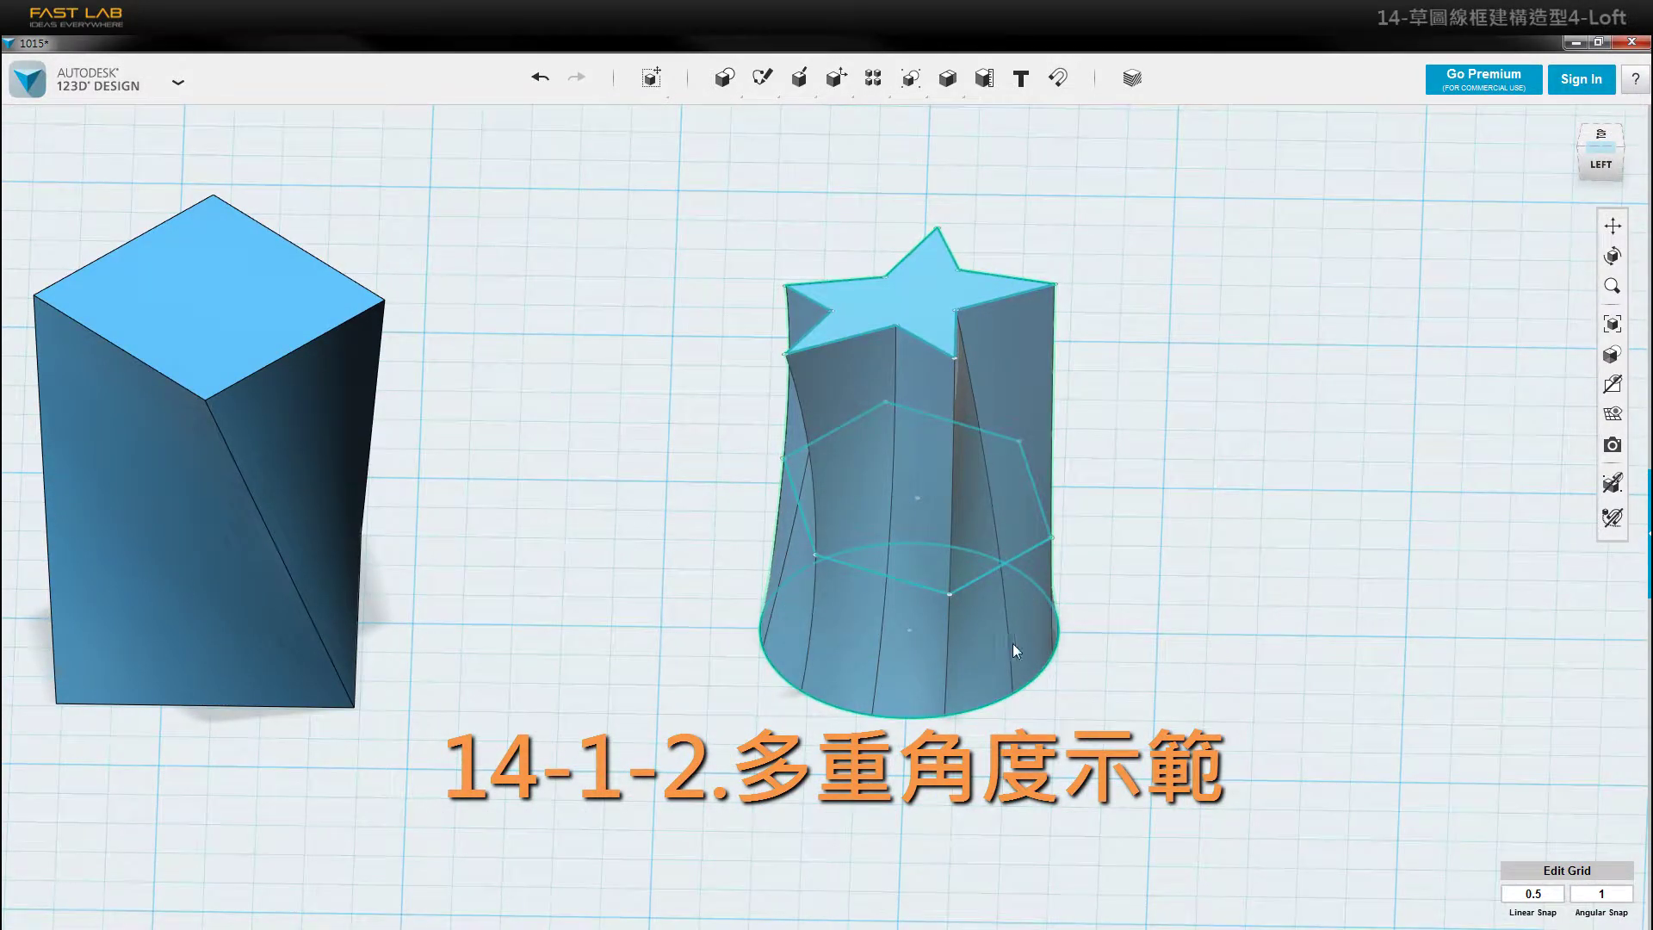
- Move the lofted star-topped solid clear of its three sketches and inspect its shape from several sides
{"action": "left_click_drag", "start_coordinate": [976, 661], "coordinate": [1485, 736]}
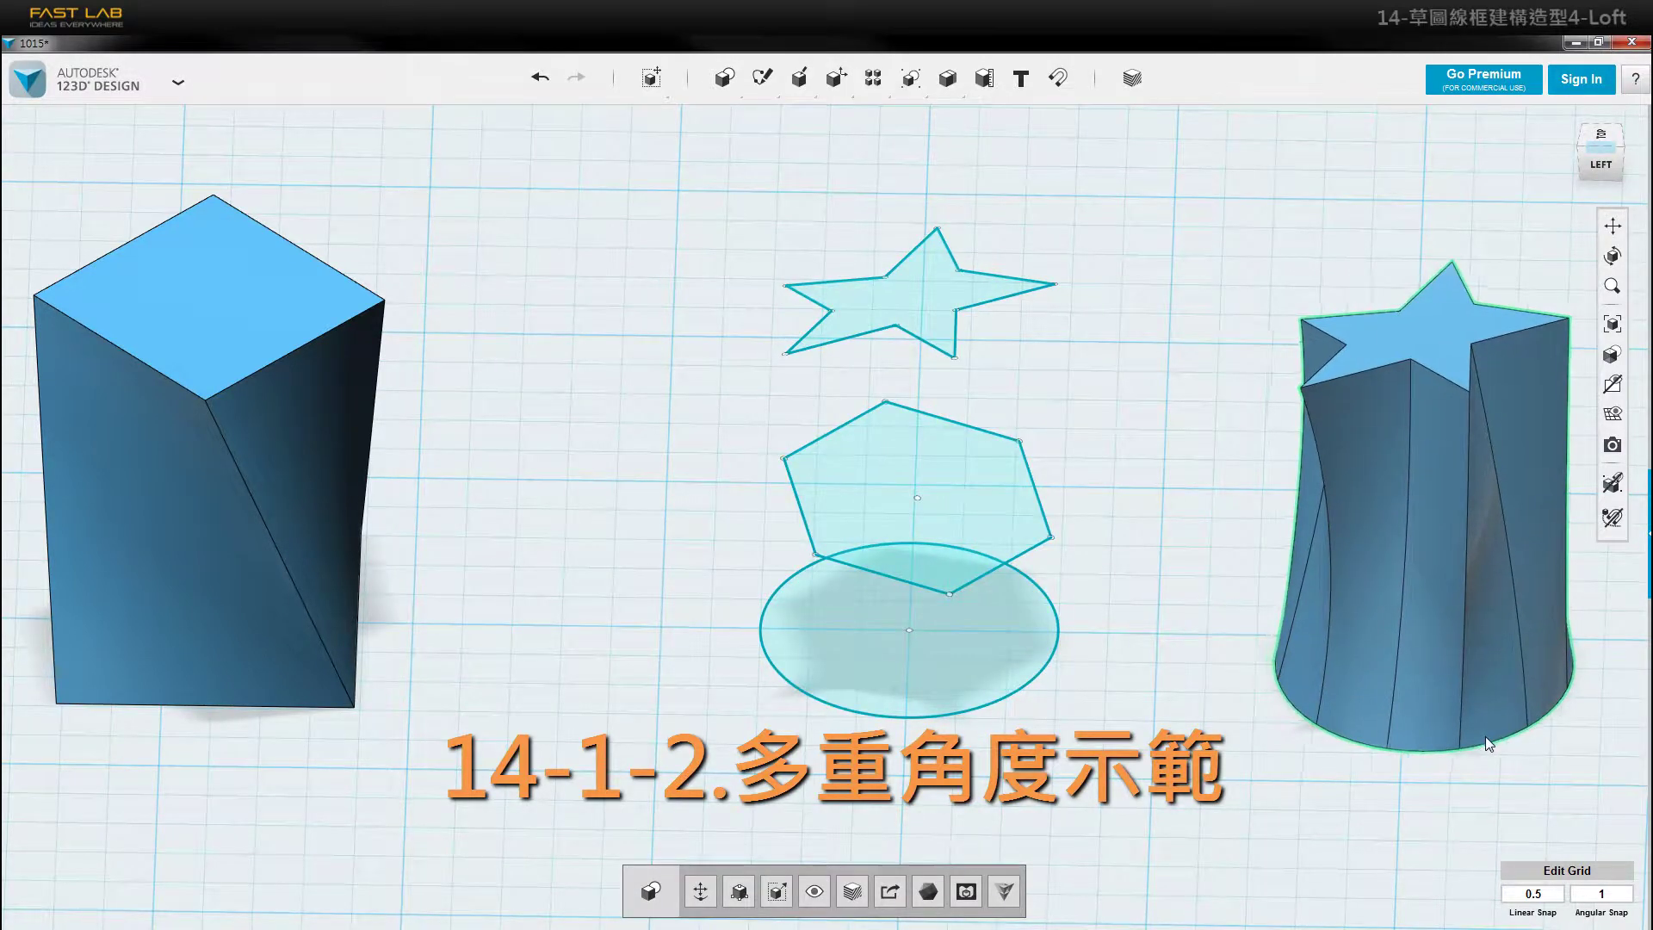
{"action": "middle_click_drag", "start_coordinate": [1096, 553], "coordinate": [868, 558]}
{"action": "right_click_drag", "start_coordinate": [1027, 471], "coordinate": [537, 220]}
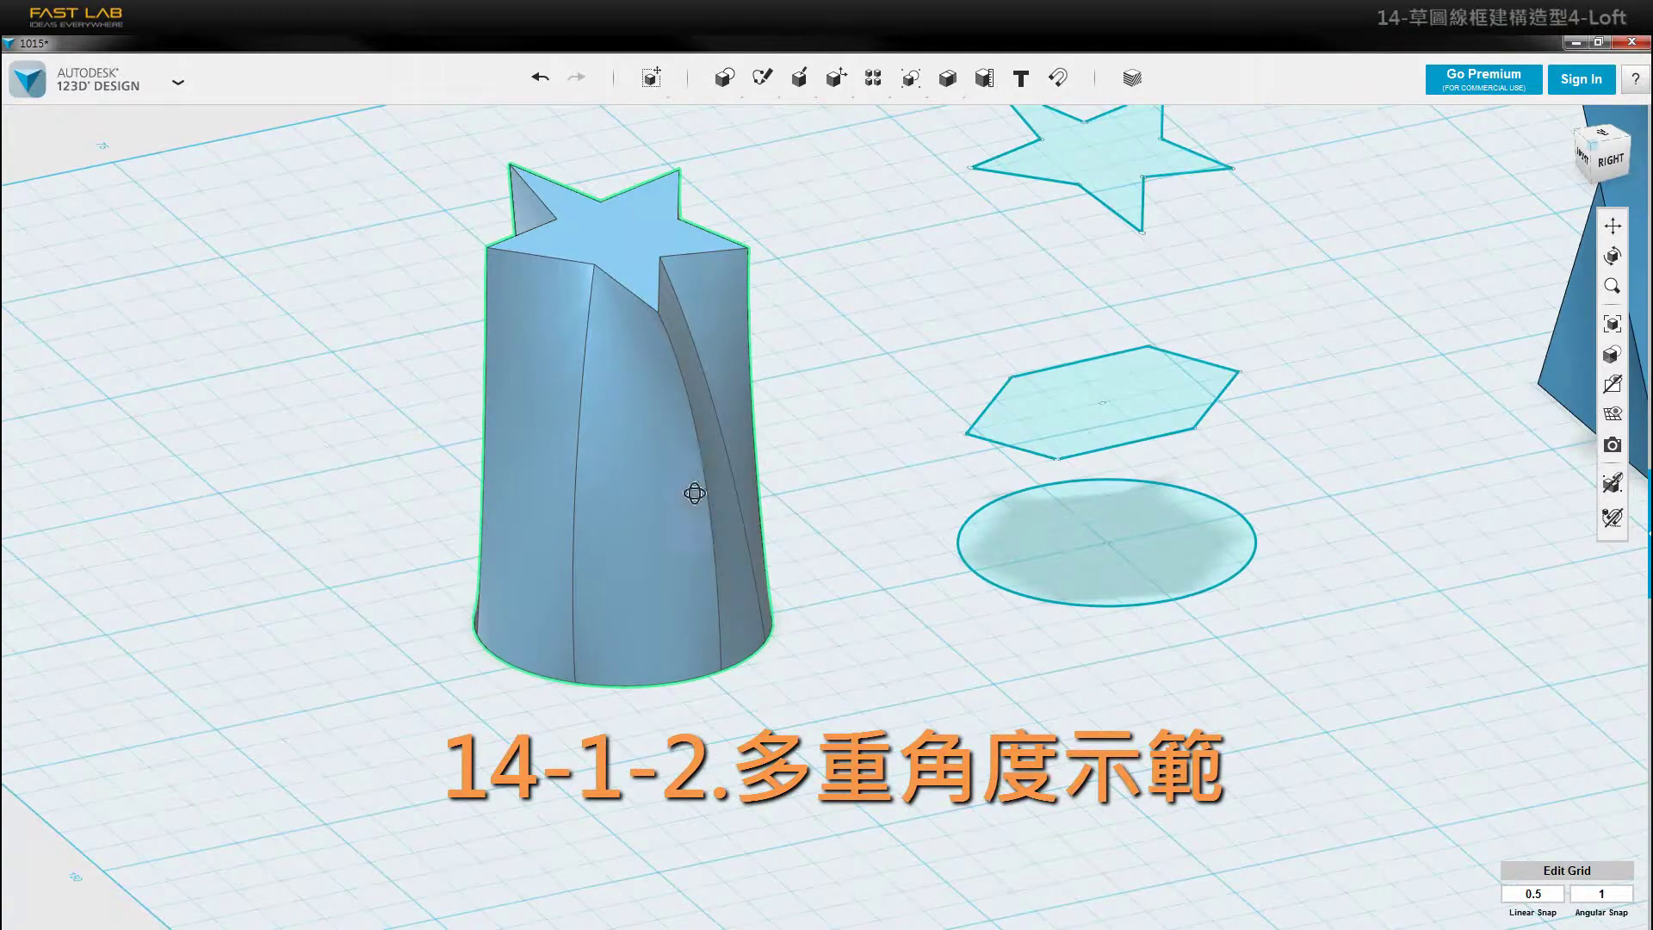
{"action": "right_click_drag", "start_coordinate": [694, 493], "coordinate": [954, 507]}
{"action": "right_click_drag", "start_coordinate": [1026, 299], "coordinate": [973, 568]}
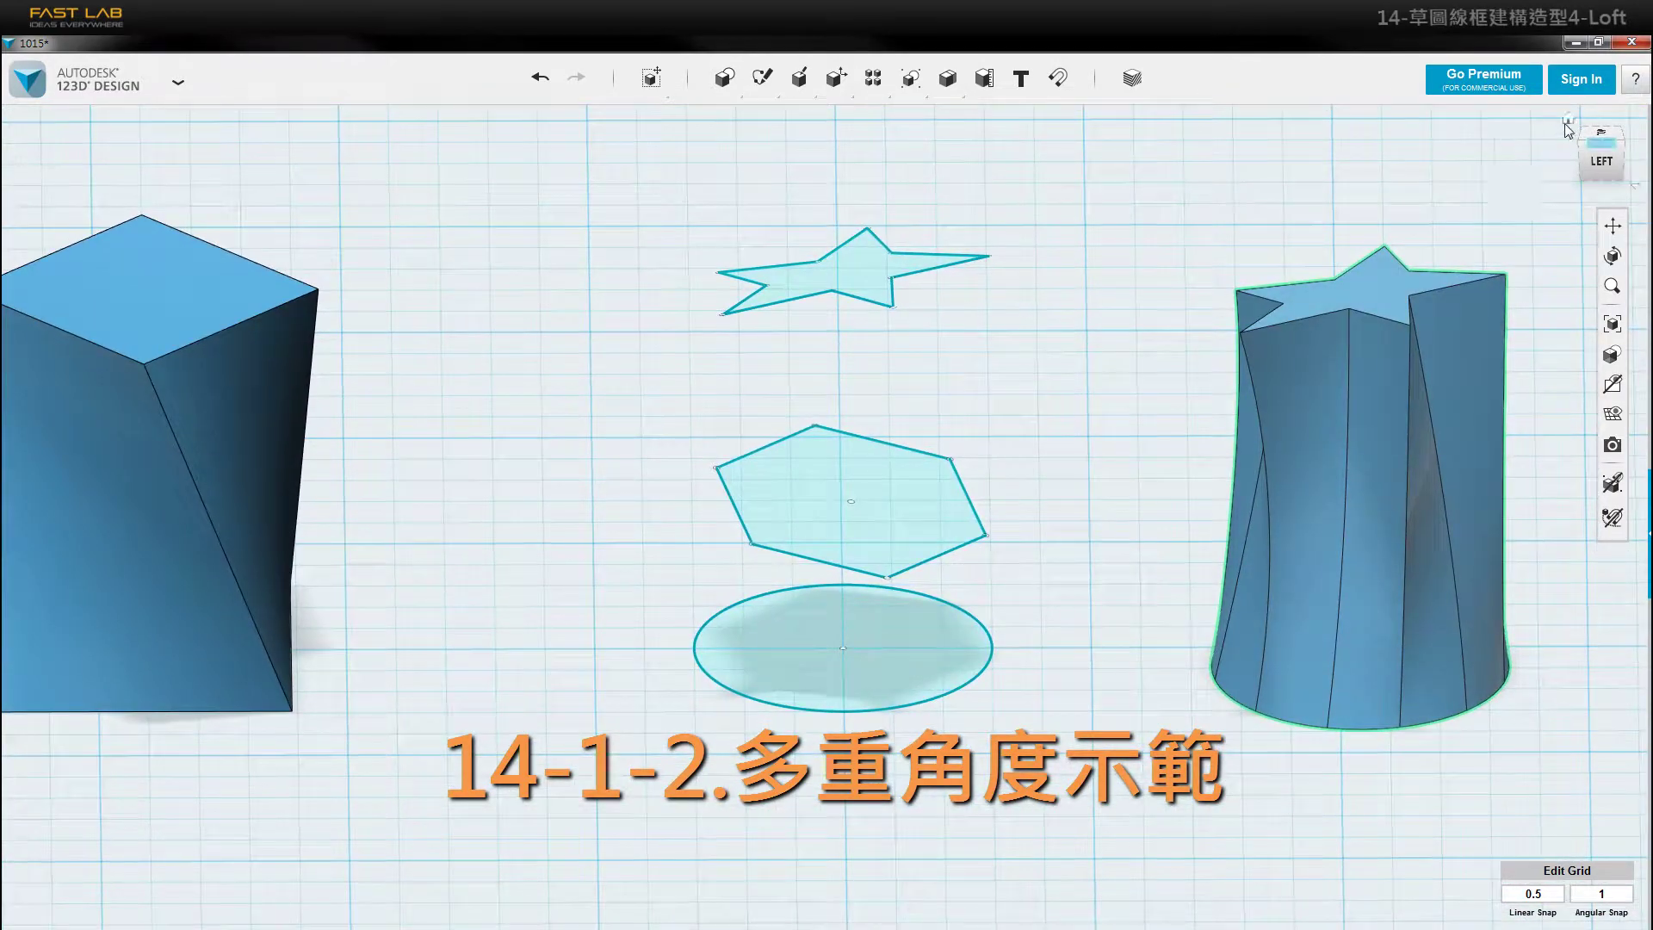
- Delete both lofted solids together with the circle, hexagon and star sketches to empty the grid
{"action": "left_click", "coordinate": [1567, 120]}
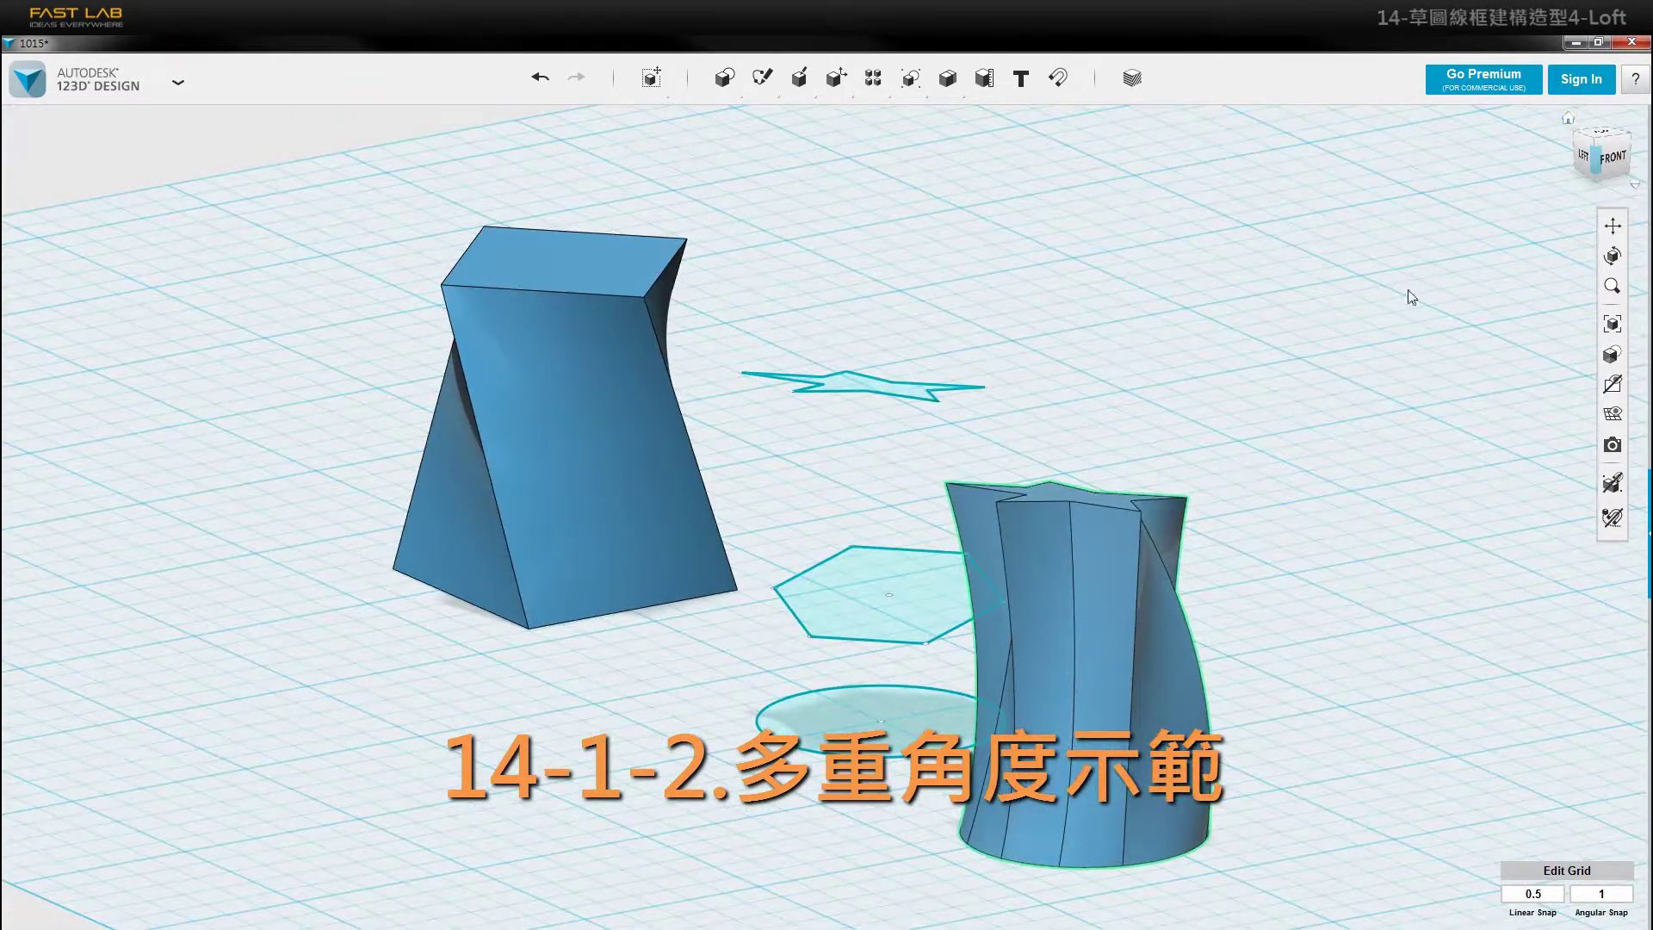
{"action": "right_click_drag", "start_coordinate": [1329, 346], "coordinate": [1213, 360]}
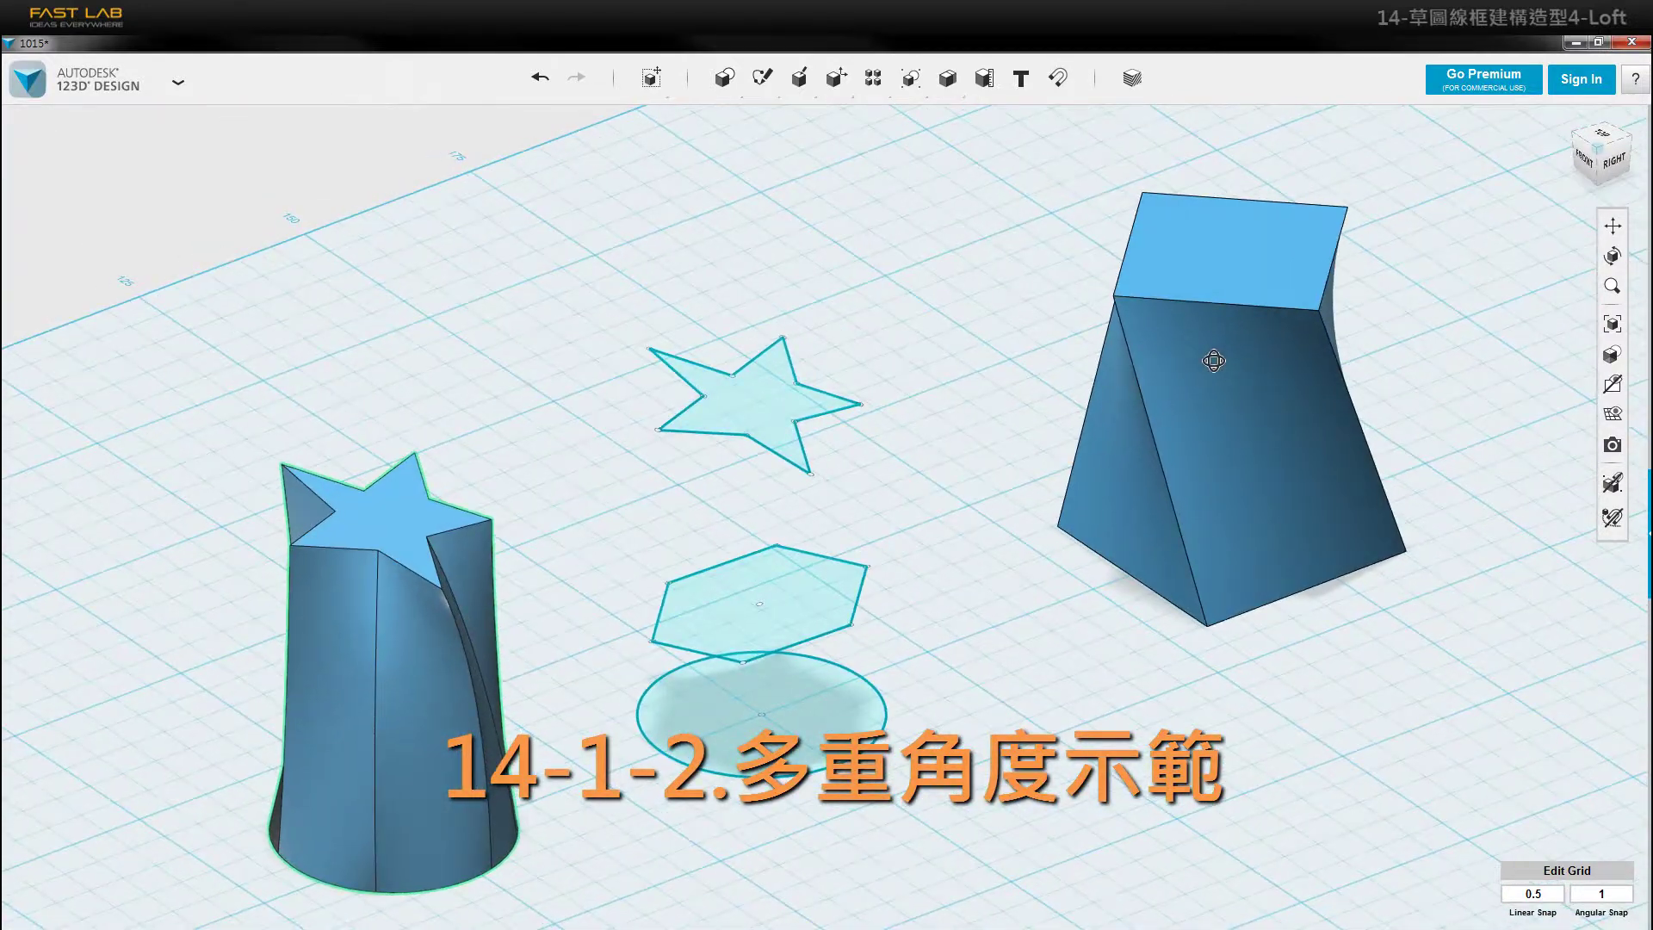
{"action": "middle_click_drag", "start_coordinate": [1217, 361], "coordinate": [1239, 340]}
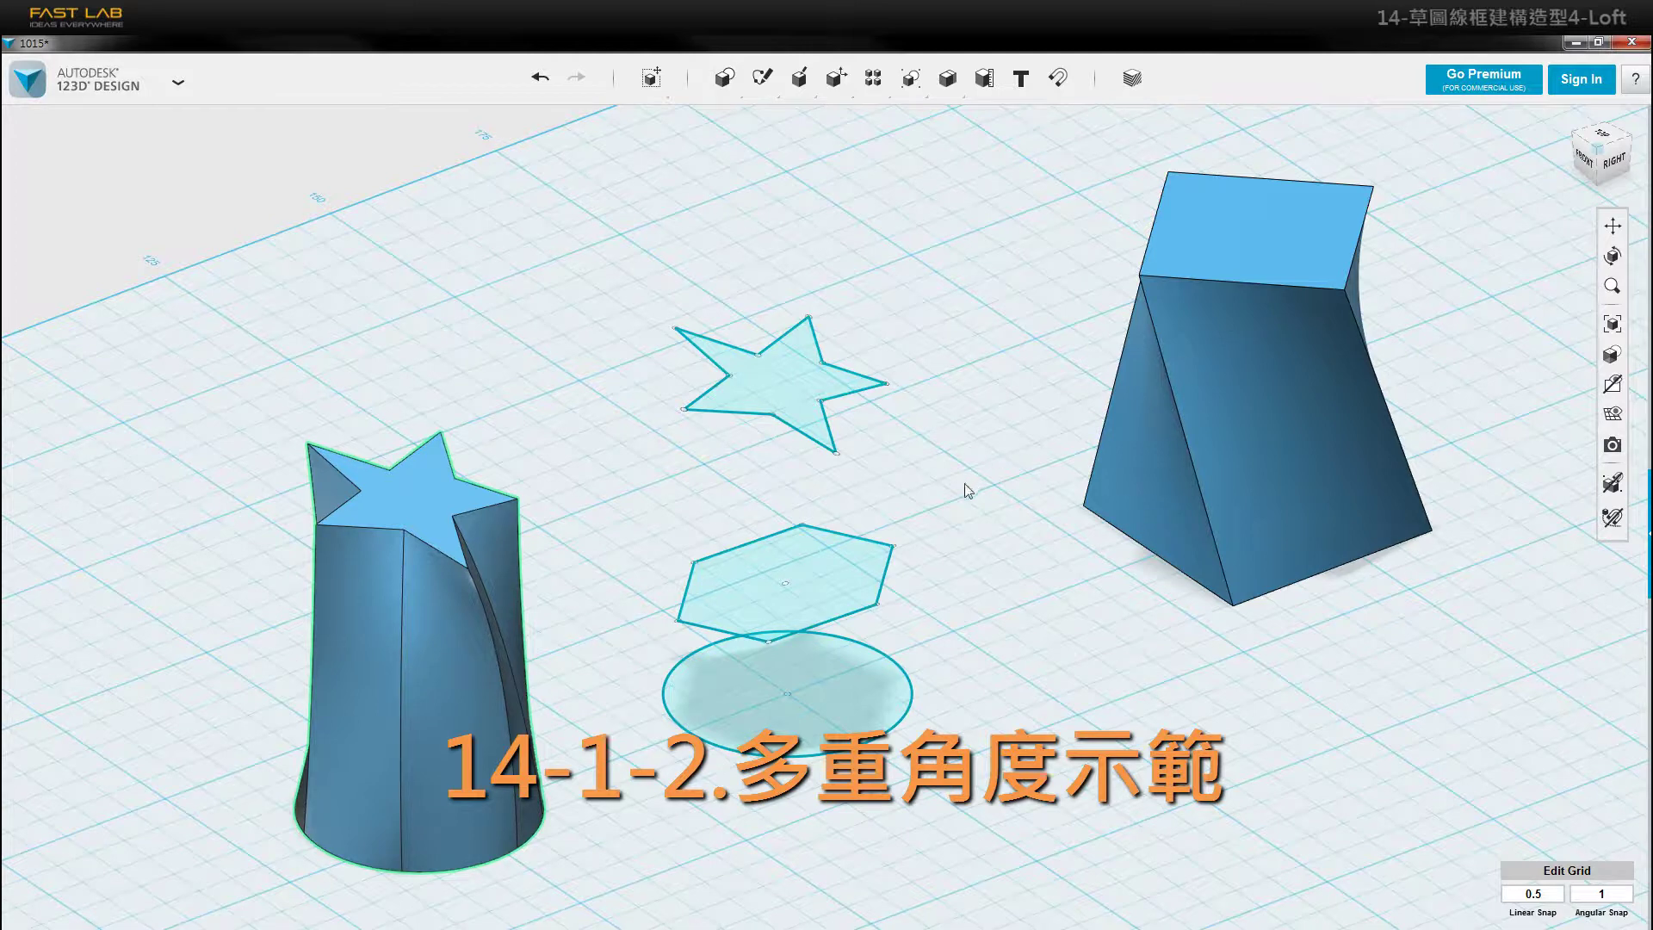
{"action": "scroll", "coordinate": [949, 465], "scroll_direction": "down", "scroll_amount": 5}
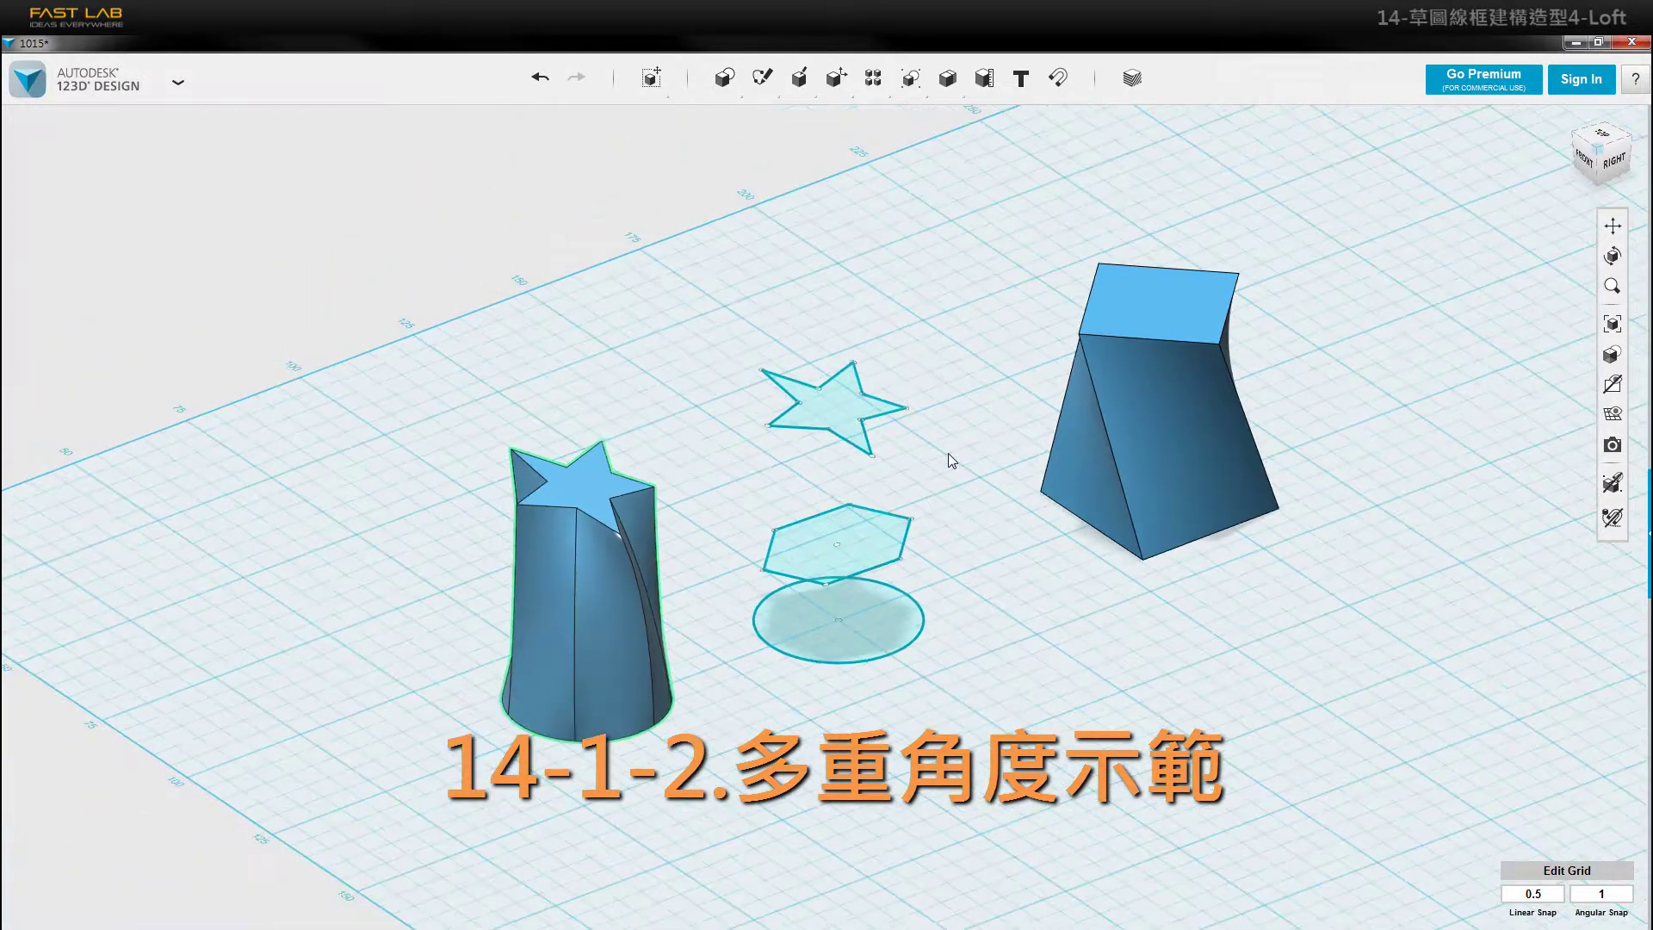
{"action": "right_click_drag", "start_coordinate": [973, 470], "coordinate": [919, 501]}
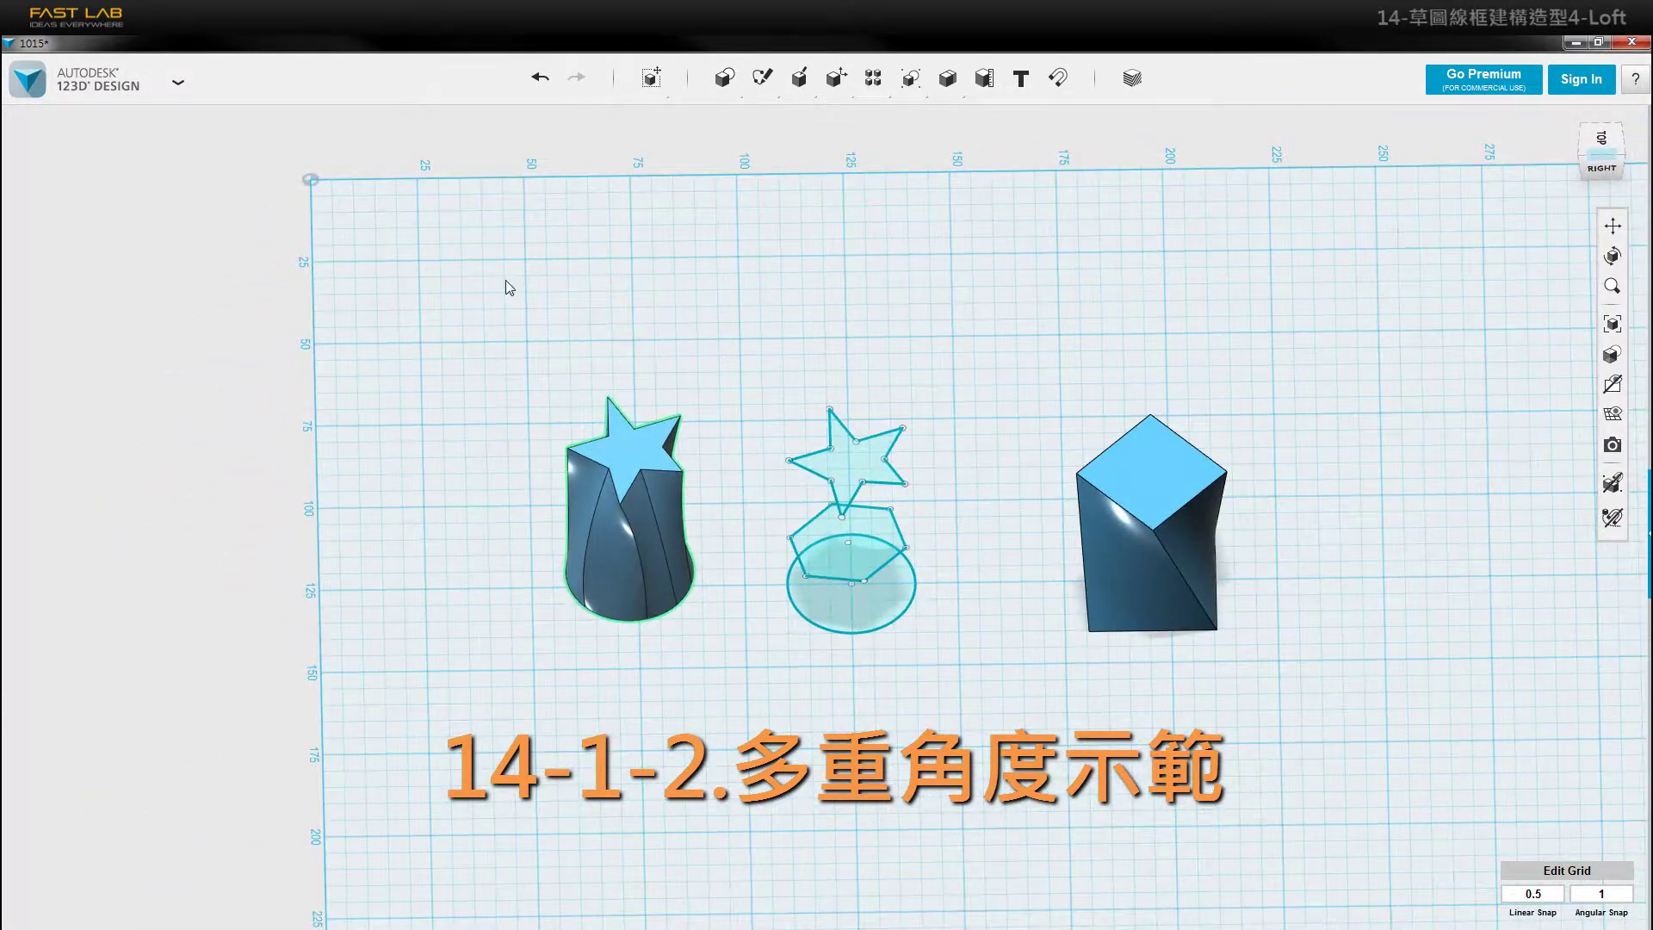
{"action": "left_click_drag", "start_coordinate": [506, 279], "coordinate": [1352, 729]}
{"action": "key", "text": "Delete"}
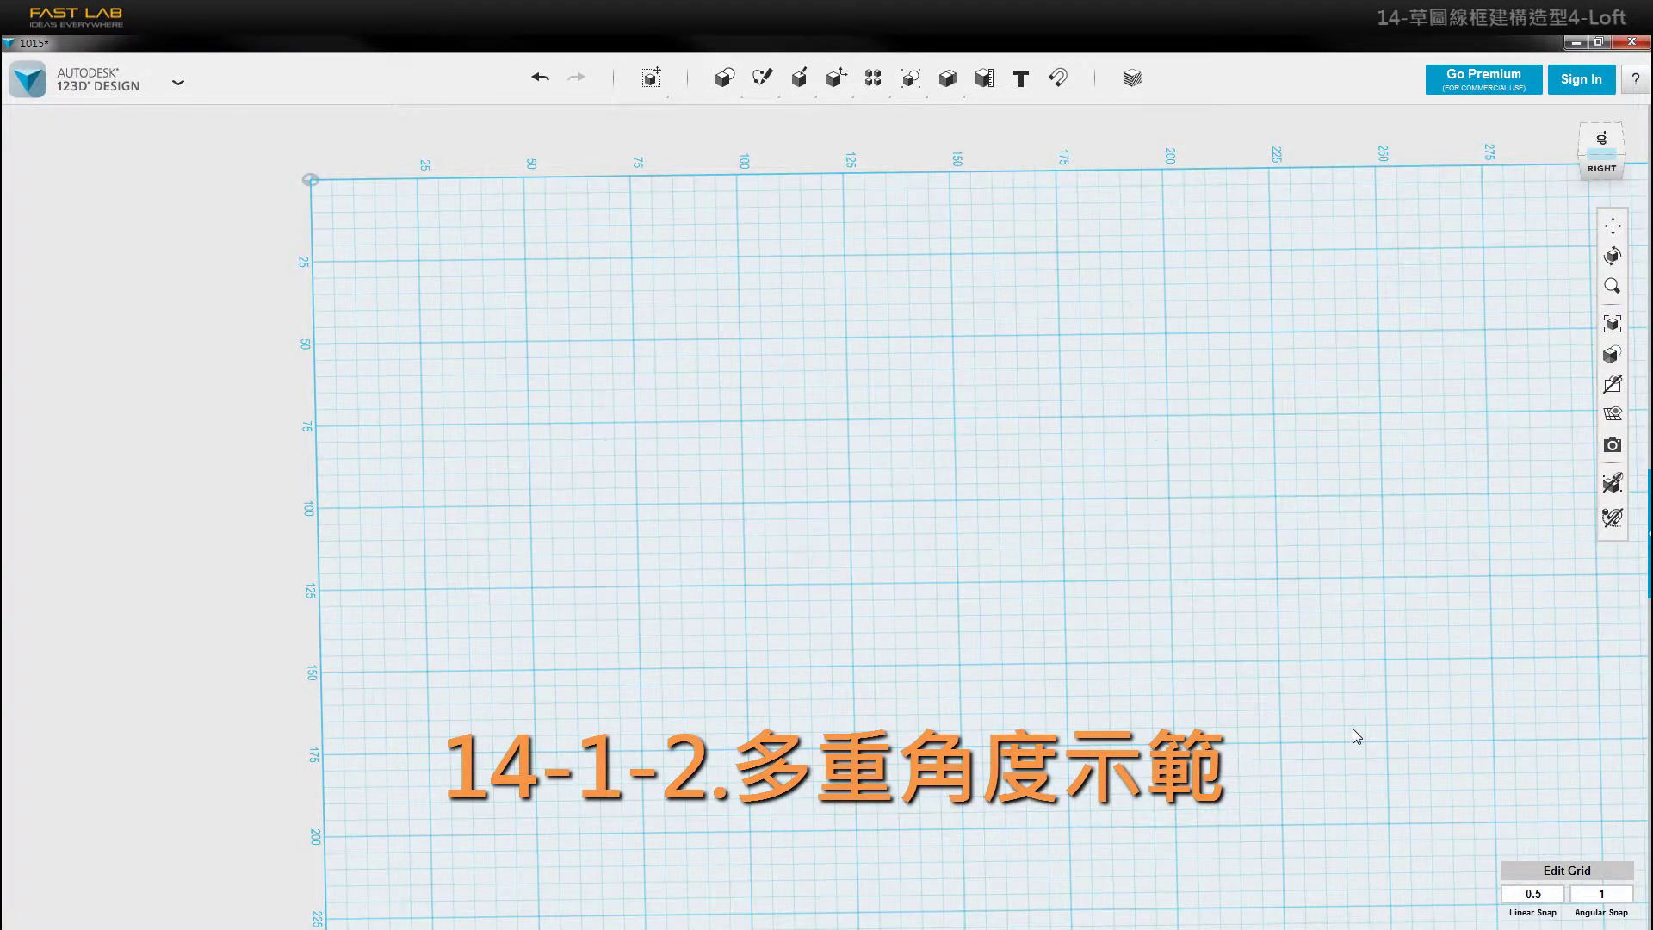
- Show the hidden sketches prepared on the grid
{"action": "mouse_move", "coordinate": [1611, 354]}
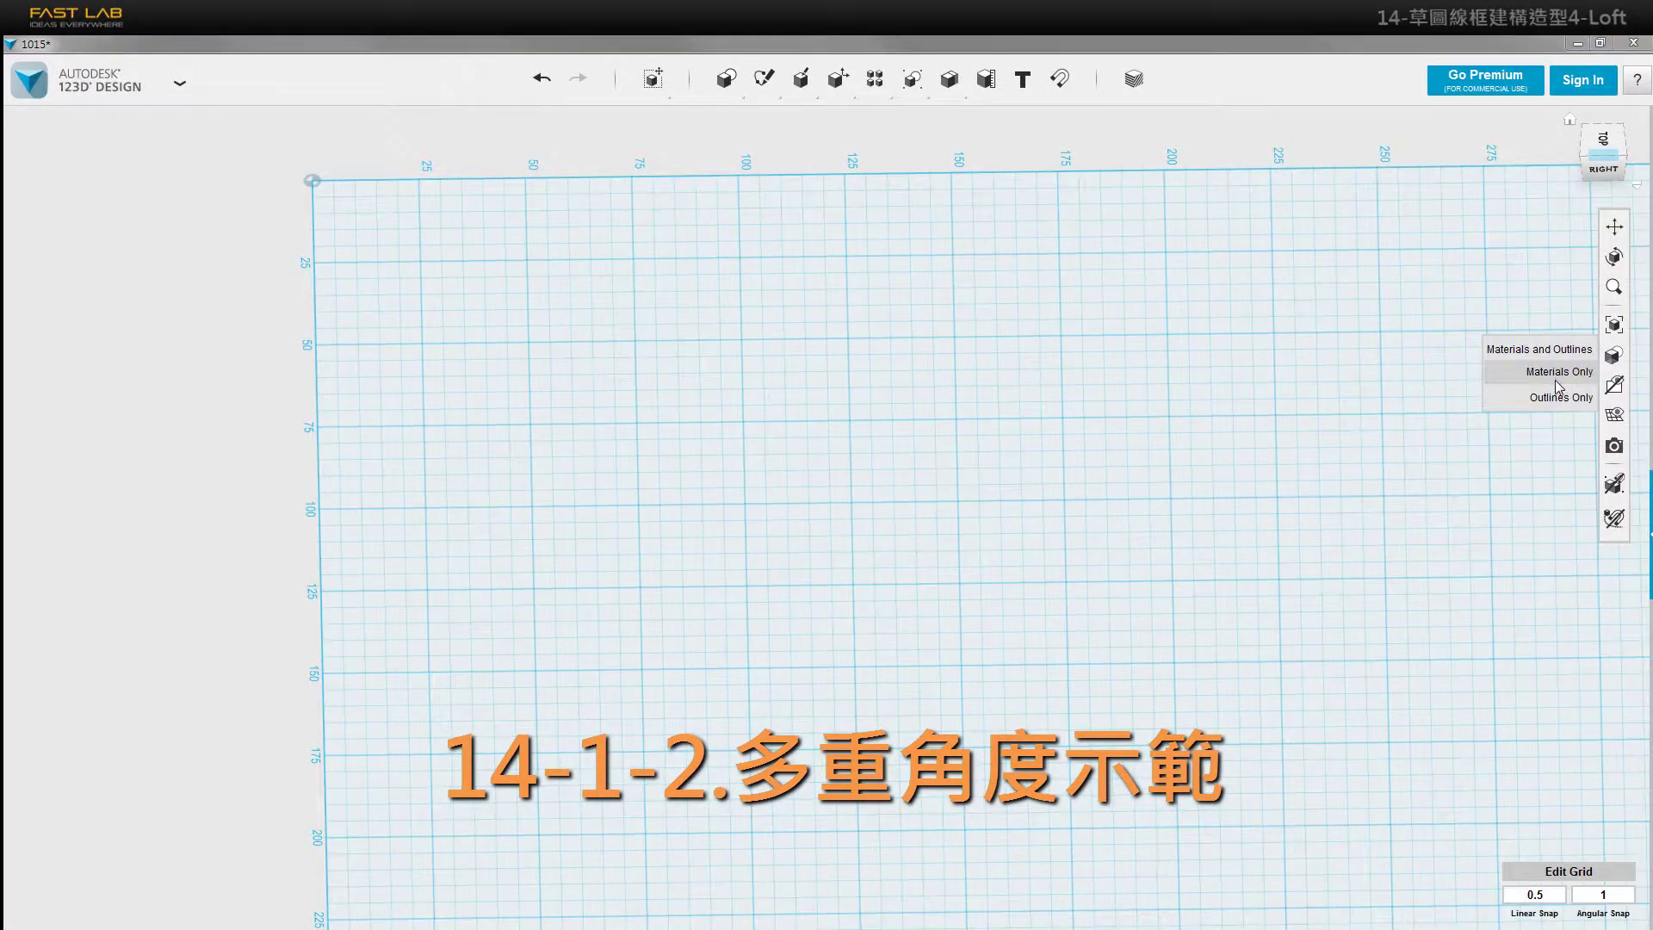
{"action": "mouse_move", "coordinate": [1610, 386]}
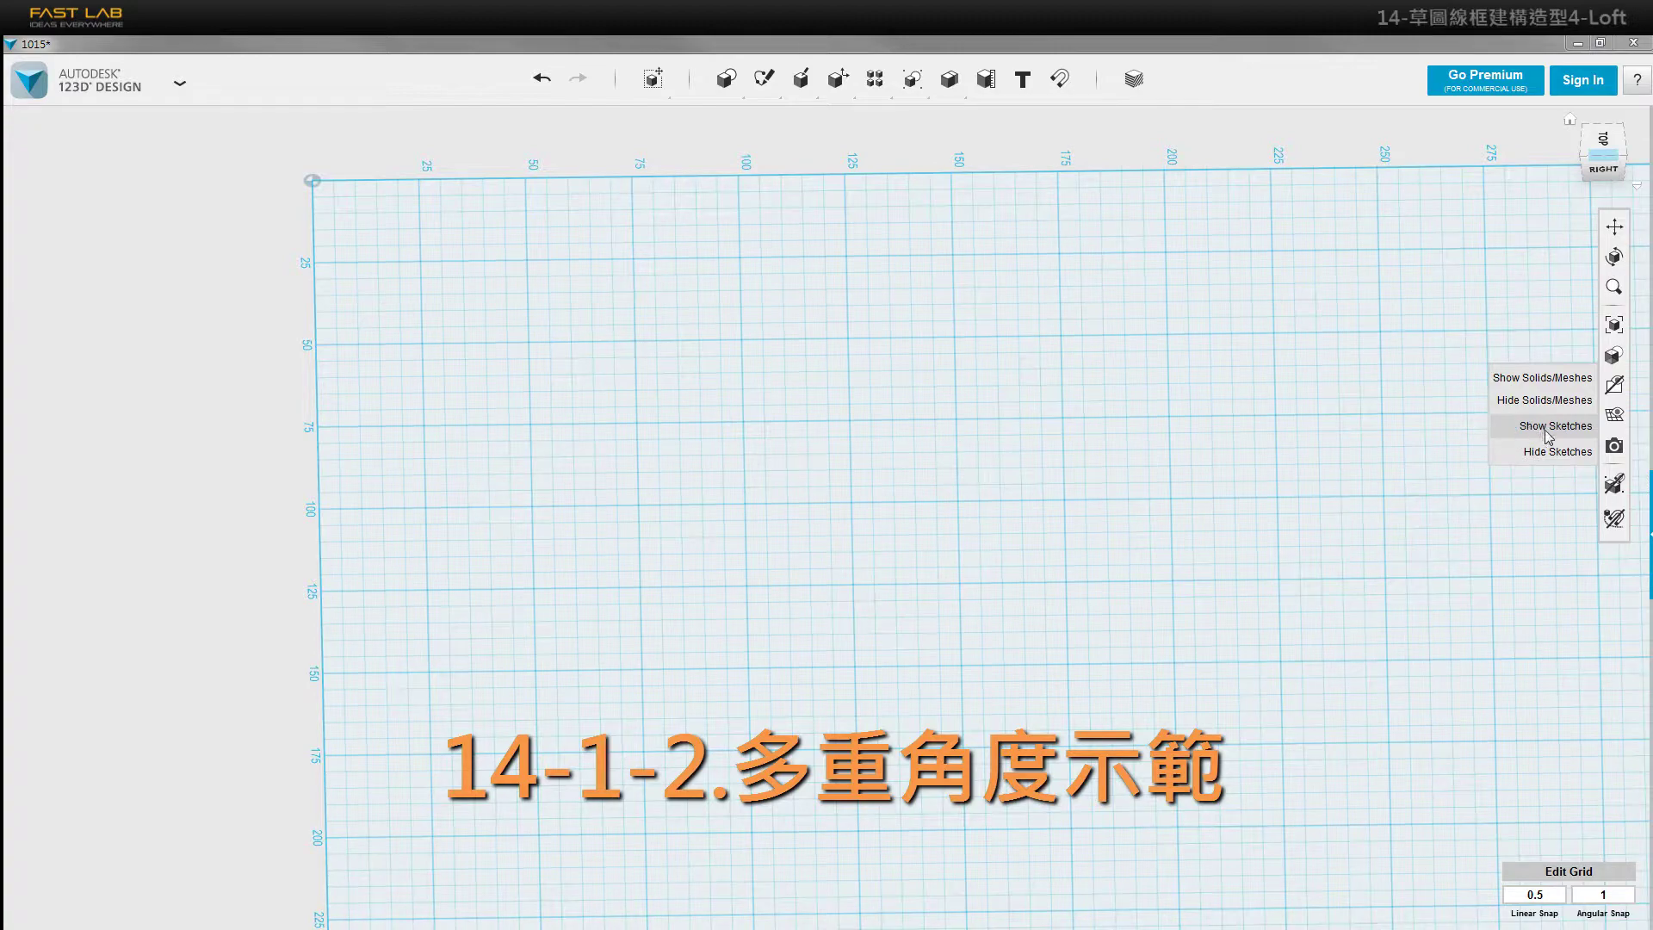
{"action": "left_click", "coordinate": [1522, 426]}
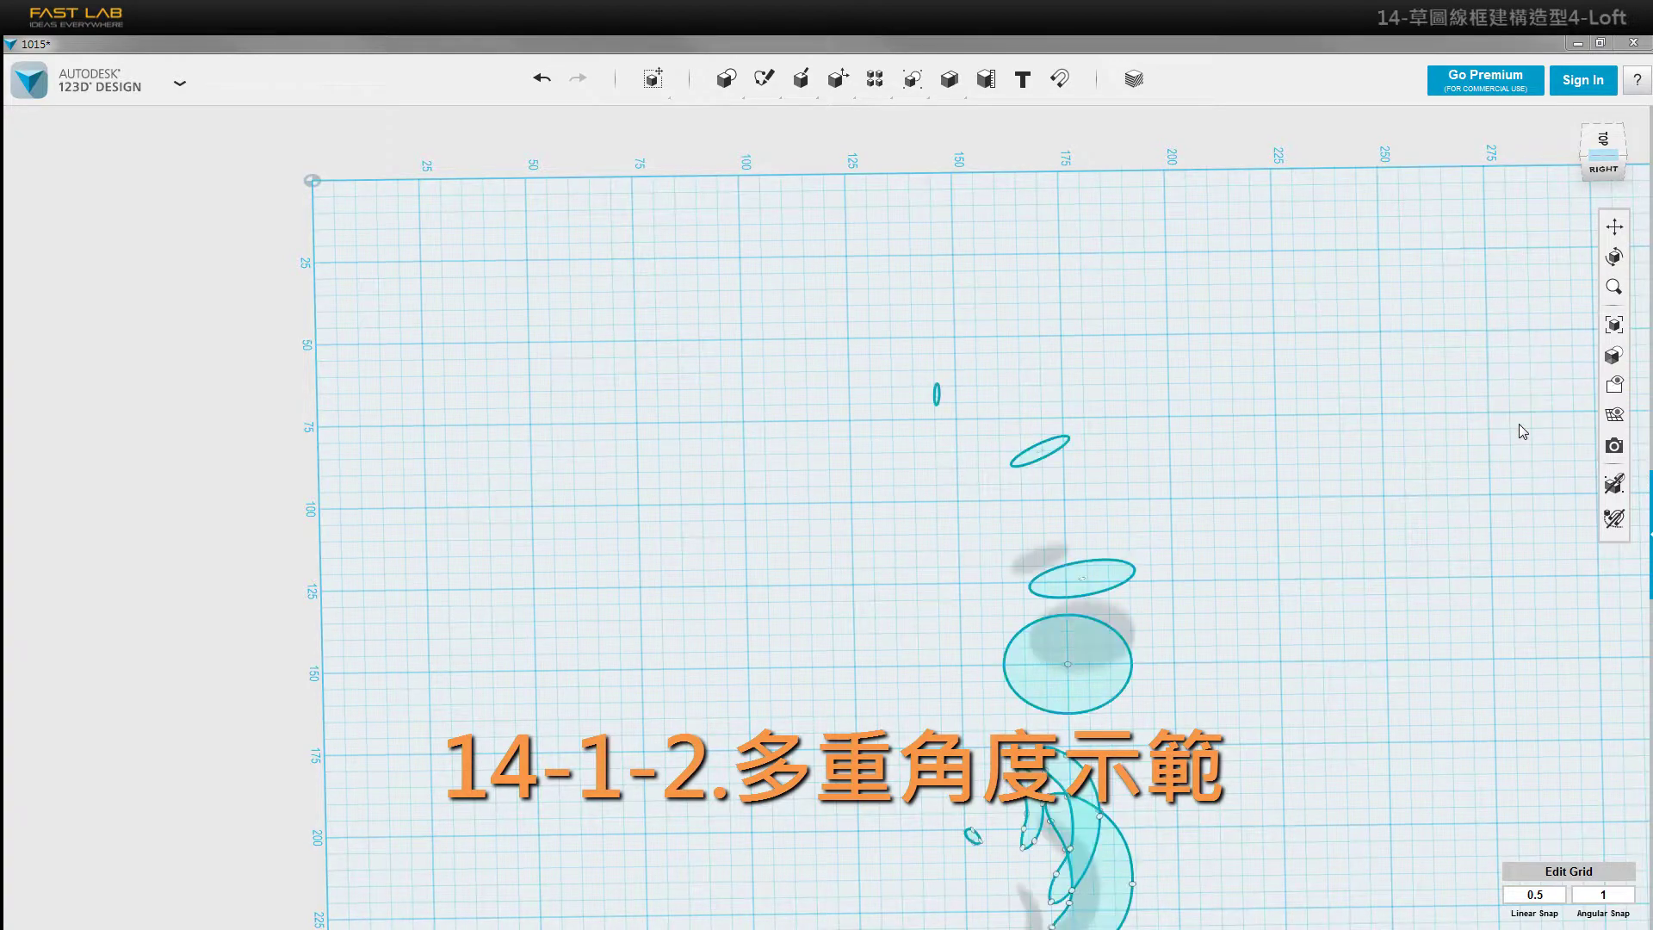
- Examine the stacked ellipse profiles and the neighbouring crescent profiles, checking how their heights and tilt angles differ
{"action": "mouse_move", "coordinate": [1399, 495]}
{"action": "right_mouse_down"}
{"action": "mouse_move", "coordinate": [1351, 634]}
{"action": "mouse_move", "coordinate": [1408, 510]}
{"action": "mouse_move", "coordinate": [1453, 505]}
{"action": "right_mouse_up"}
{"action": "middle_click_drag", "start_coordinate": [1221, 517], "coordinate": [1087, 549]}
{"action": "scroll", "coordinate": [1087, 549], "scroll_direction": "up", "scroll_amount": 3}
{"action": "middle_click_drag", "start_coordinate": [962, 523], "coordinate": [1055, 643]}
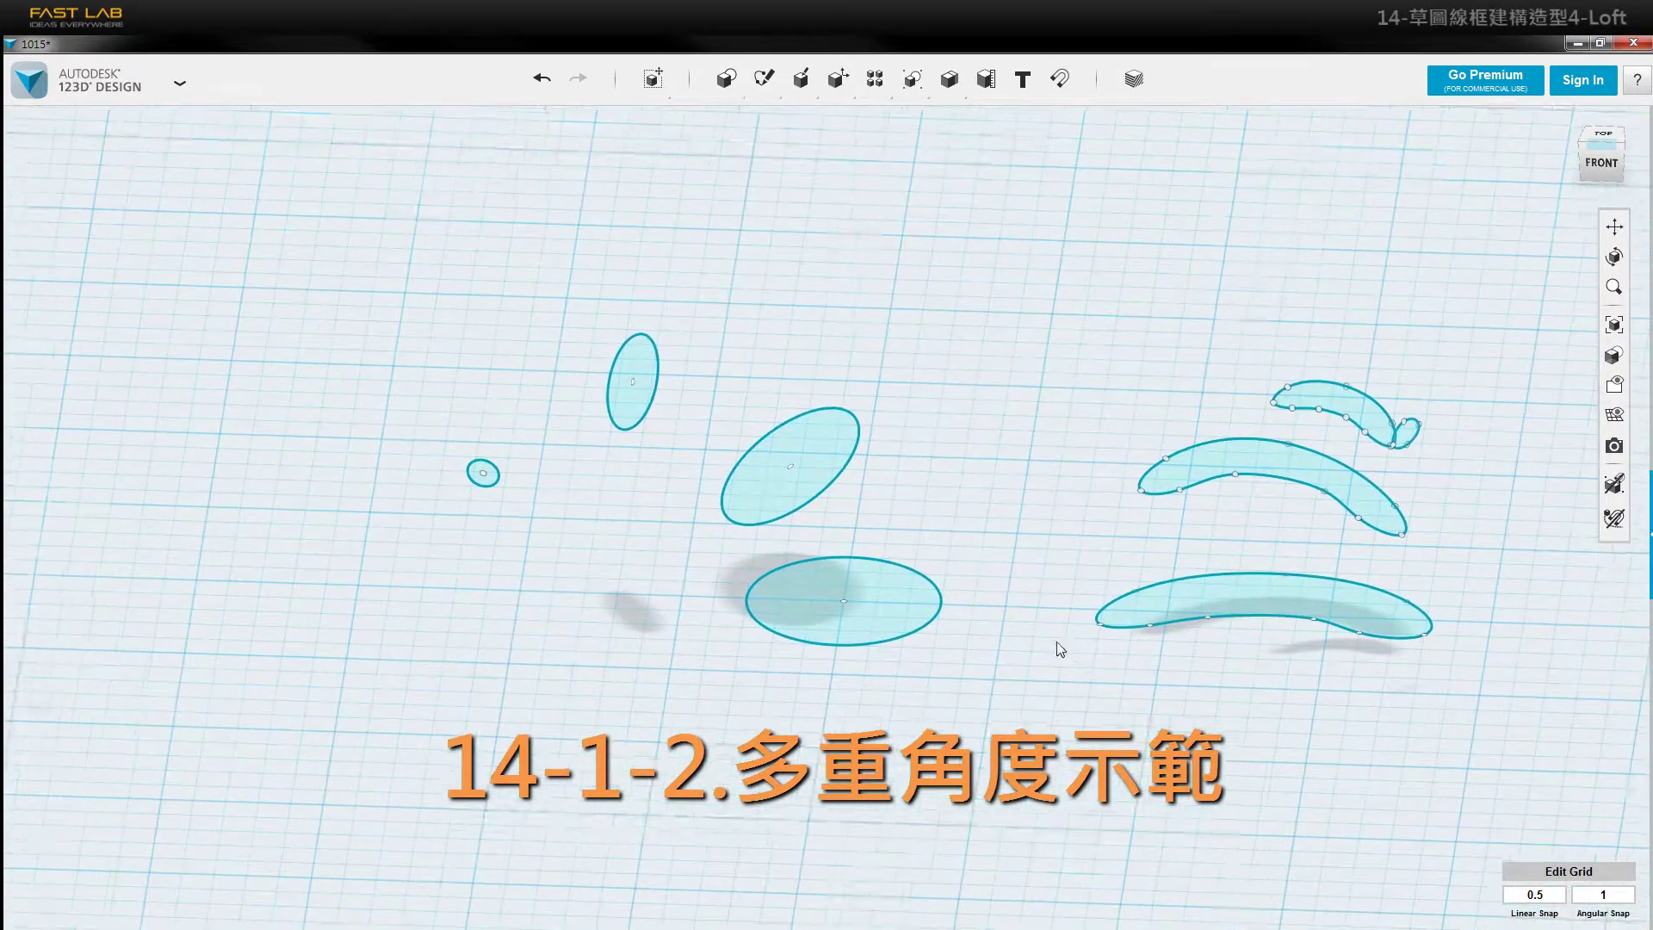
{"action": "scroll", "coordinate": [1055, 643], "scroll_direction": "up", "scroll_amount": 2}
{"action": "middle_click_drag", "start_coordinate": [977, 592], "coordinate": [1123, 615]}
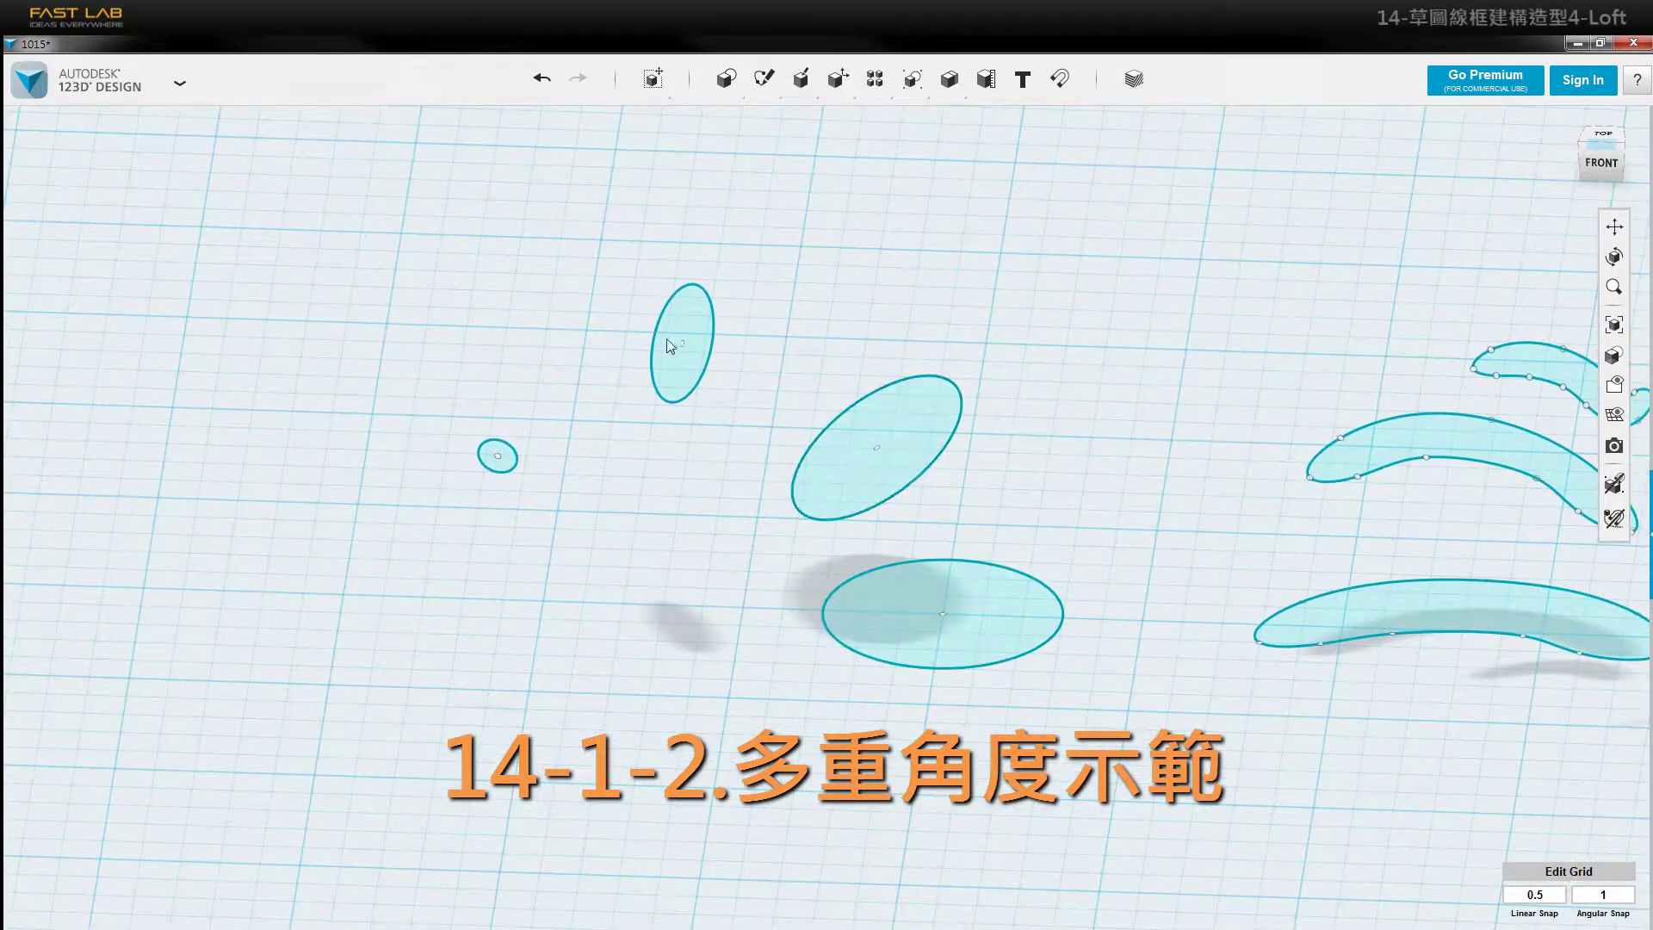
{"action": "right_click_drag", "start_coordinate": [939, 612], "coordinate": [900, 535]}
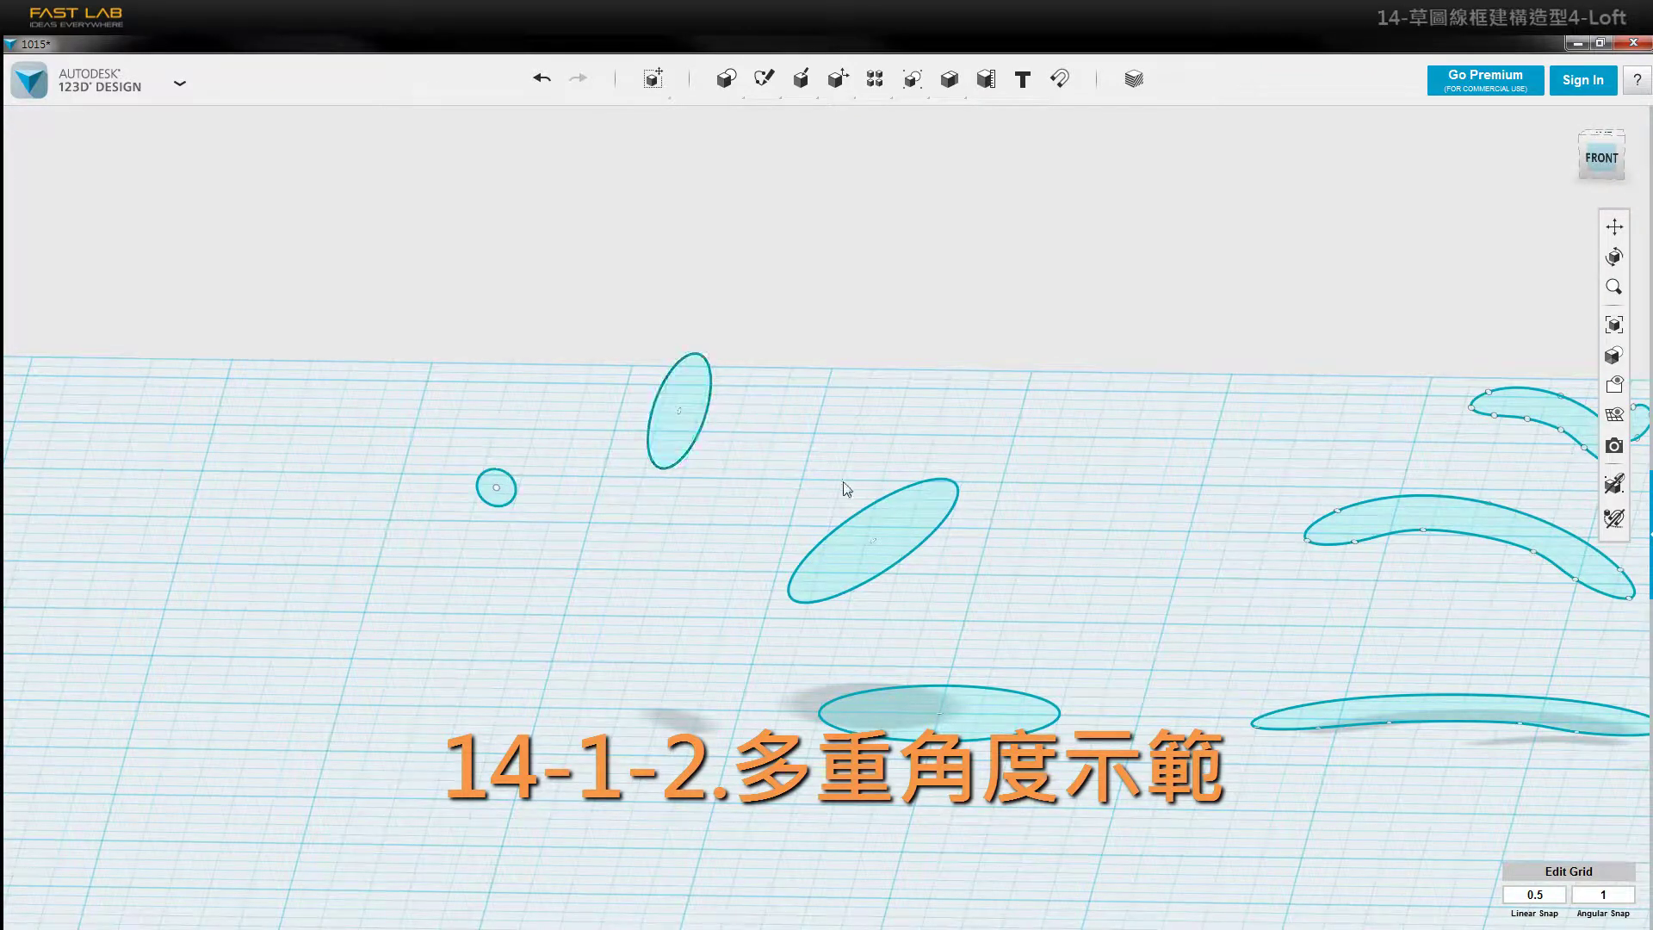
{"action": "mouse_move", "coordinate": [516, 495]}
{"action": "right_mouse_down"}
{"action": "mouse_move", "coordinate": [771, 542]}
{"action": "mouse_move", "coordinate": [628, 562]}
{"action": "mouse_move", "coordinate": [694, 701]}
{"action": "mouse_move", "coordinate": [675, 657]}
{"action": "mouse_move", "coordinate": [888, 521]}
{"action": "right_mouse_up"}
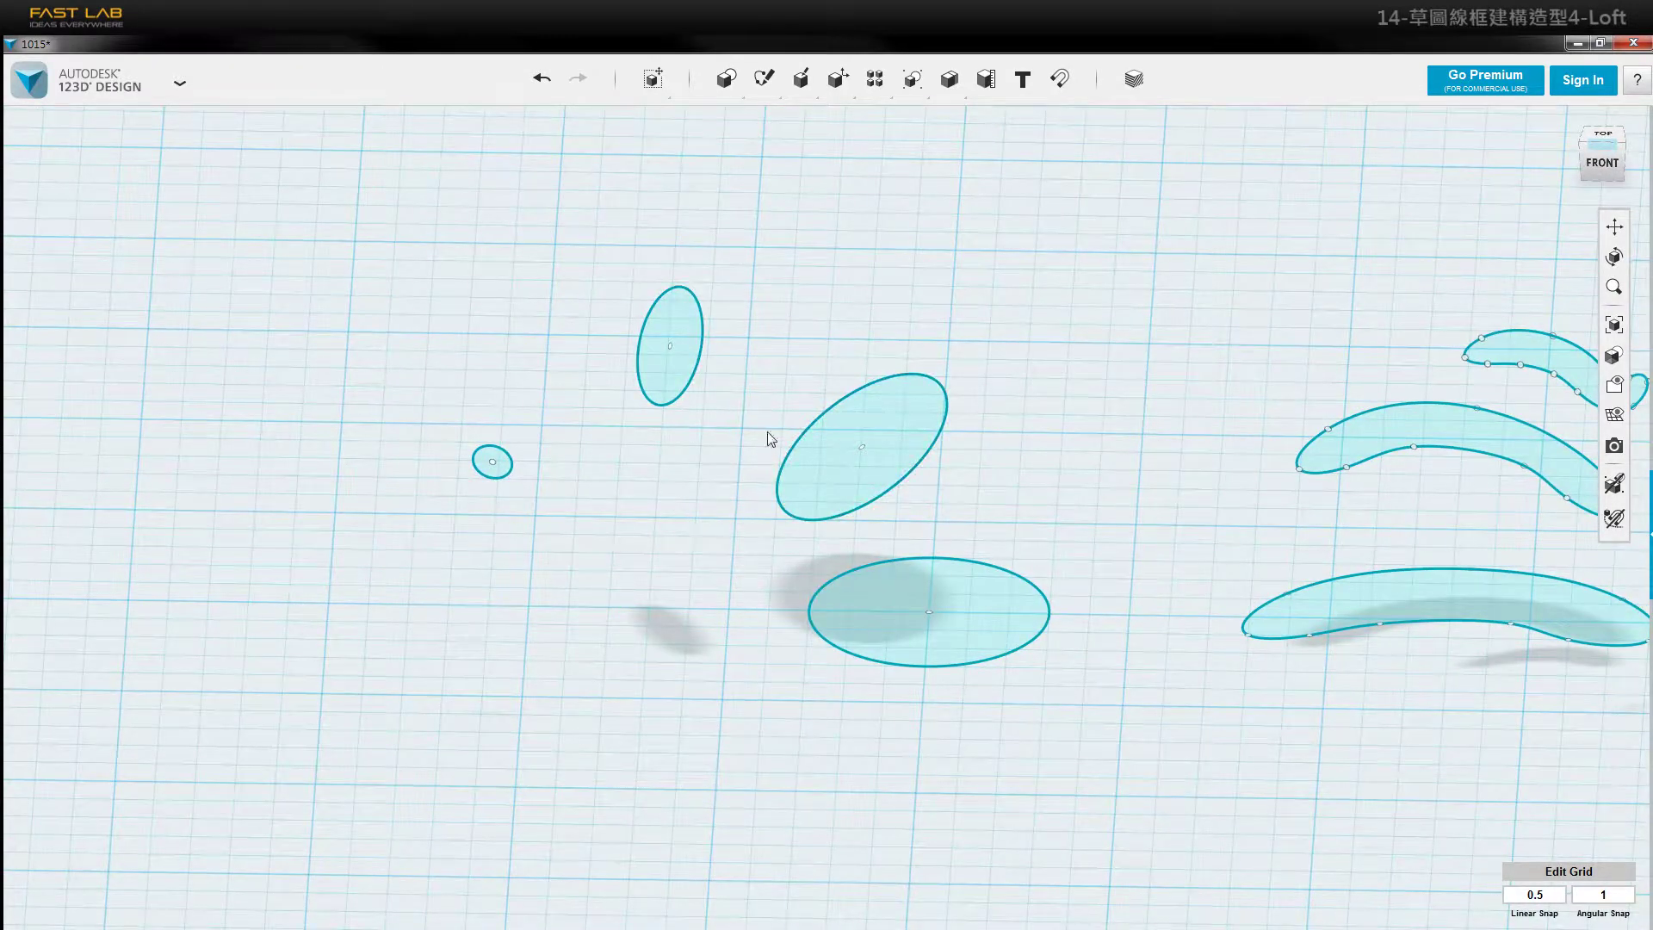
{"action": "right_click_drag", "start_coordinate": [895, 571], "coordinate": [917, 580]}
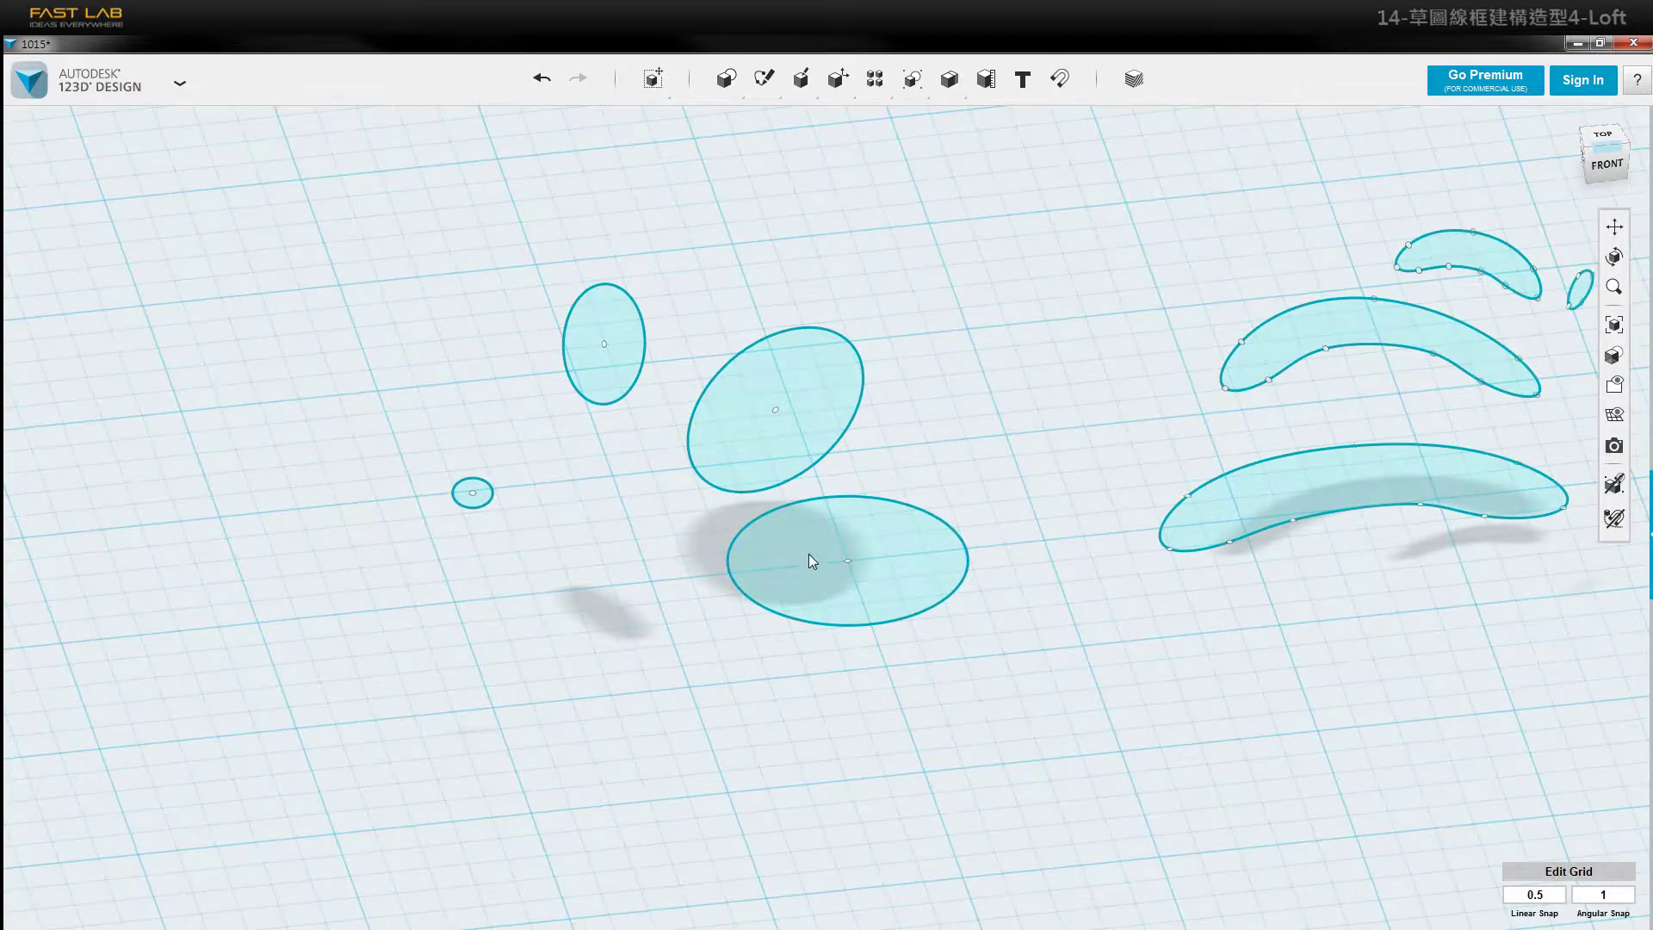
- Loft the four ellipse profiles, from the large base ellipse up to the smallest one, into a curved horn-shaped solid
{"action": "right_click_drag", "start_coordinate": [858, 464], "coordinate": [878, 550]}
{"action": "left_click", "coordinate": [876, 579]}
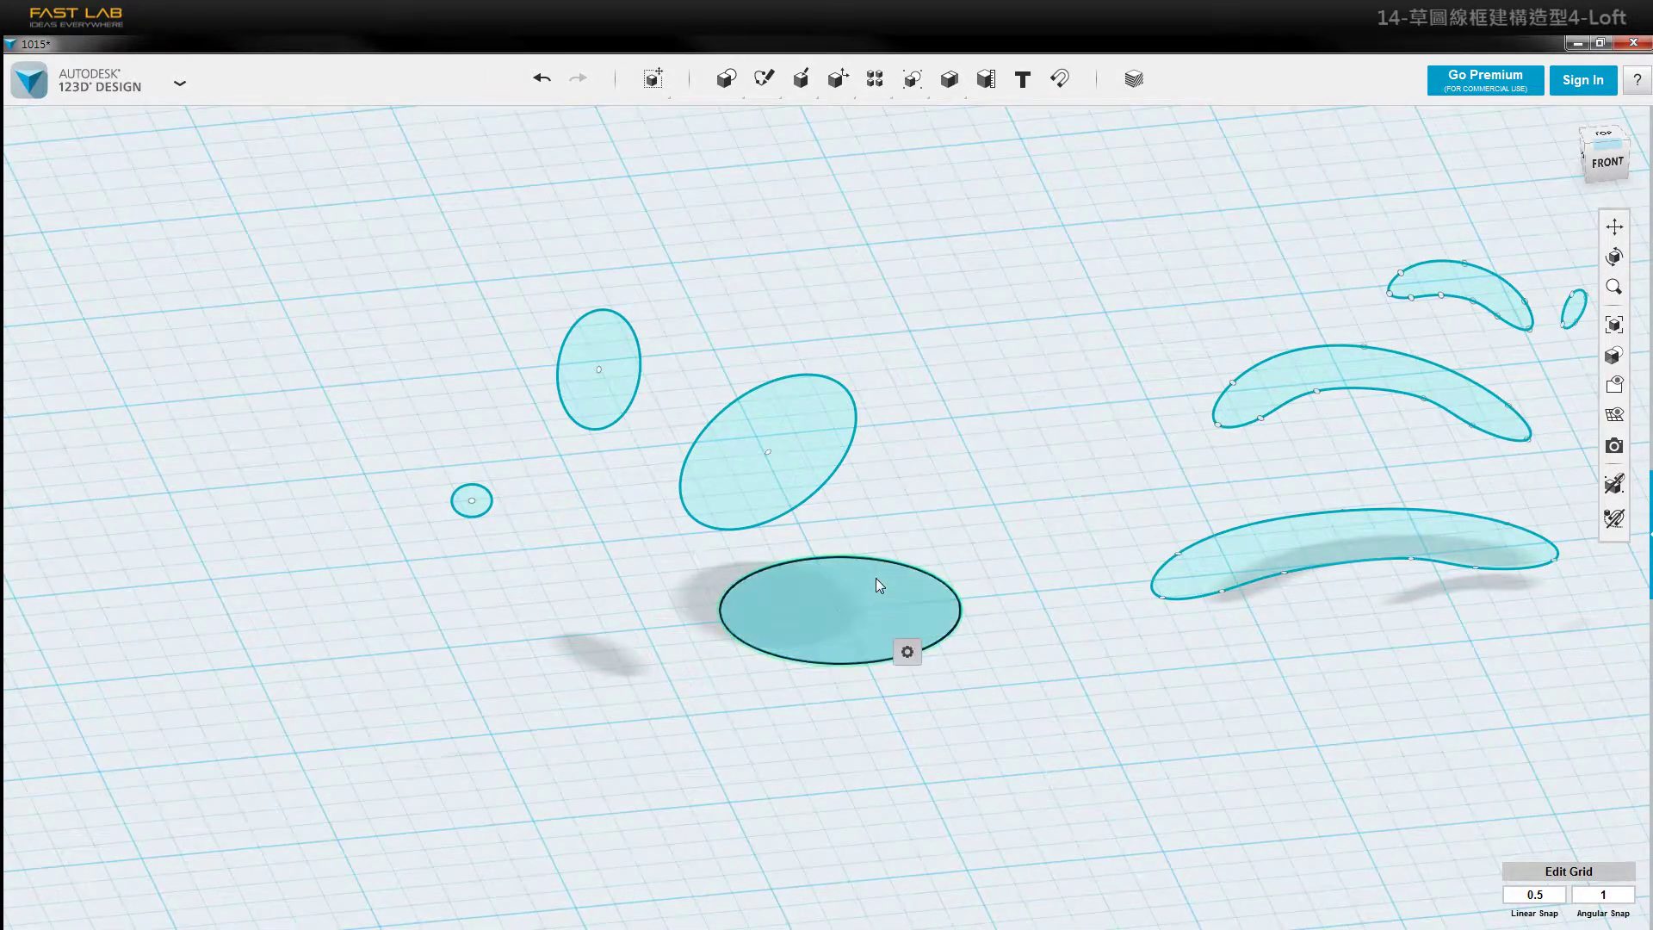
{"action": "left_click", "coordinate": [814, 426], "text": "shift"}
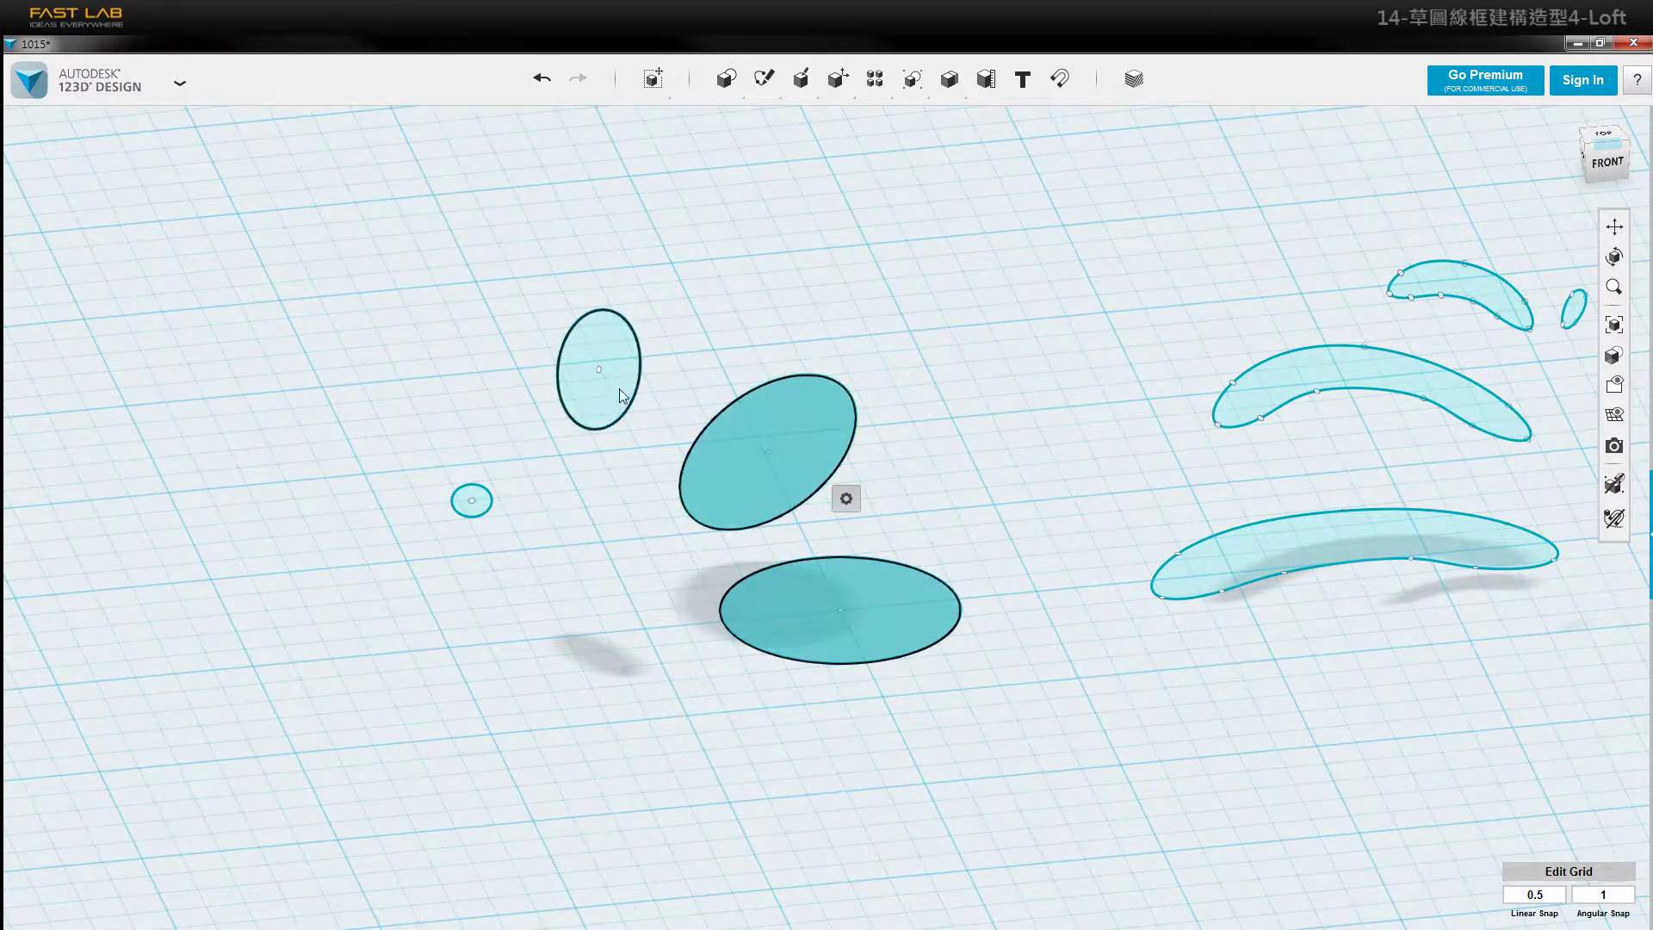
{"action": "left_click", "coordinate": [603, 347], "text": "shift"}
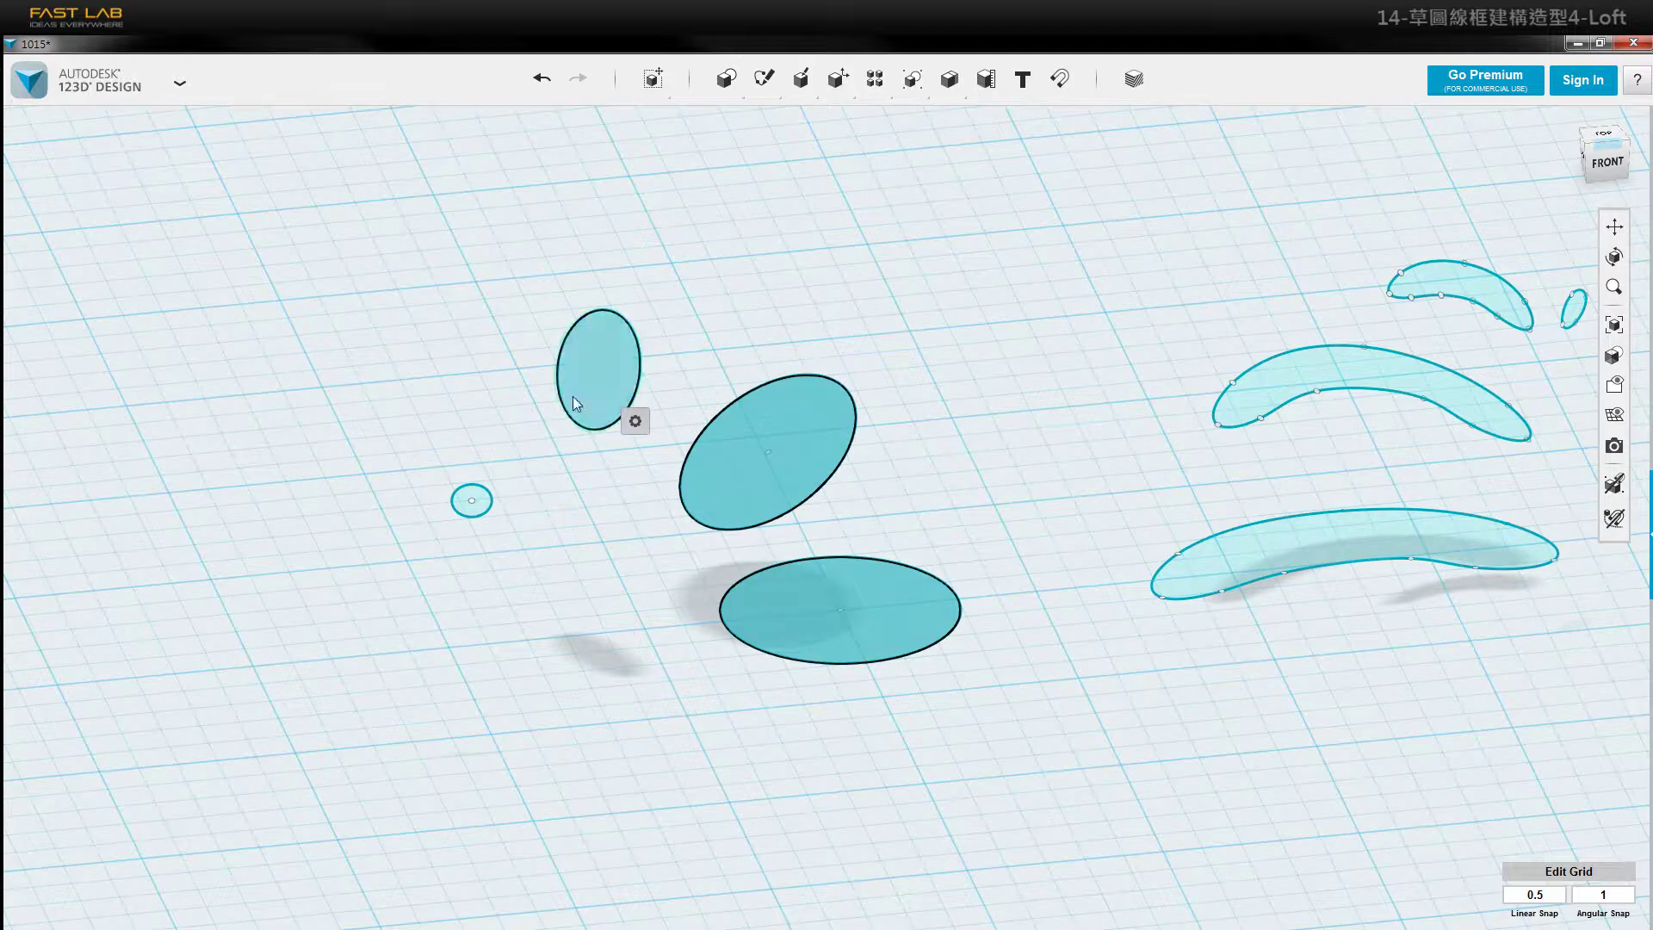
{"action": "left_click", "coordinate": [465, 511], "text": "shift"}
{"action": "mouse_move", "coordinate": [494, 580]}
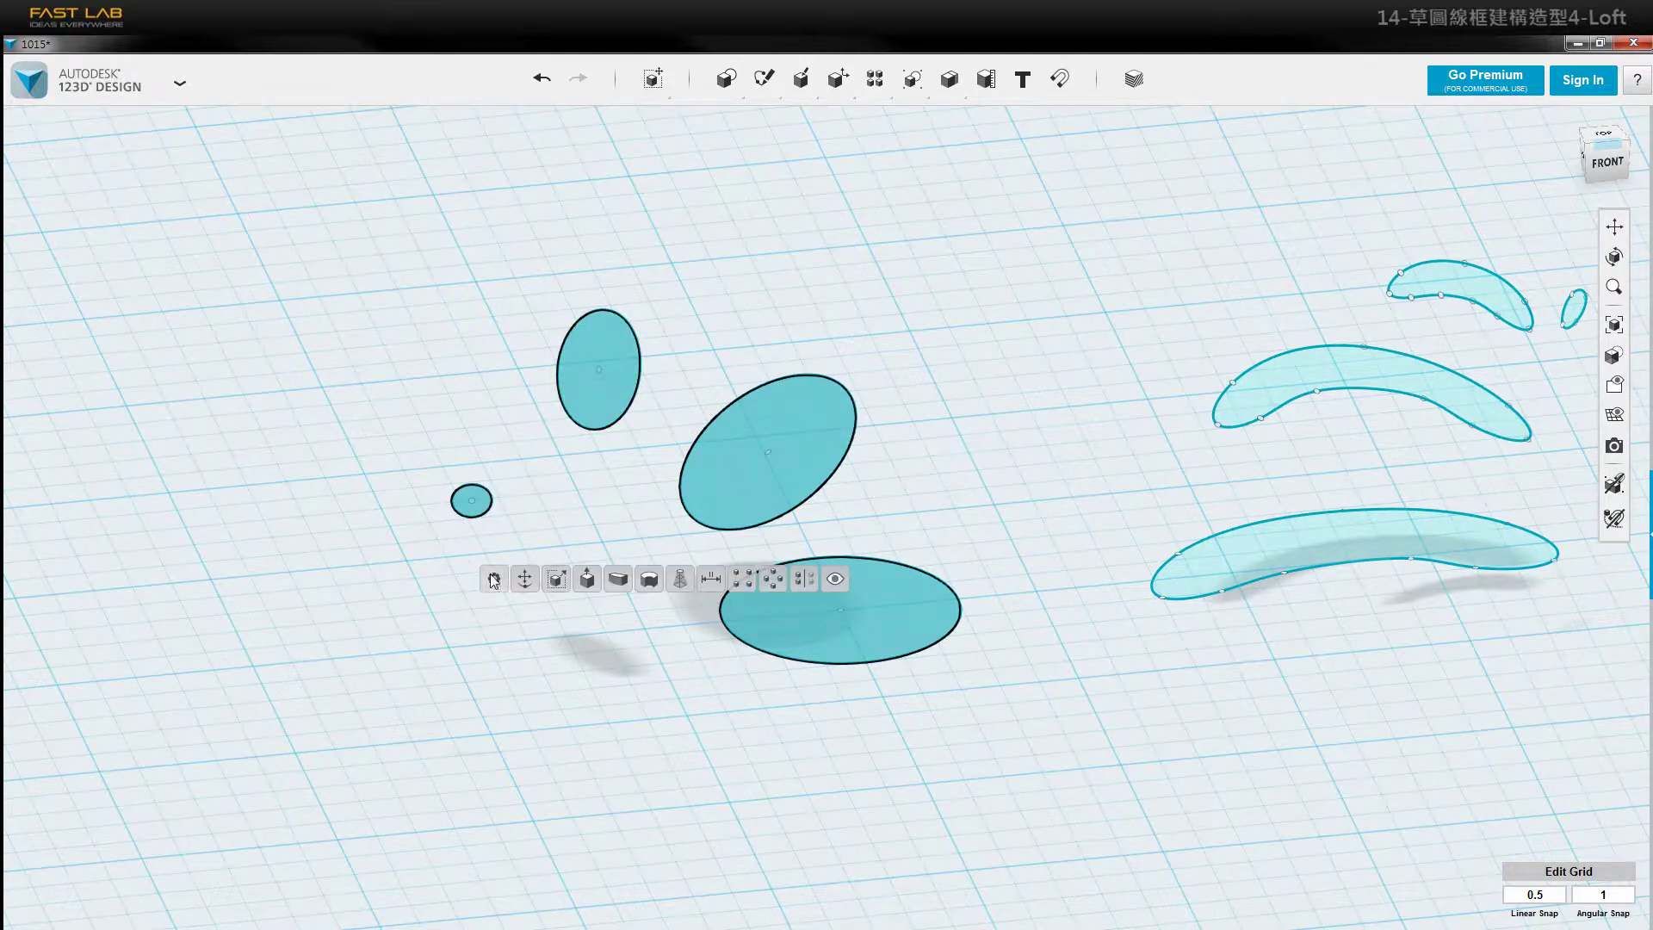
{"action": "left_click", "coordinate": [680, 581]}
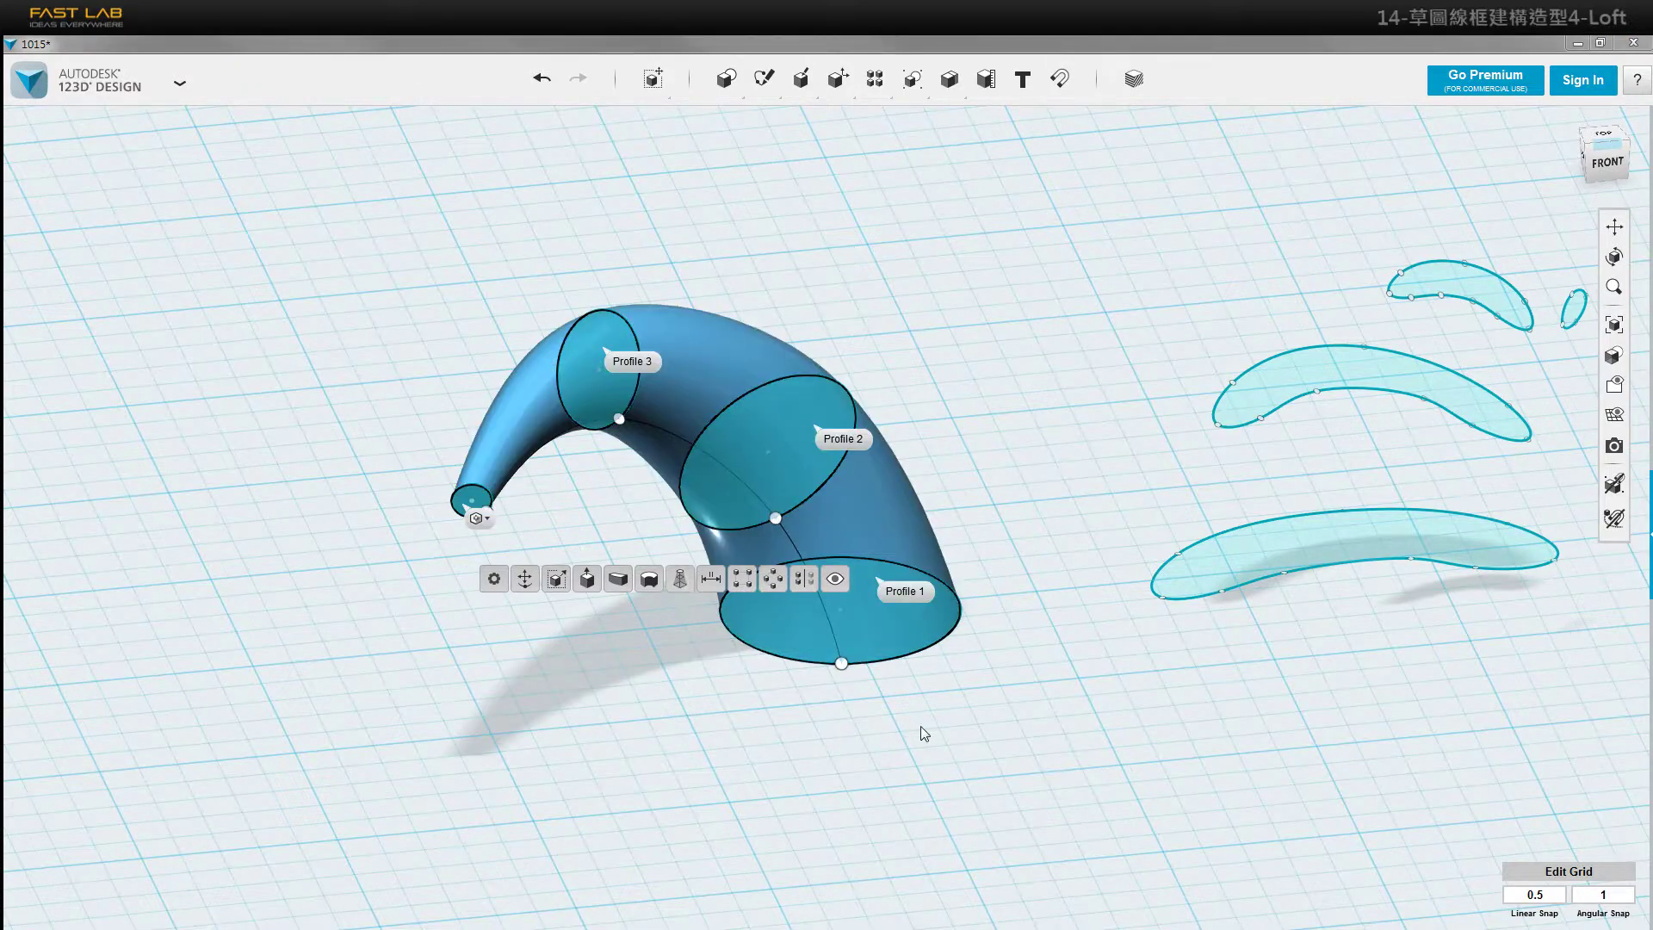
{"action": "right_click_drag", "start_coordinate": [920, 726], "coordinate": [892, 723]}
{"action": "scroll", "coordinate": [879, 539], "scroll_direction": "up", "scroll_amount": 2}
{"action": "middle_click_drag", "start_coordinate": [840, 532], "coordinate": [737, 524]}
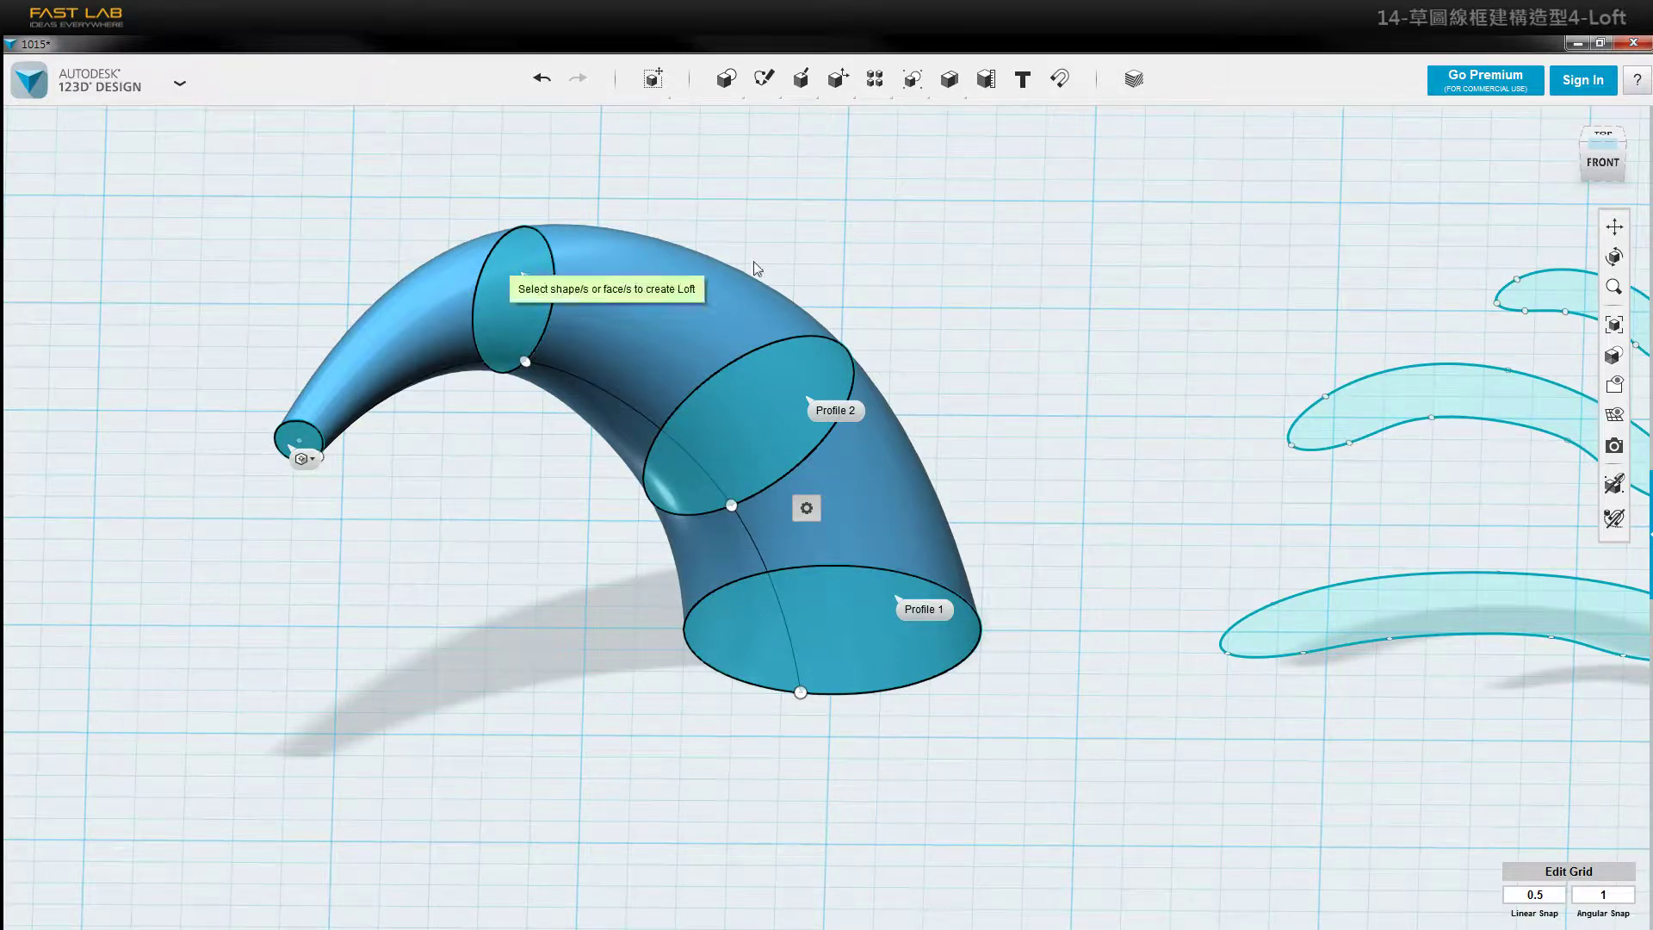
{"action": "left_click", "coordinate": [750, 201]}
- Move the lofted horn clear of its ellipse sketches and inspect its curve and narrow tip from several sides
{"action": "scroll", "coordinate": [798, 380], "scroll_direction": "down", "scroll_amount": 2}
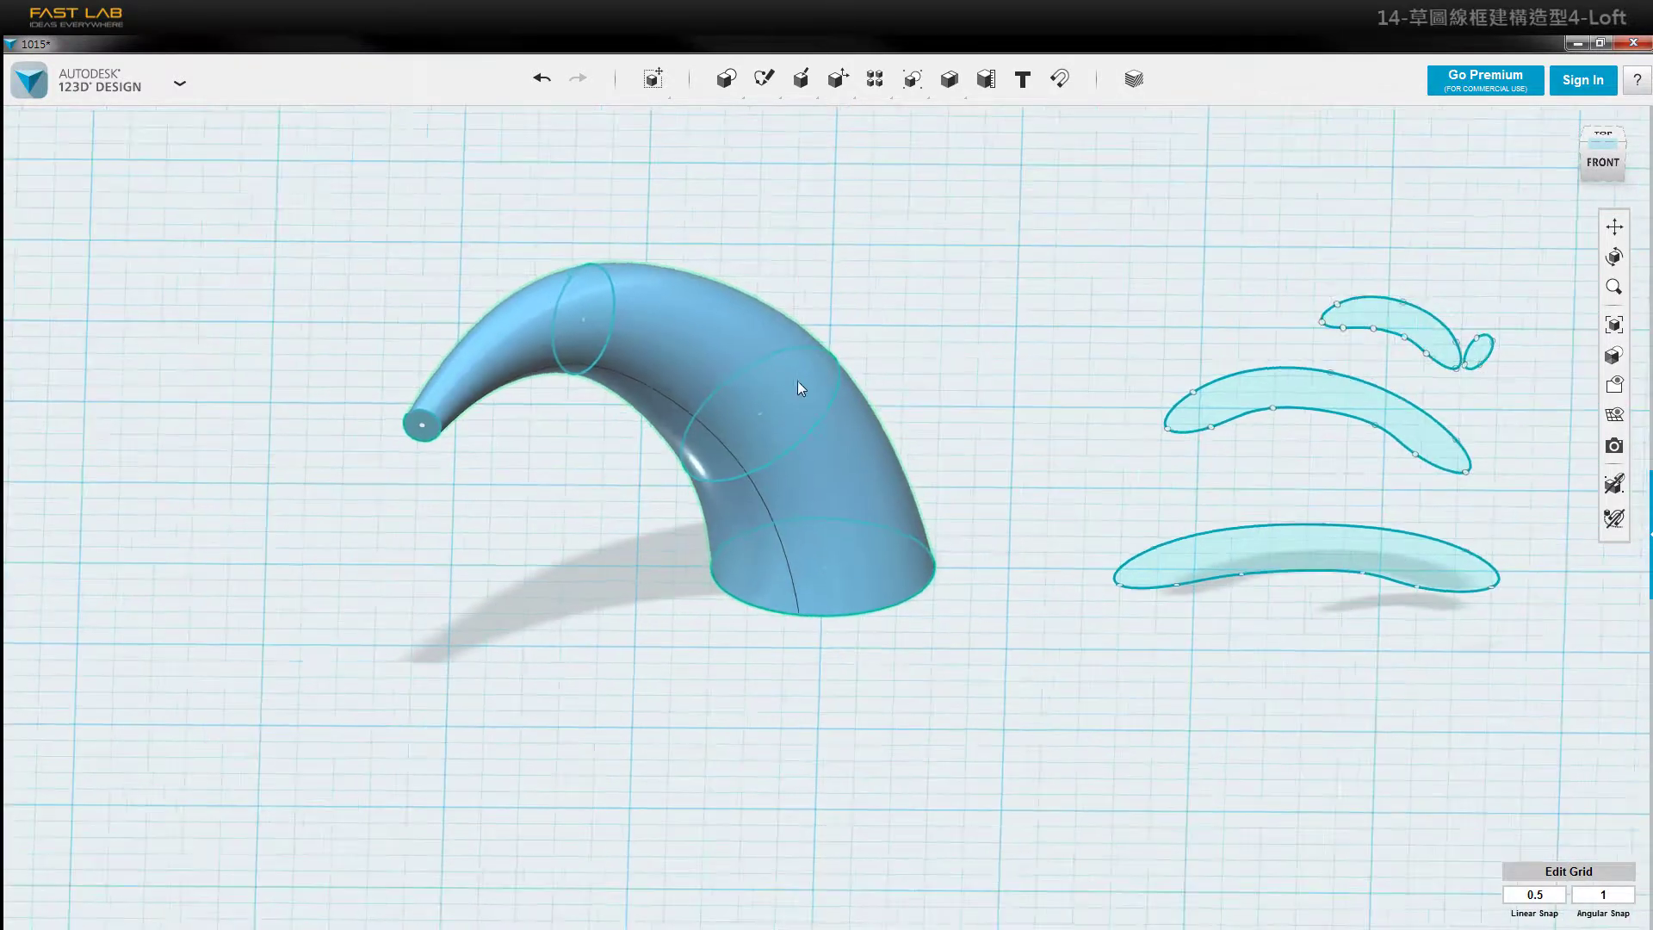
{"action": "middle_click_drag", "start_coordinate": [797, 381], "coordinate": [959, 533]}
{"action": "mouse_move", "coordinate": [961, 515]}
{"action": "left_mouse_down"}
{"action": "mouse_move", "coordinate": [796, 528]}
{"action": "mouse_move", "coordinate": [679, 582]}
{"action": "mouse_move", "coordinate": [643, 638]}
{"action": "mouse_move", "coordinate": [582, 605]}
{"action": "left_mouse_up"}
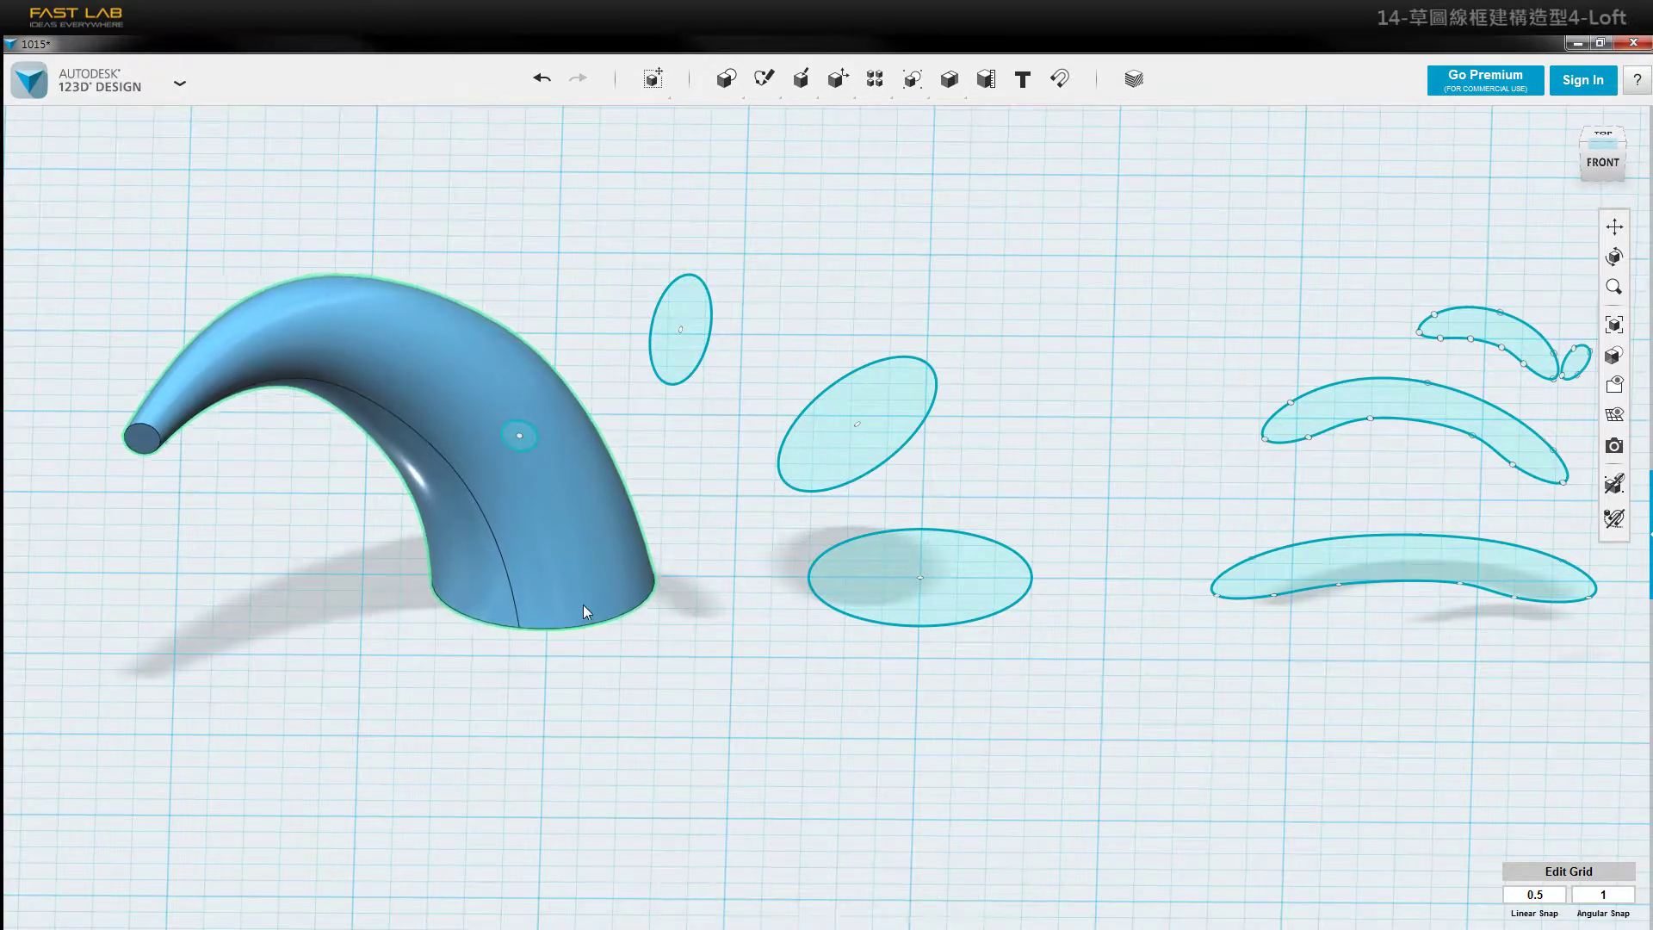
{"action": "right_click_drag", "start_coordinate": [789, 786], "coordinate": [548, 392]}
{"action": "mouse_move", "coordinate": [779, 708]}
{"action": "right_mouse_down"}
{"action": "mouse_move", "coordinate": [875, 708]}
{"action": "mouse_move", "coordinate": [766, 698]}
{"action": "right_mouse_up"}
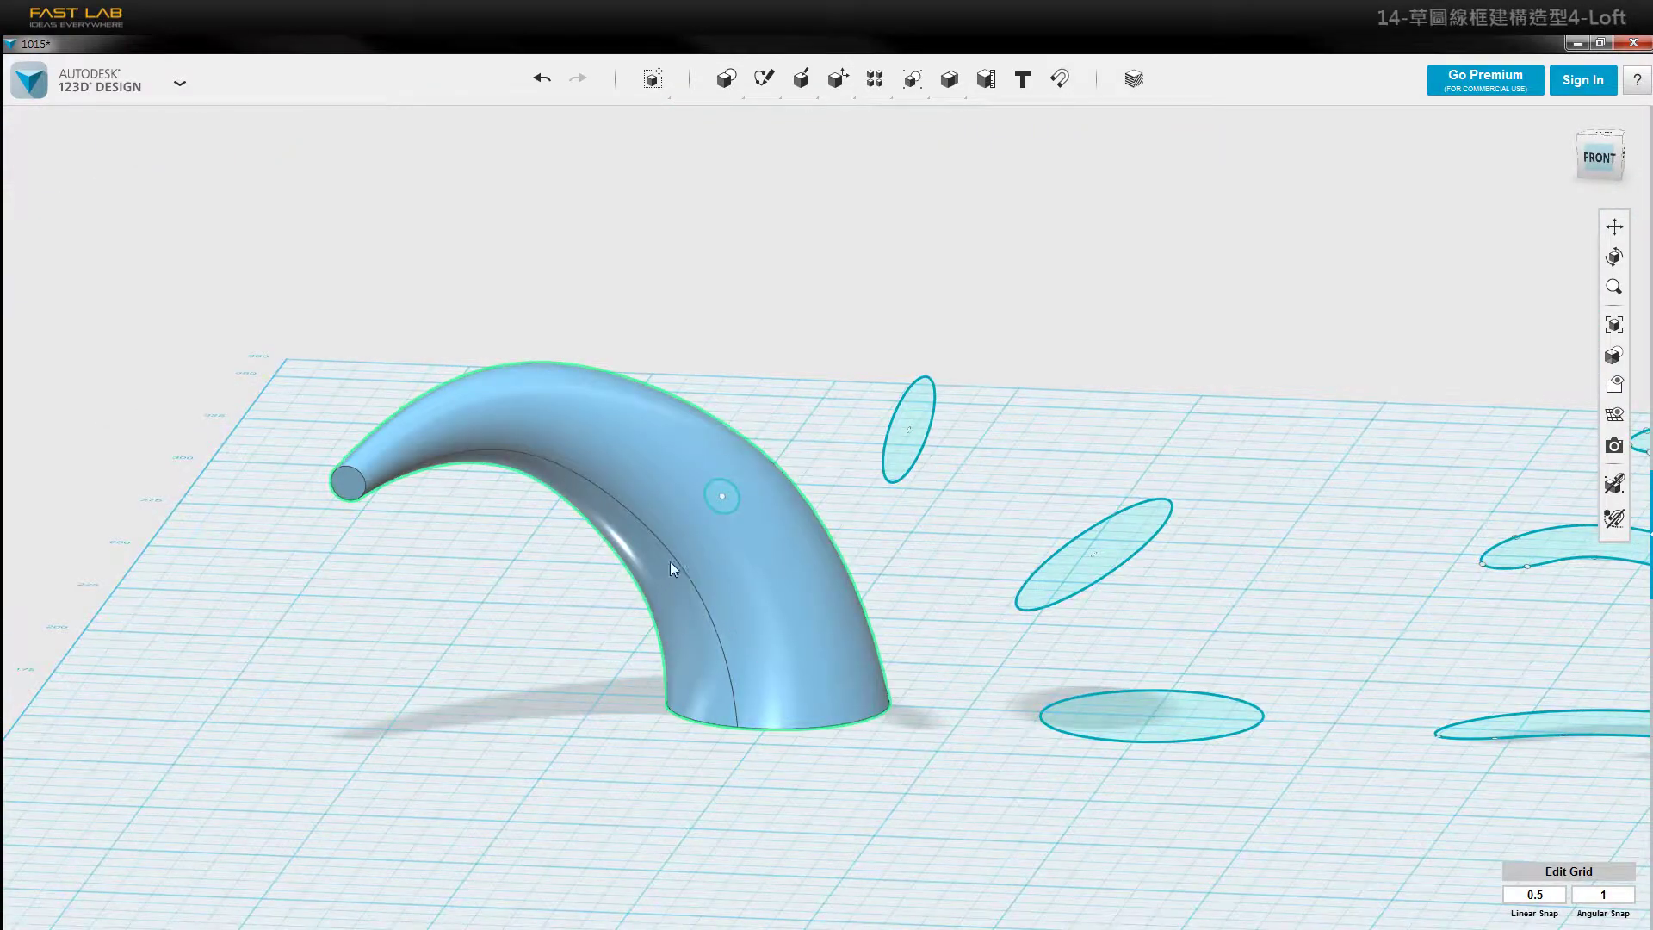
{"action": "right_click_drag", "start_coordinate": [673, 568], "coordinate": [534, 546]}
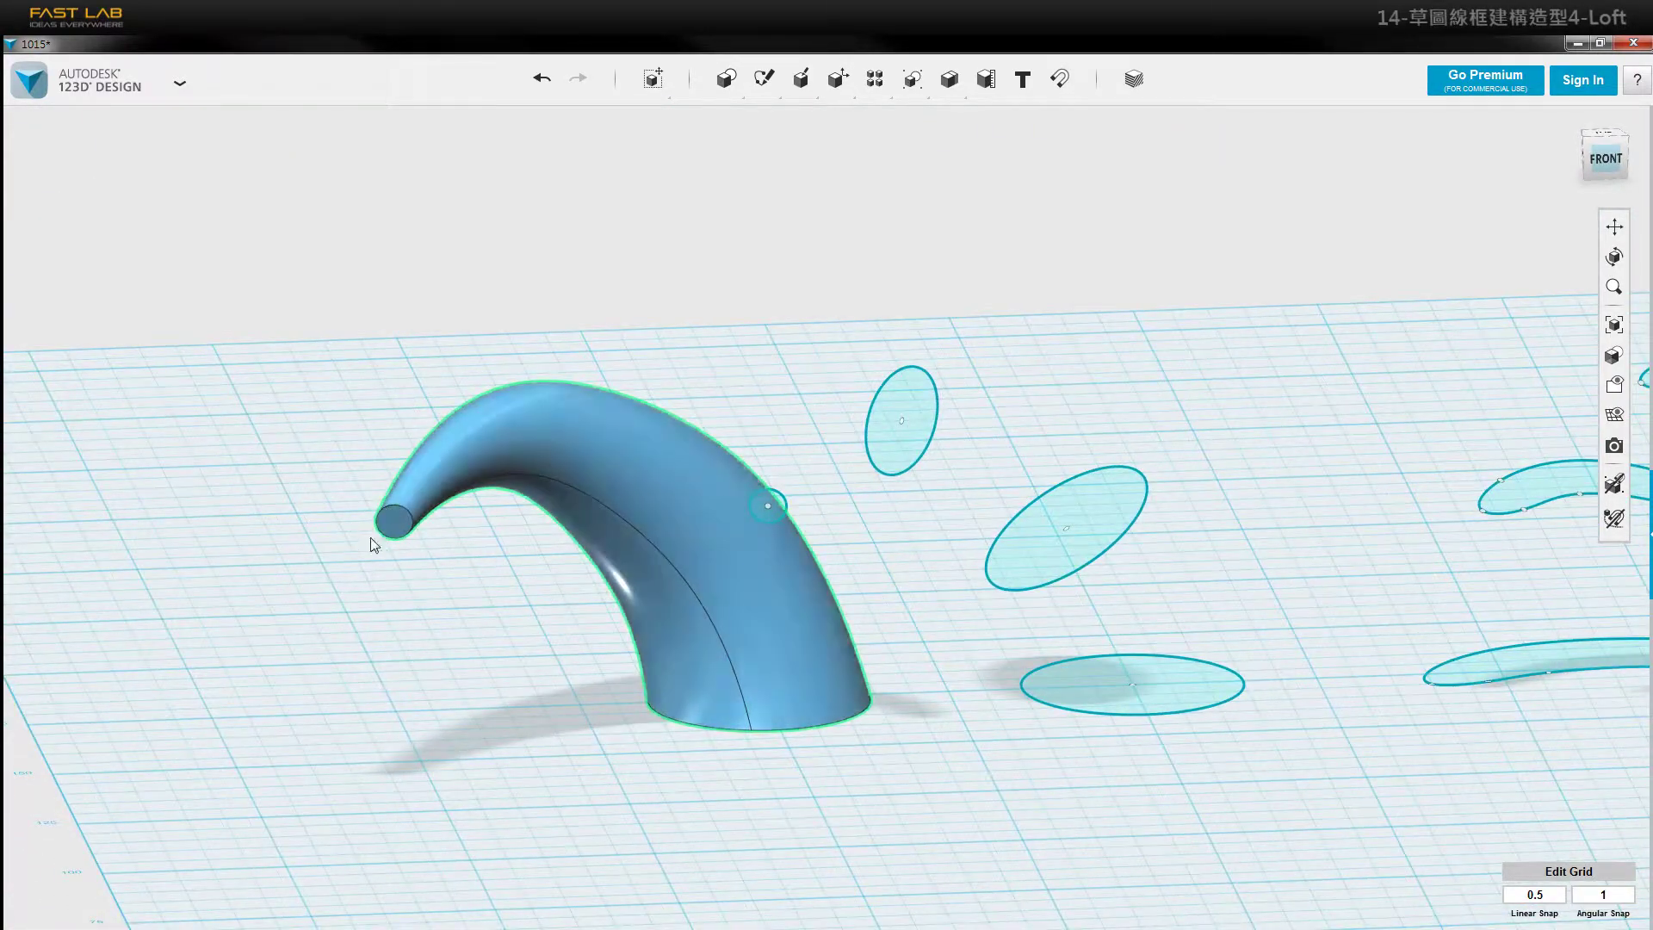
{"action": "mouse_move", "coordinate": [373, 543]}
{"action": "right_mouse_down"}
{"action": "mouse_move", "coordinate": [907, 556]}
{"action": "mouse_move", "coordinate": [920, 497]}
{"action": "right_mouse_up"}
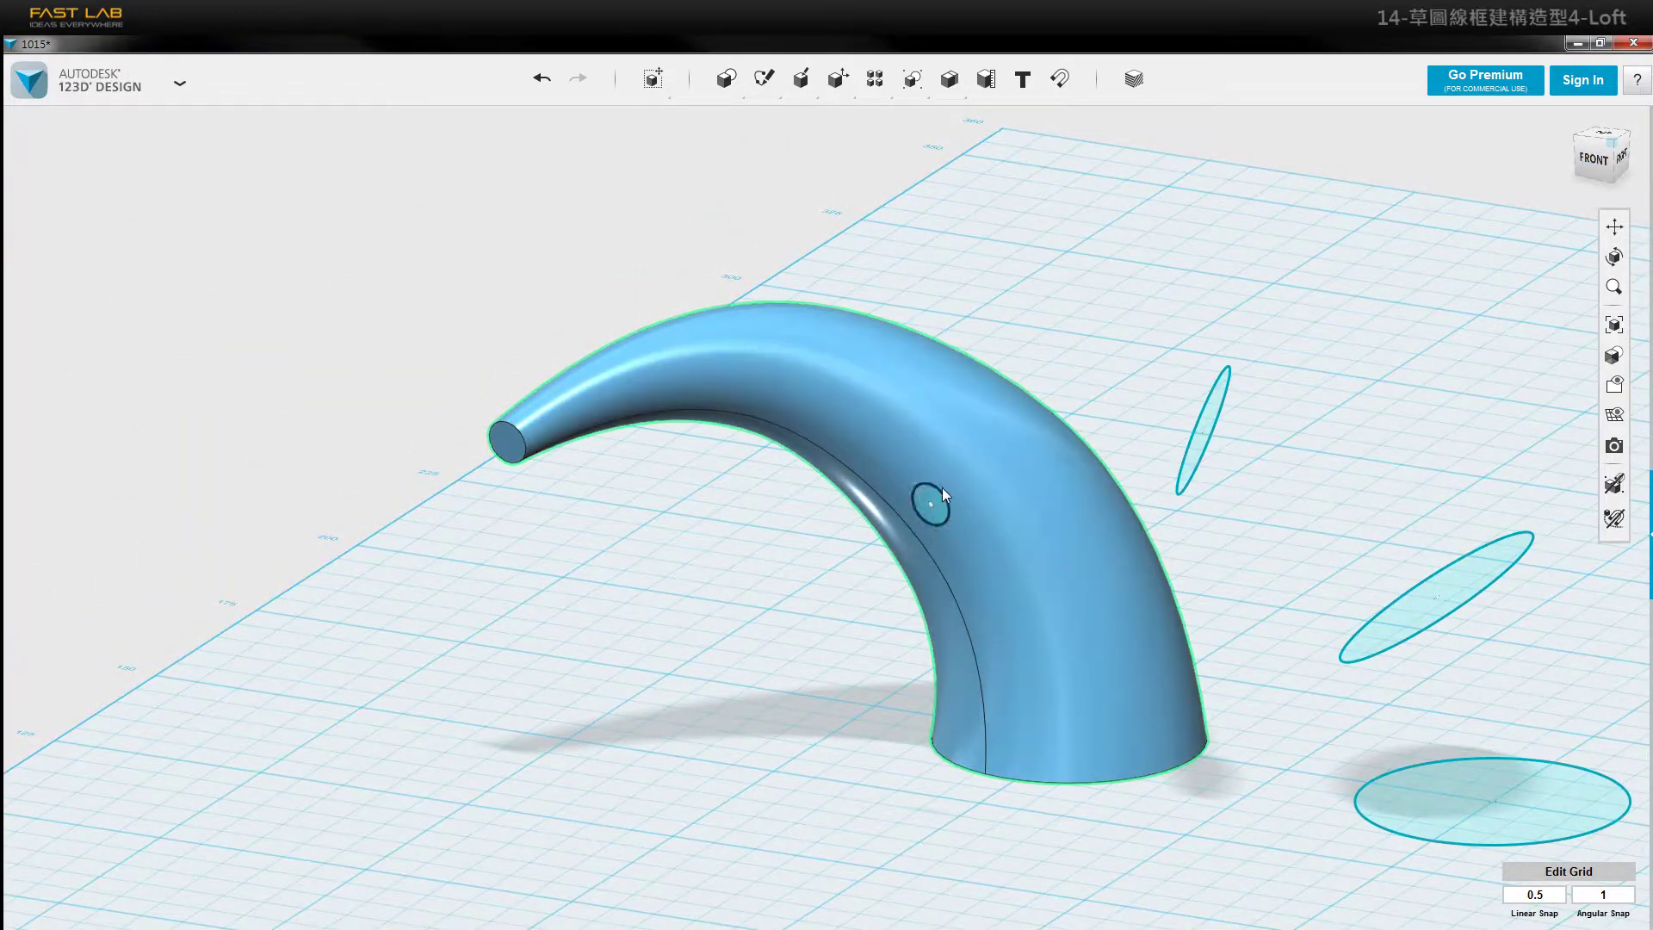
{"action": "right_click_drag", "start_coordinate": [515, 428], "coordinate": [508, 460]}
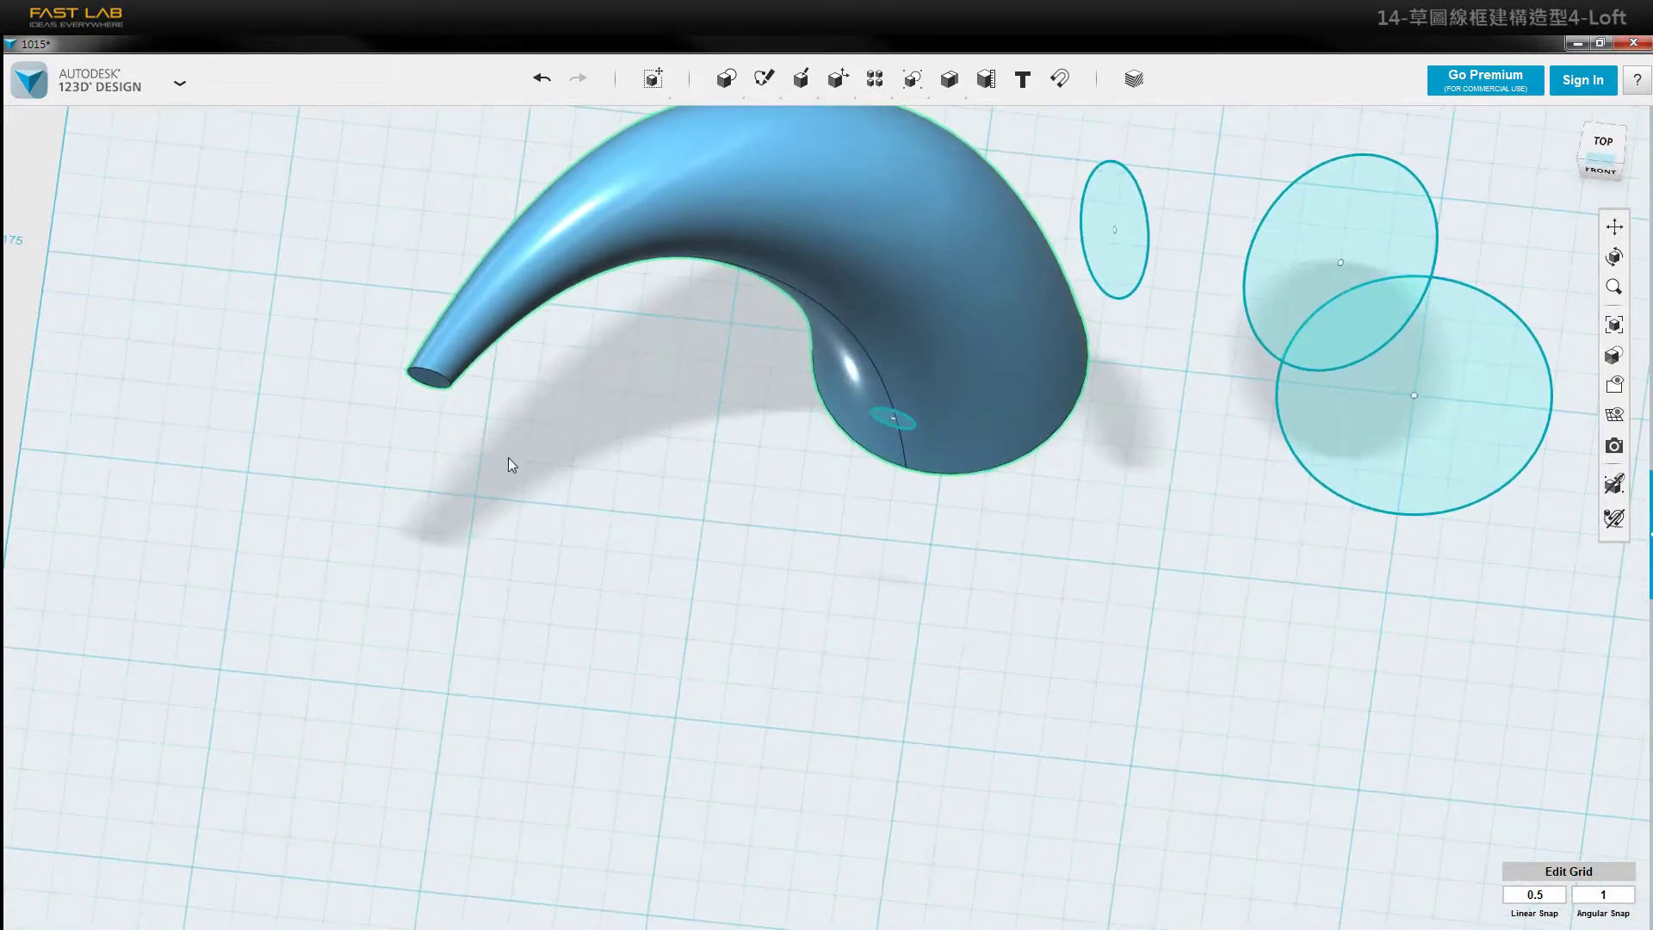
{"action": "right_click_drag", "start_coordinate": [425, 382], "coordinate": [778, 413]}
- Start a Fillet on the circular end edge of the horn's narrow tip
{"action": "mouse_move", "coordinate": [803, 83]}
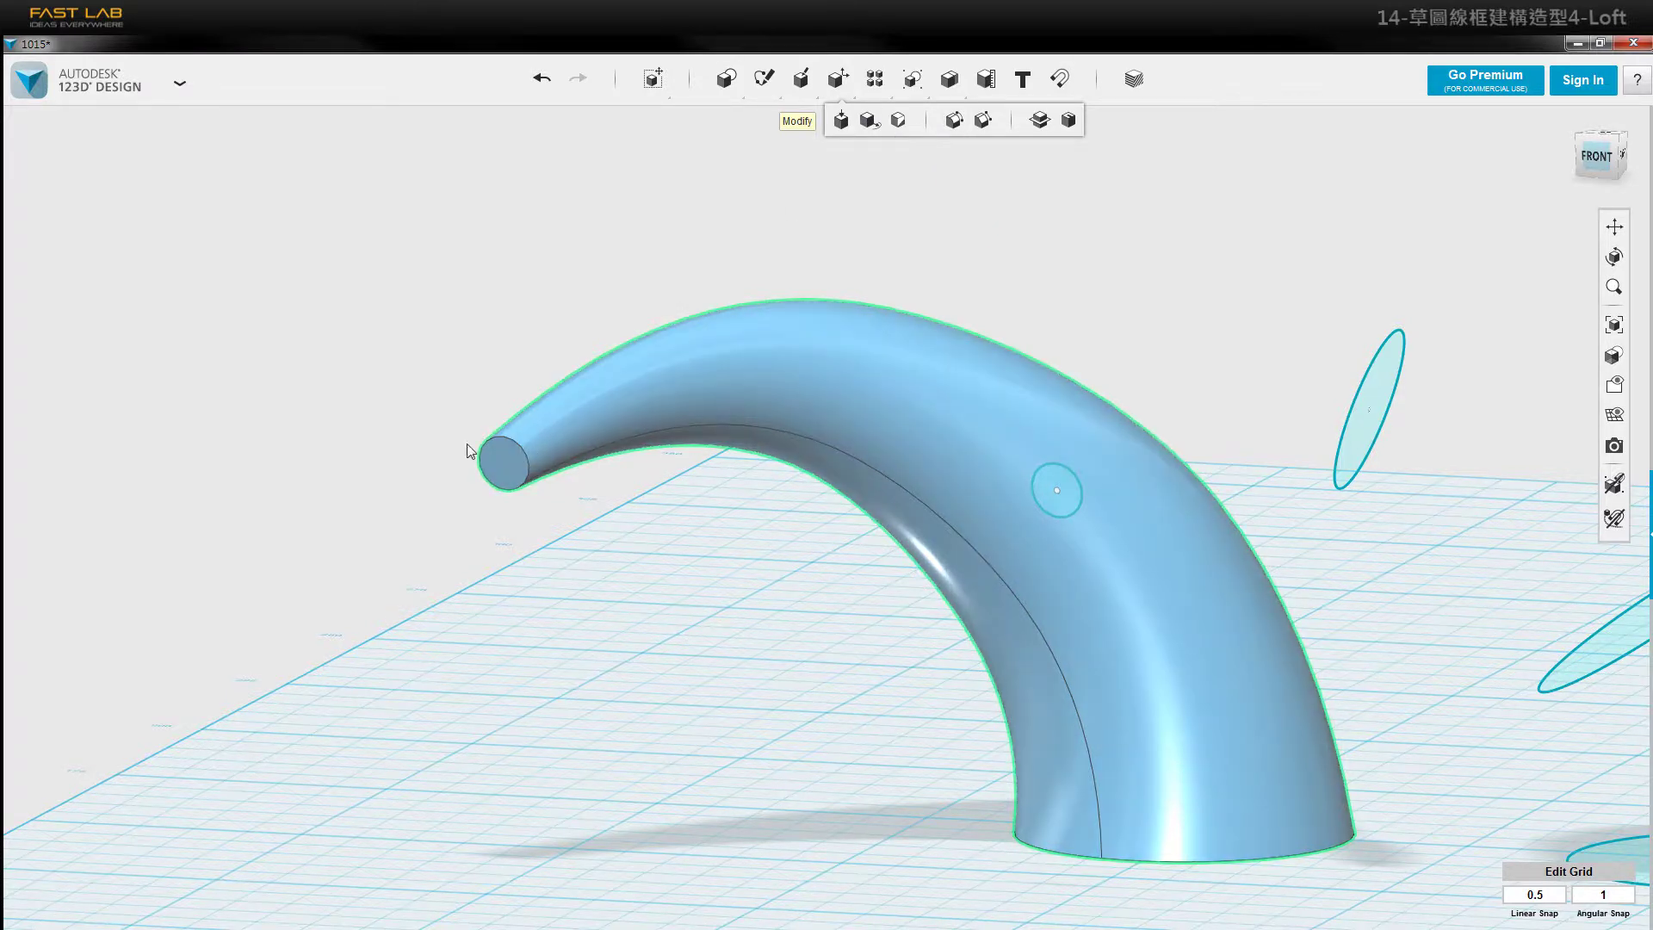
{"action": "left_click", "coordinate": [467, 400]}
{"action": "middle_click_drag", "start_coordinate": [554, 432], "coordinate": [608, 370]}
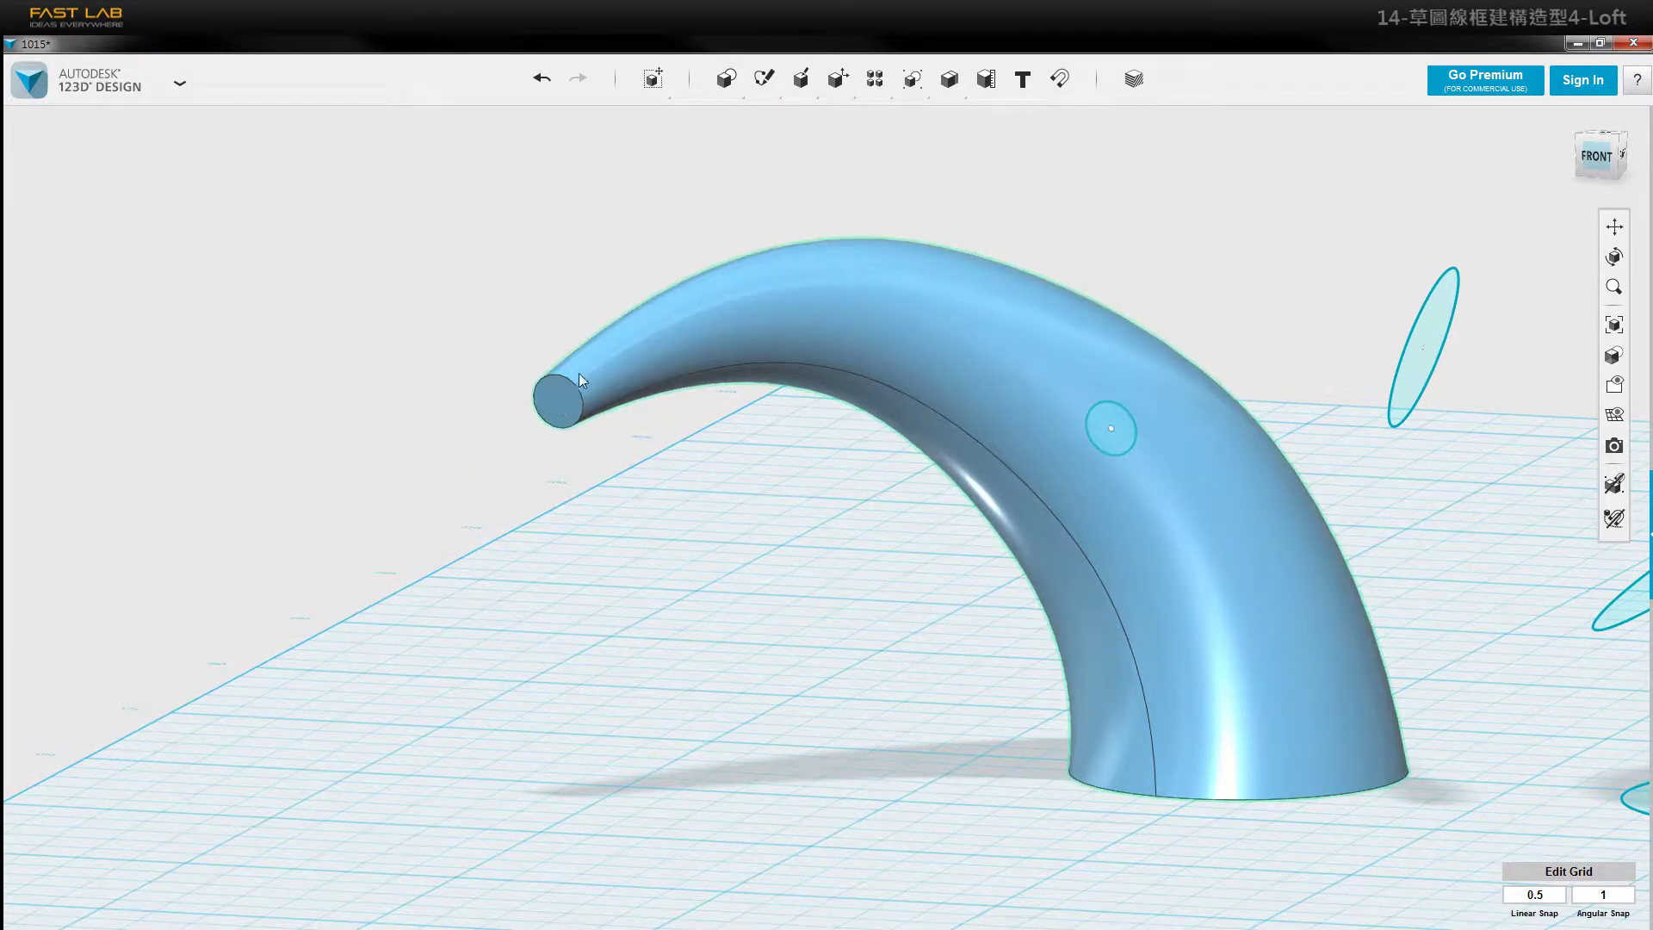
{"action": "left_click", "coordinate": [568, 384]}
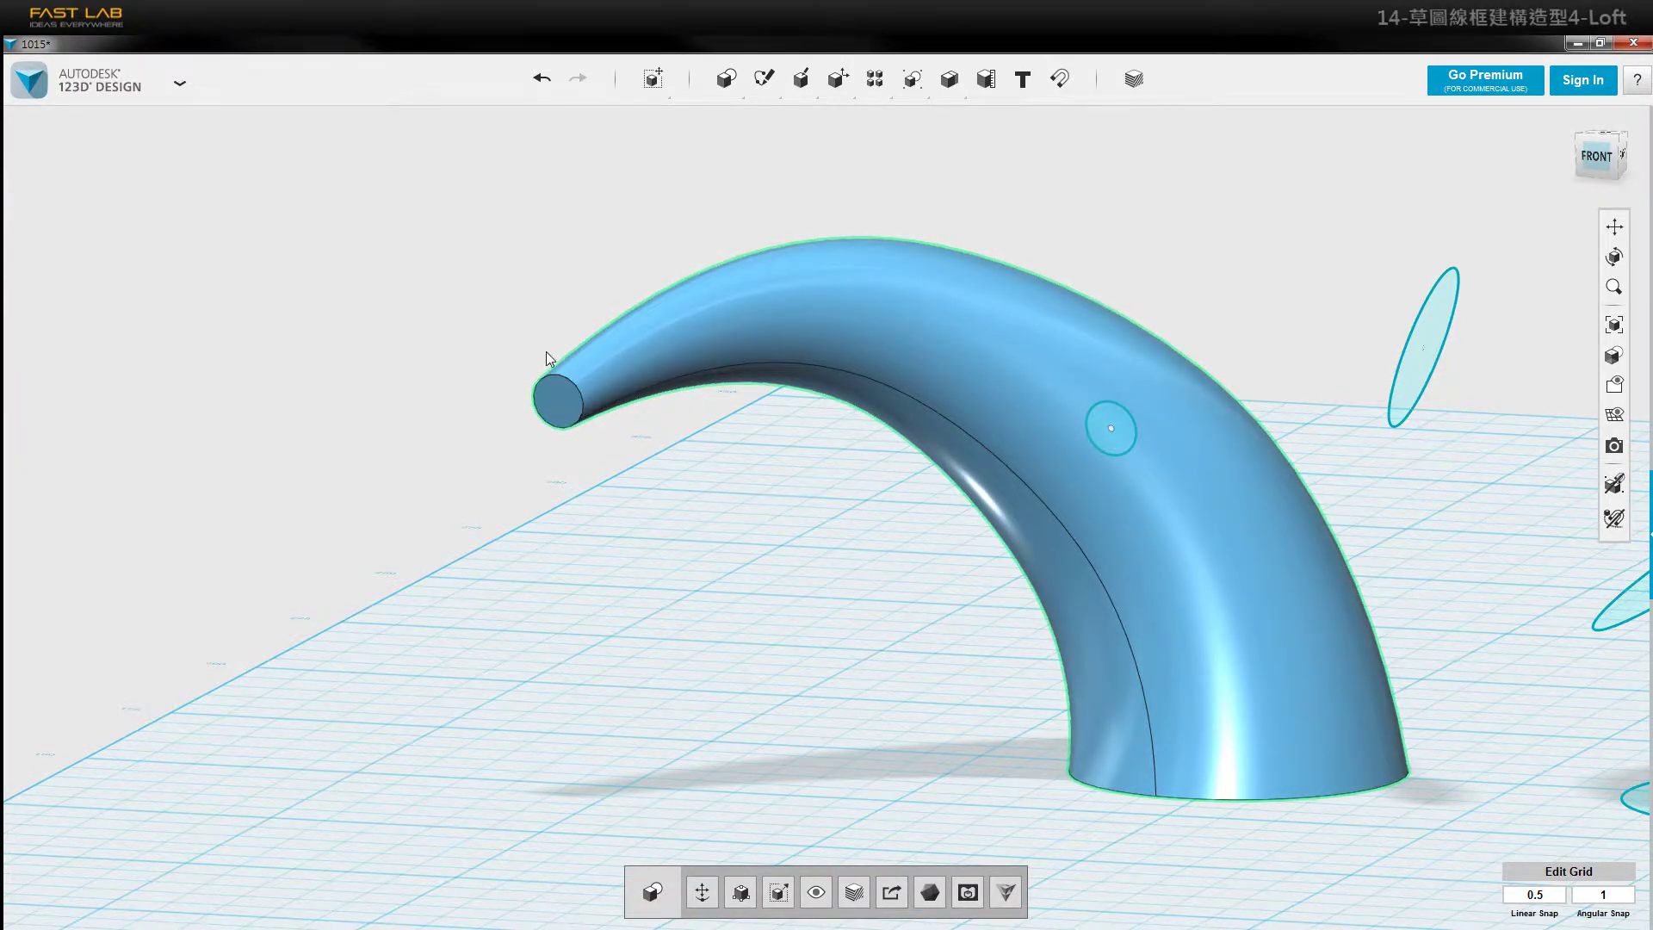
{"action": "left_click", "coordinate": [571, 380]}
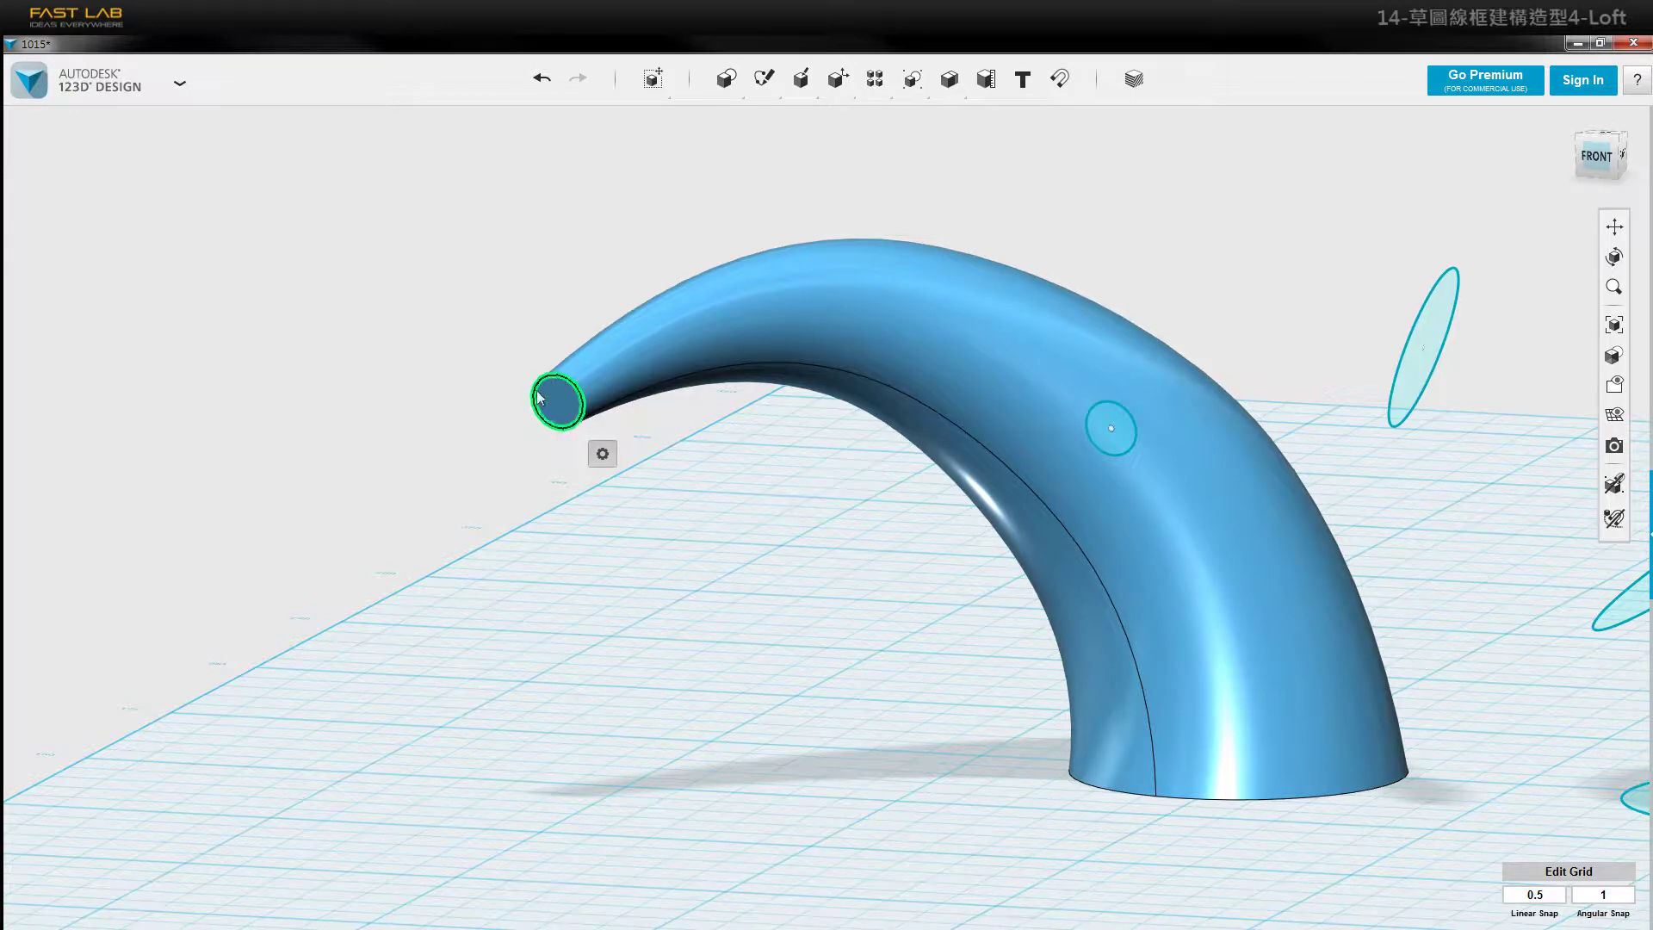
{"action": "mouse_move", "coordinate": [602, 453]}
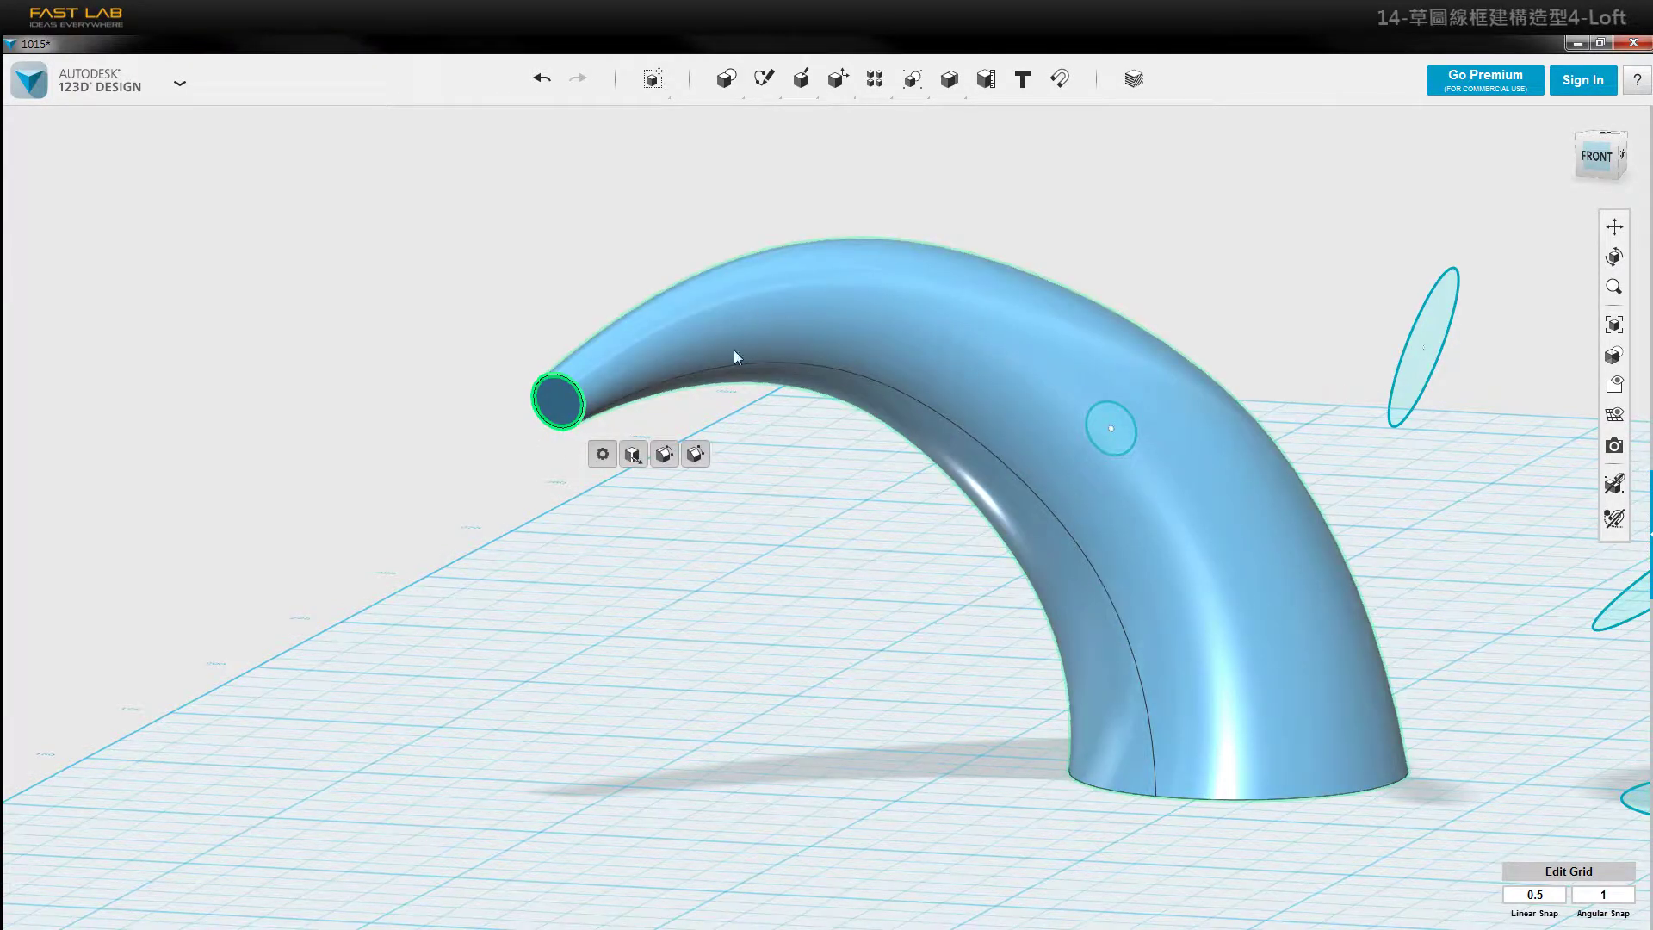
{"action": "left_click", "coordinate": [665, 455]}
{"action": "right_click_drag", "start_coordinate": [608, 380], "coordinate": [575, 327]}
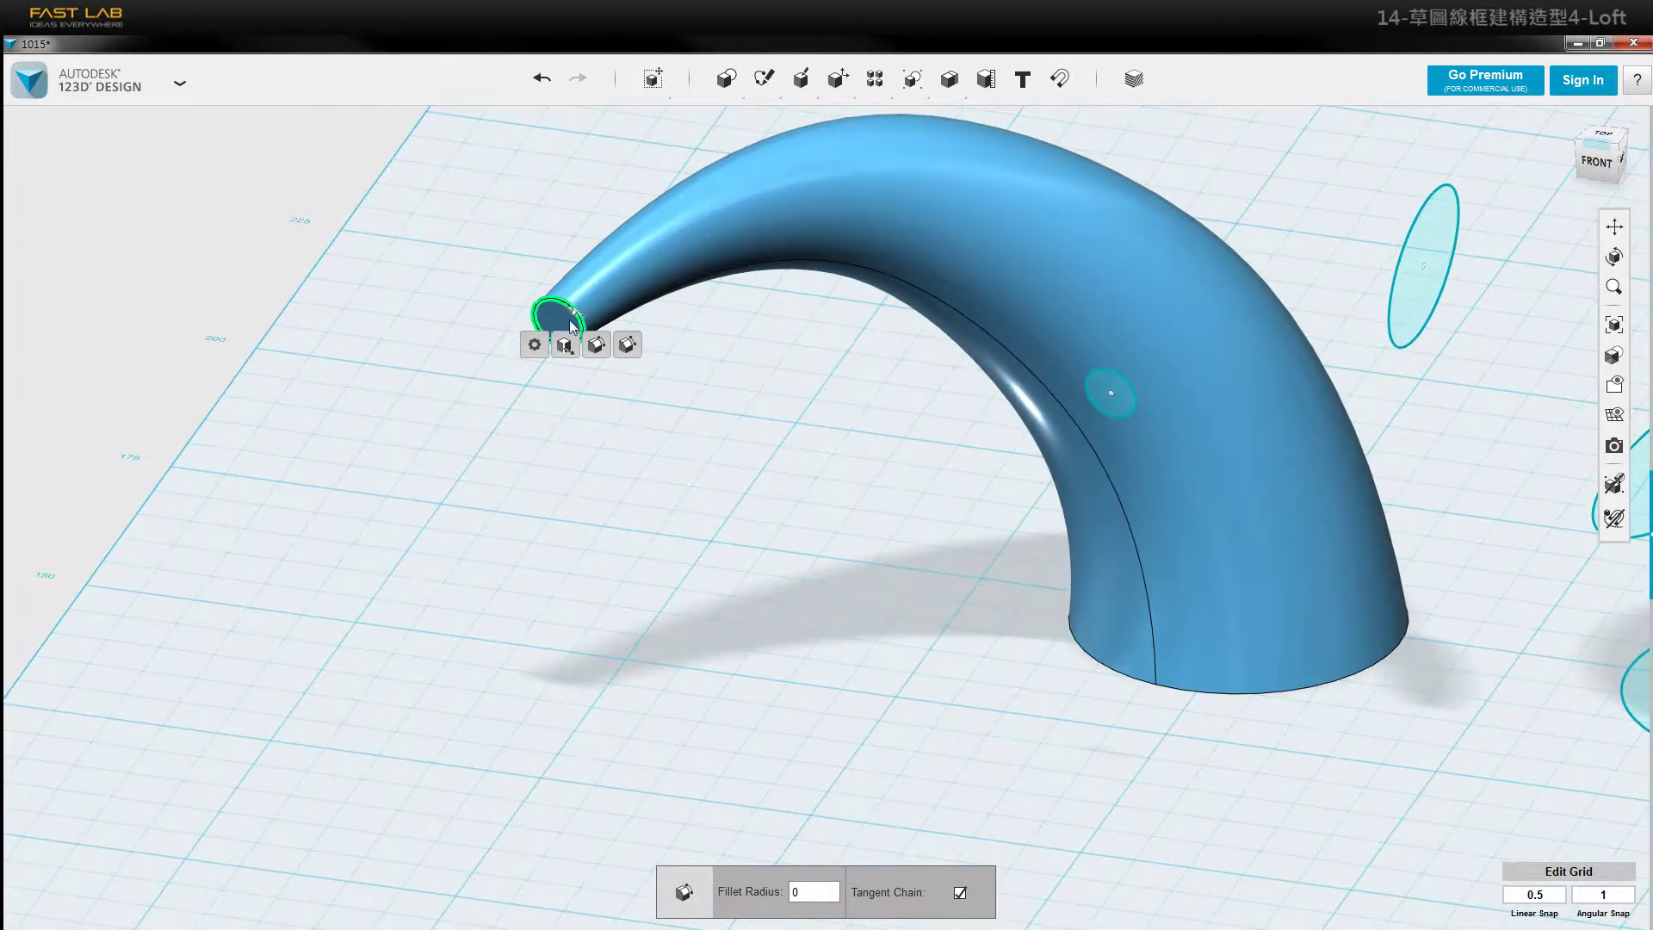
- Try fillet radii of 25 and 12.5 on the horn tip's end edge
{"action": "left_click", "coordinate": [577, 316]}
{"action": "type", "text": "10"}
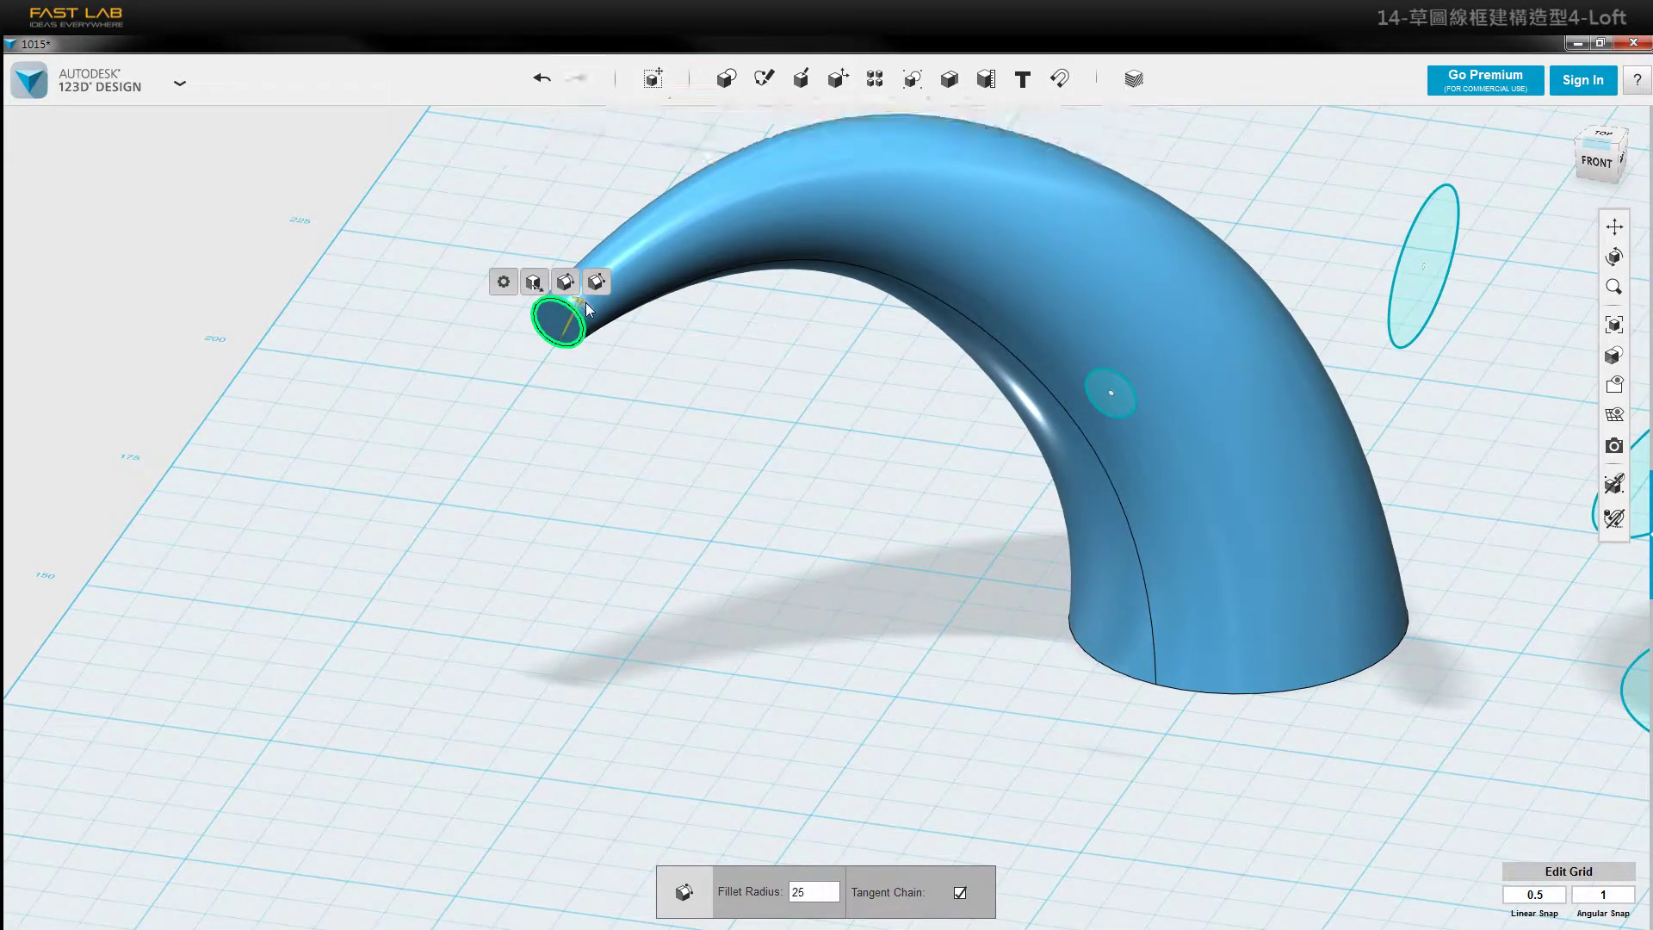
{"action": "left_click_drag", "start_coordinate": [579, 312], "coordinate": [579, 310]}
- Set the fillet radius on the horn tip's end edge to 1 and check the rounding up close
{"action": "double_click", "coordinate": [826, 892]}
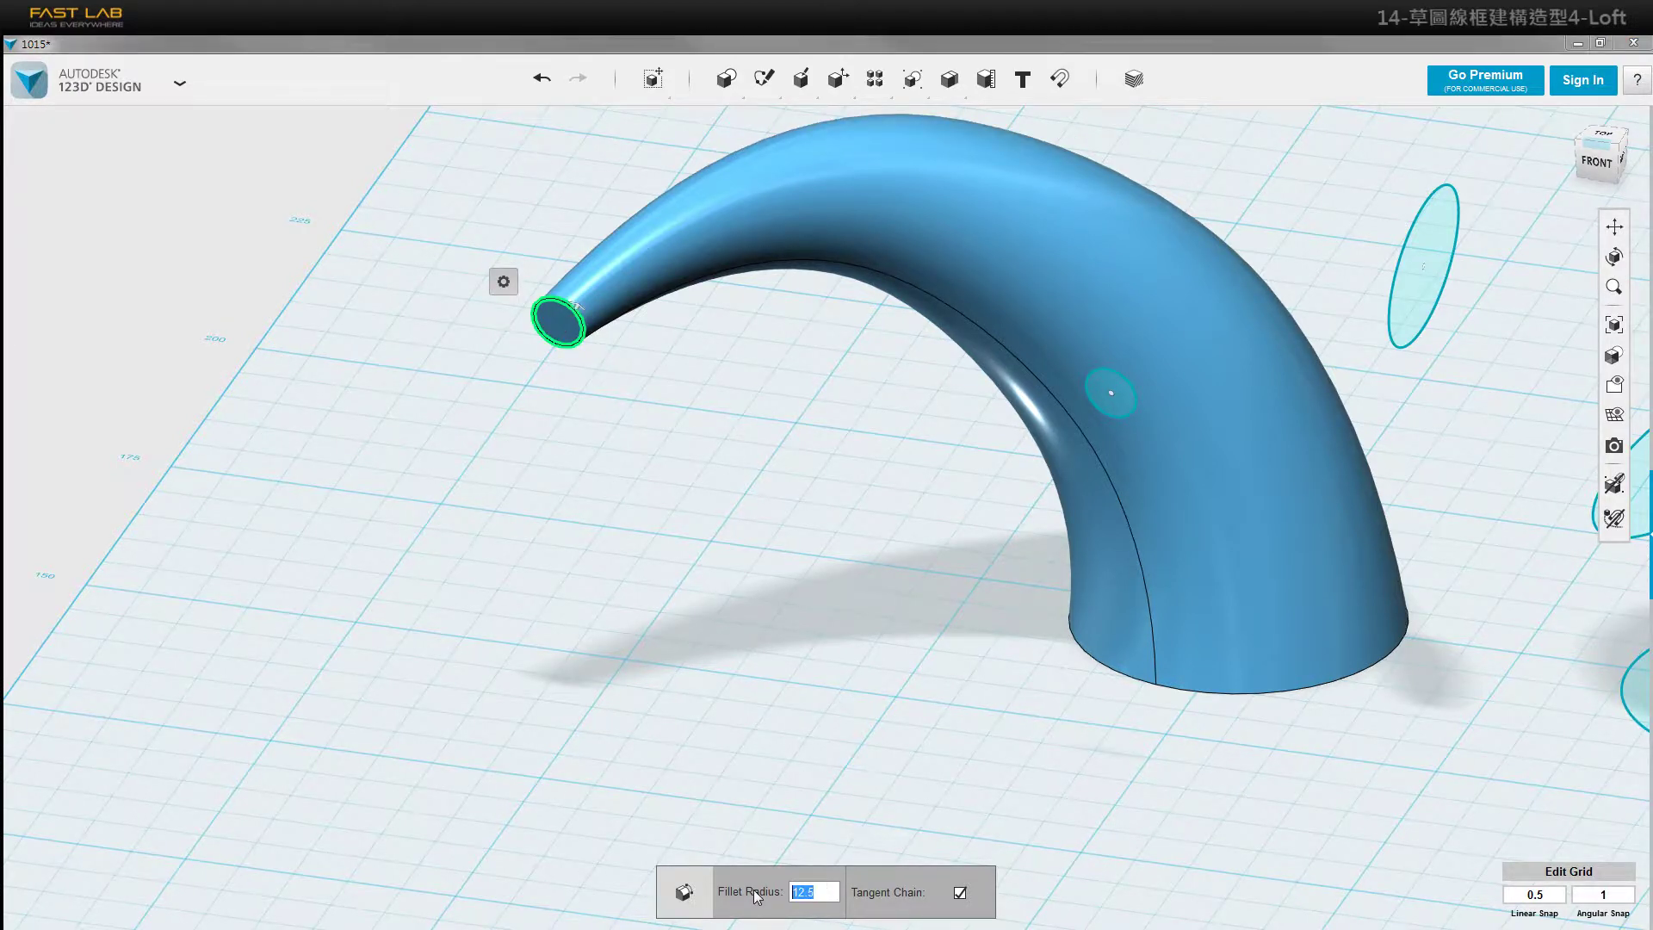
{"action": "type", "text": "1"}
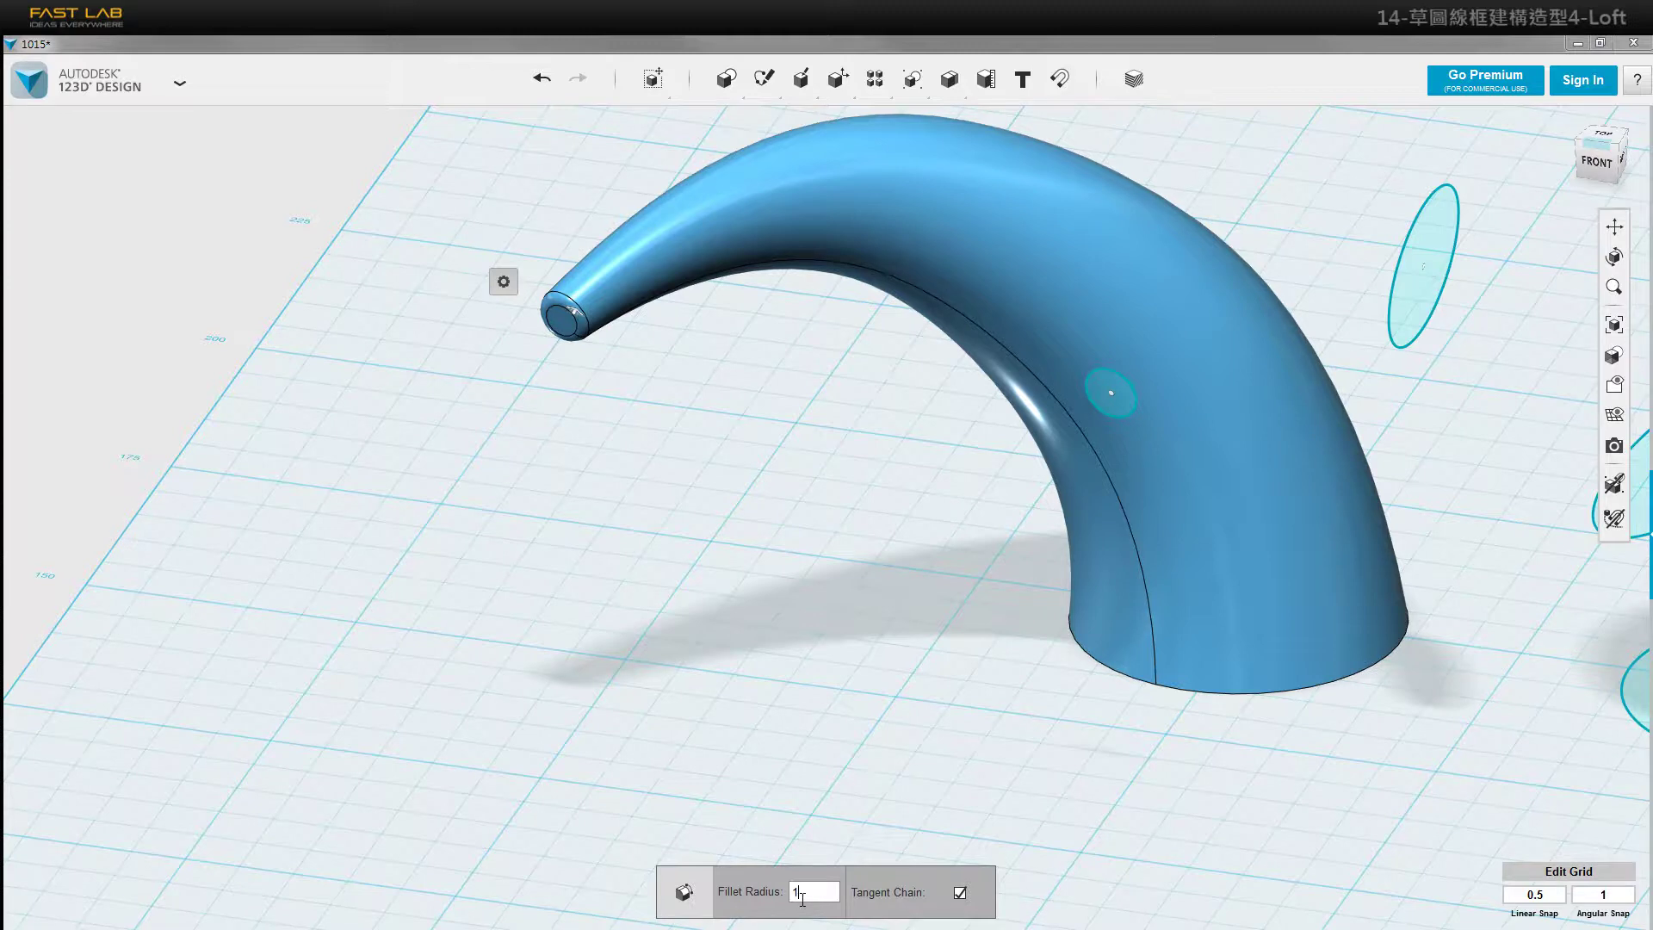
{"action": "scroll", "coordinate": [620, 263], "scroll_direction": "up", "scroll_amount": 5}
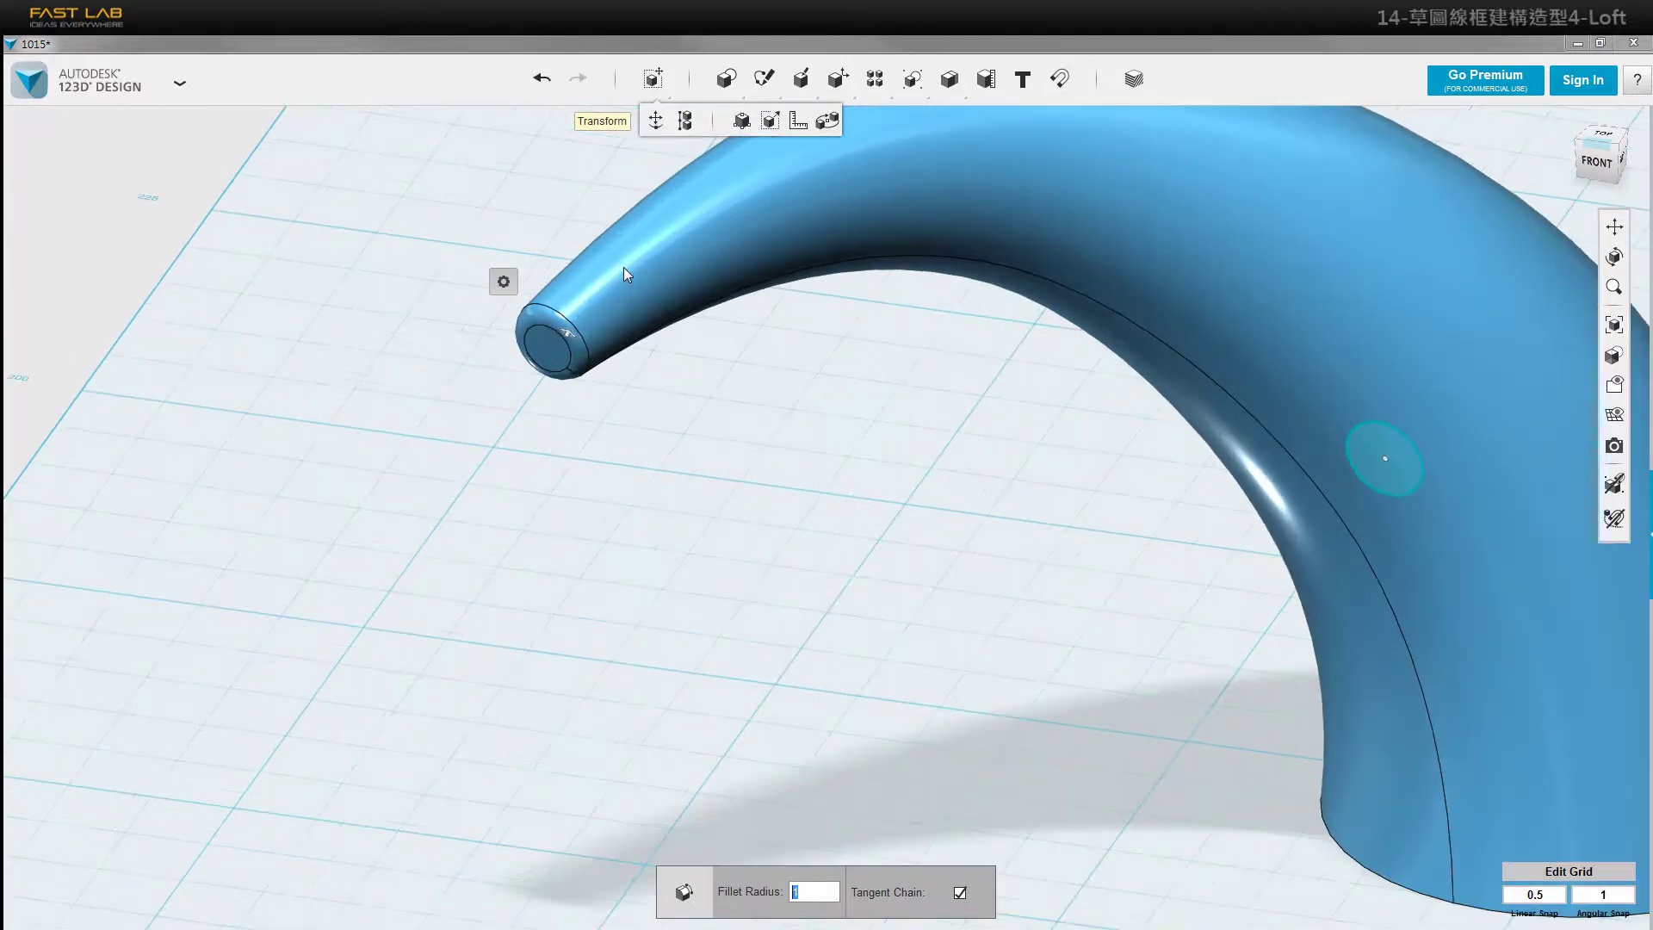